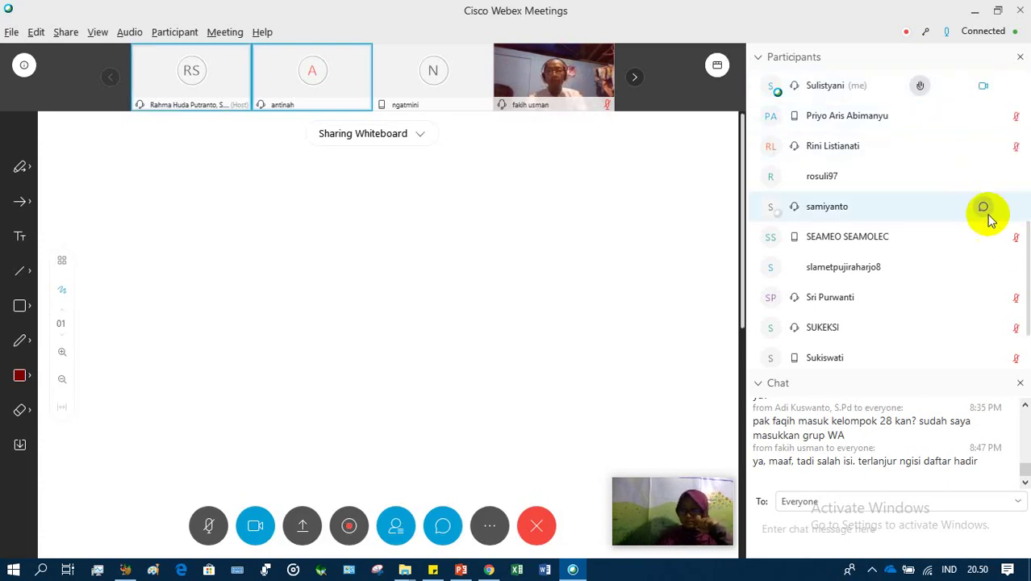
# Step: Look through the meeting's participant list and the earlier chat messages sent to everyone
pyautogui.moveTo(1027, 253); pyautogui.dragTo(1015, 312)
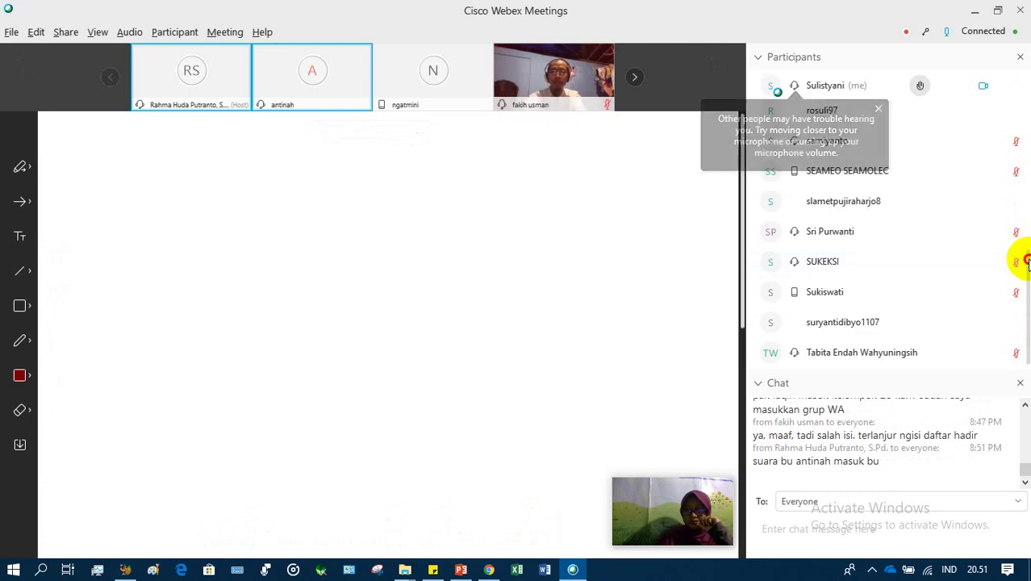
pyautogui.moveTo(1023, 250); pyautogui.dragTo(1027, 99)
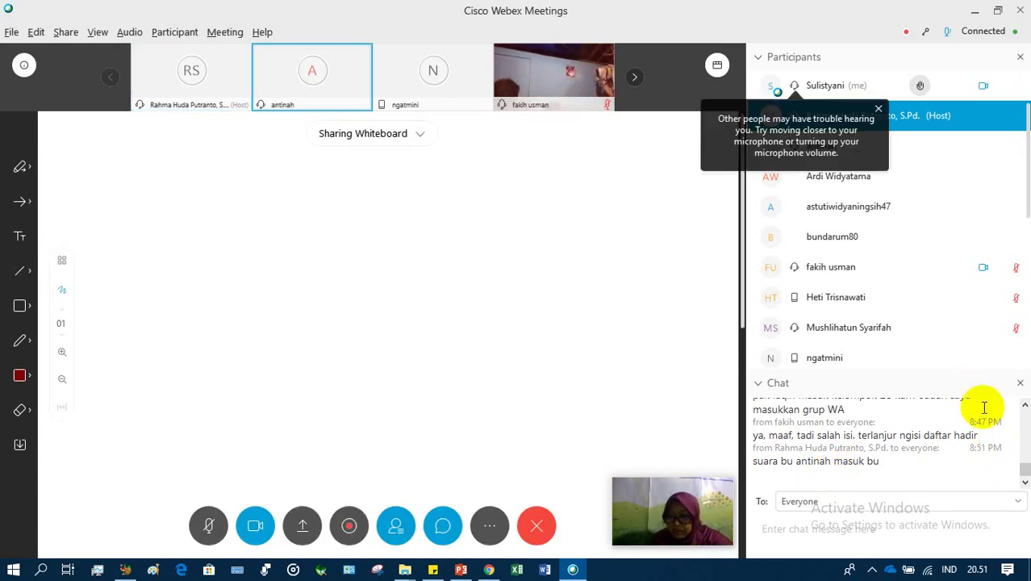
pyautogui.scroll(1, 1025, 477)
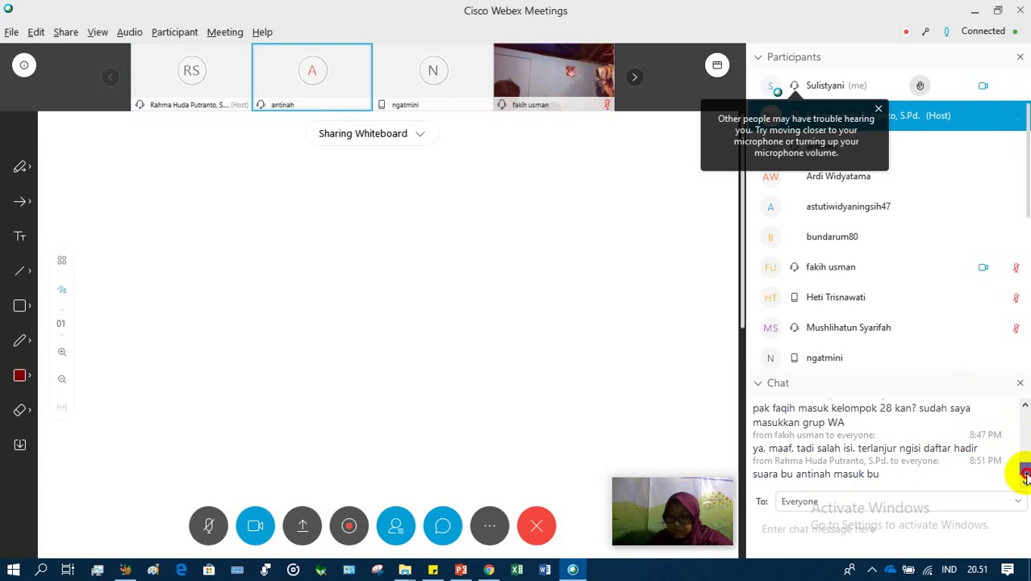
pyautogui.scroll(2, 1024, 477)
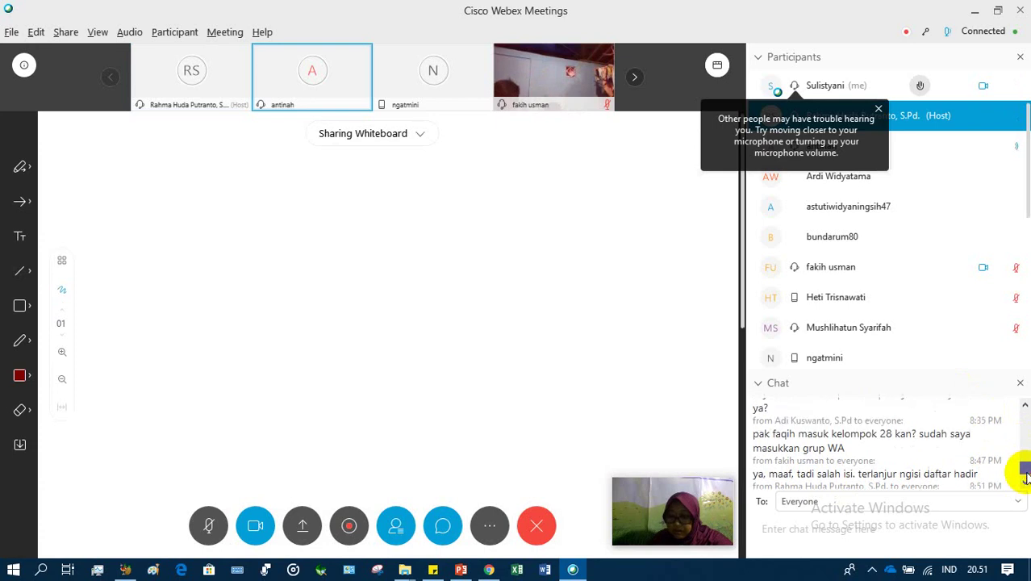
pyautogui.click(1025, 403)
pyautogui.click(1025, 403)
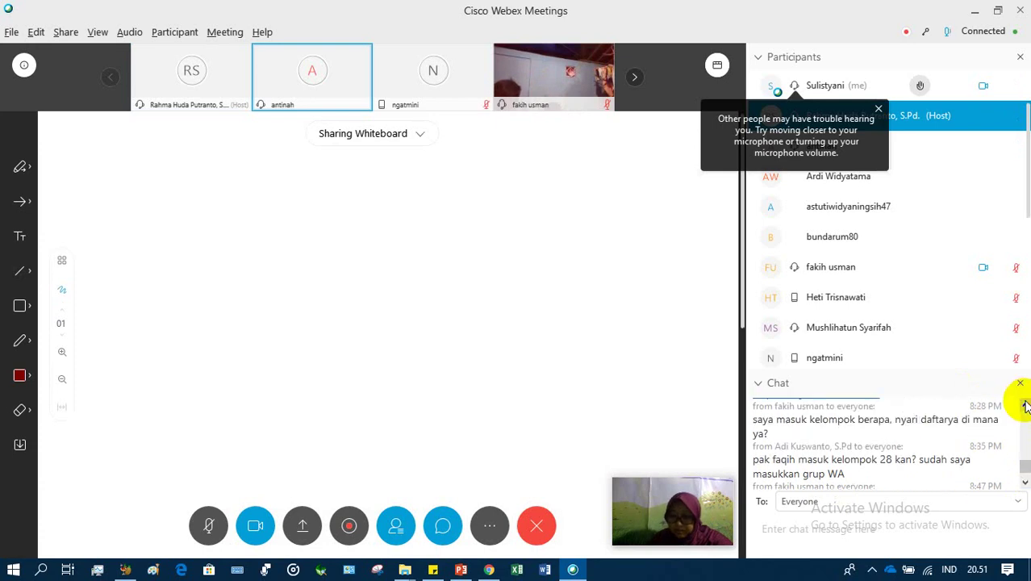
pyautogui.click(1025, 404)
pyautogui.click(1025, 403)
pyautogui.click(1025, 404)
pyautogui.click(1025, 403)
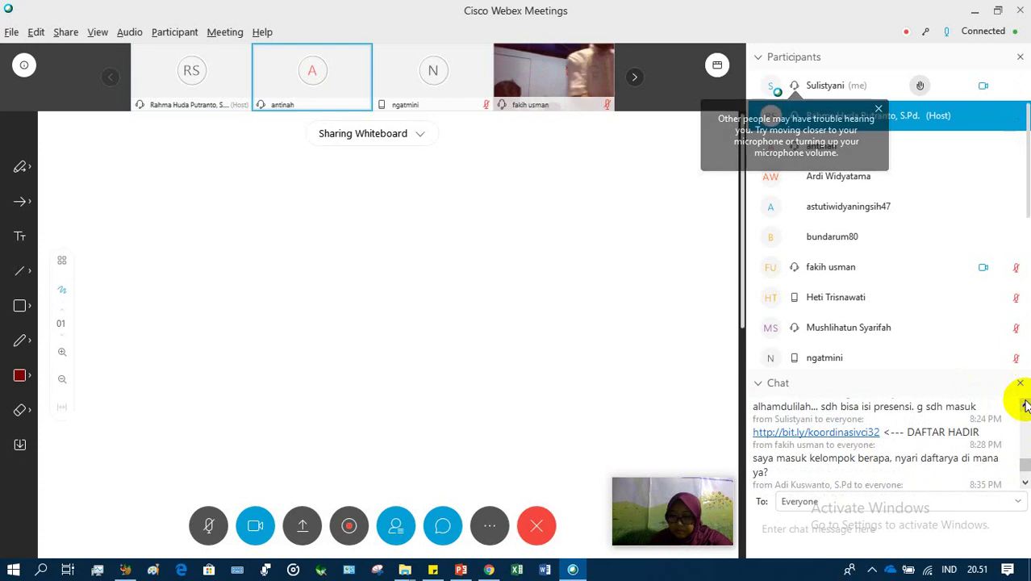
pyautogui.moveTo(1025, 461); pyautogui.dragTo(1025, 472)
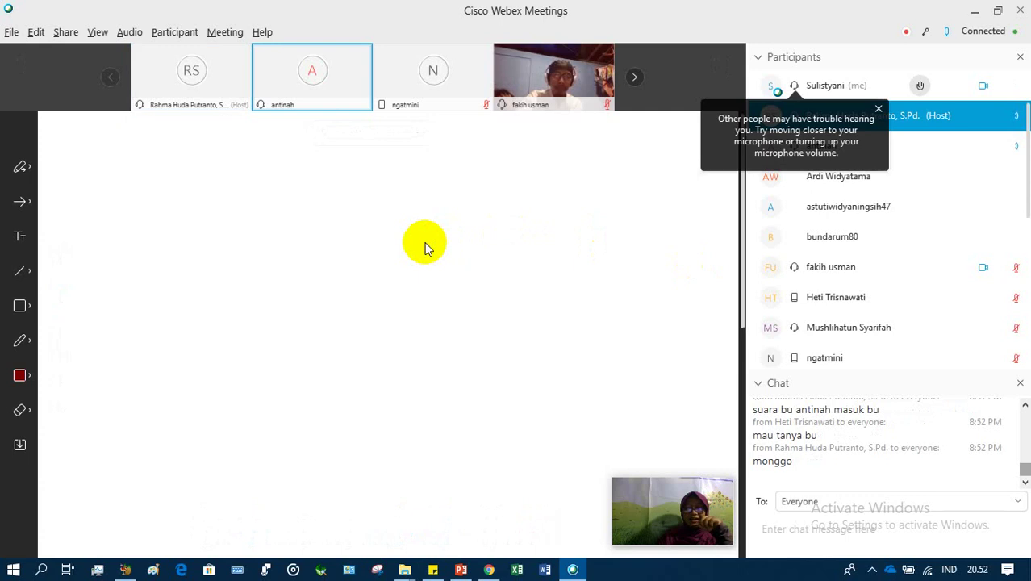
pyautogui.moveTo(315, 362)
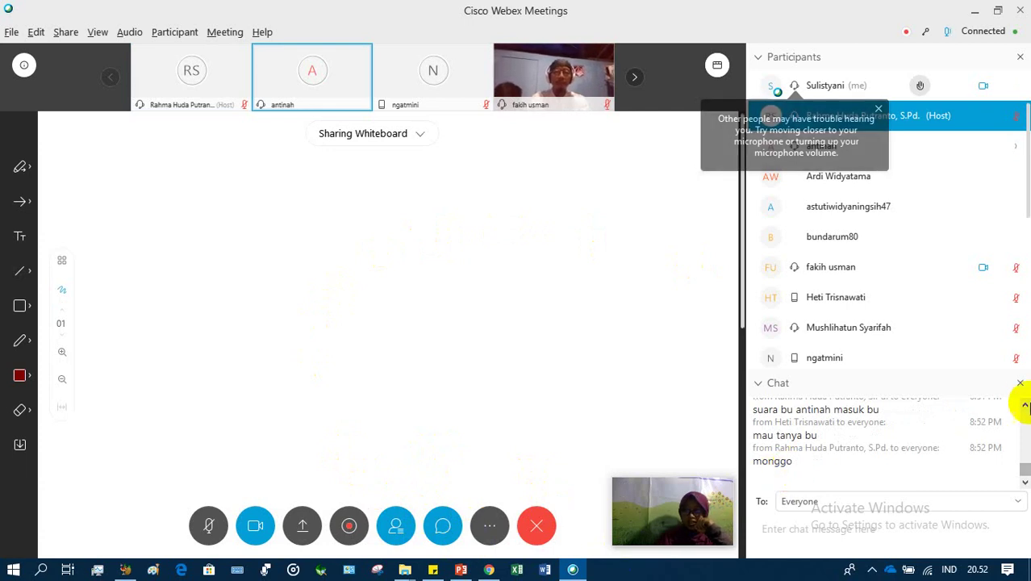
pyautogui.scroll(6, 1025, 406)
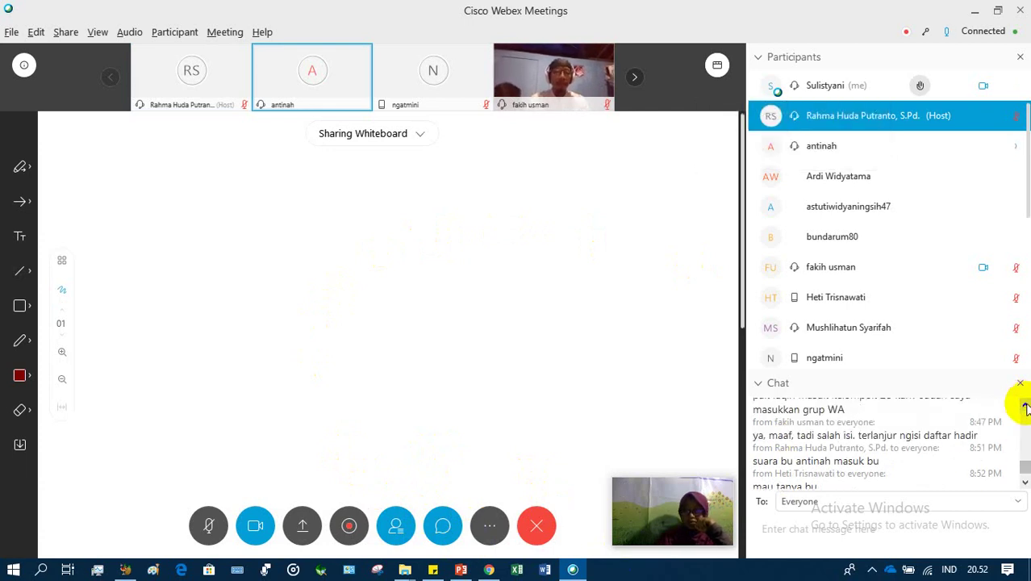
pyautogui.click(1025, 406)
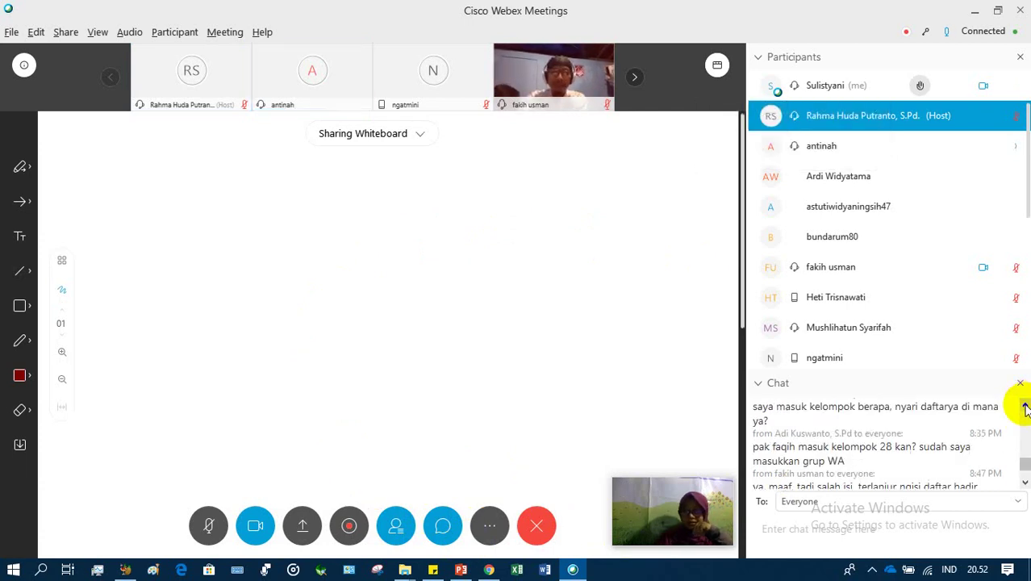
pyautogui.click(1025, 406)
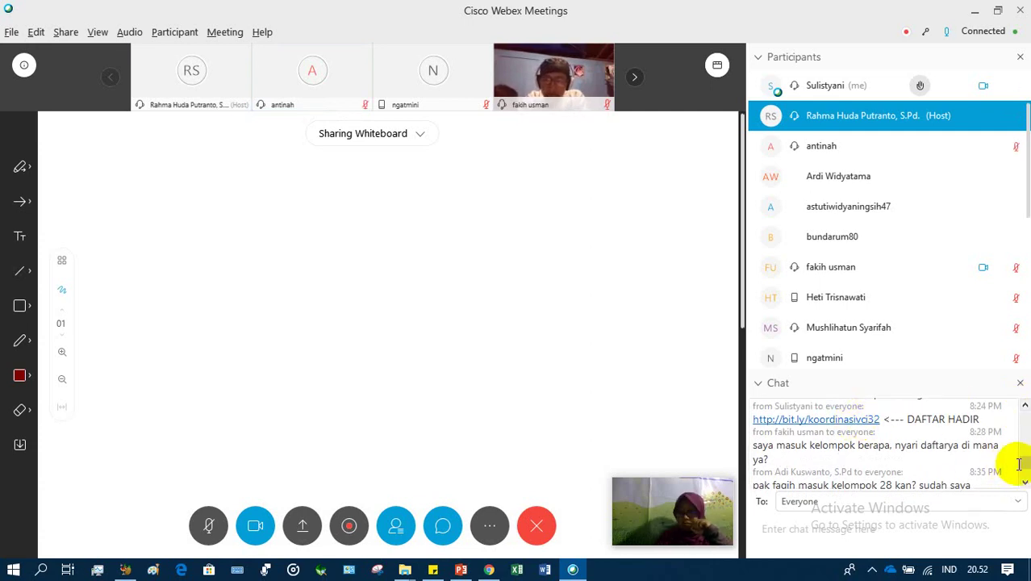
pyautogui.hotkey('alt', 'Tab')
pyautogui.click(872, 415)
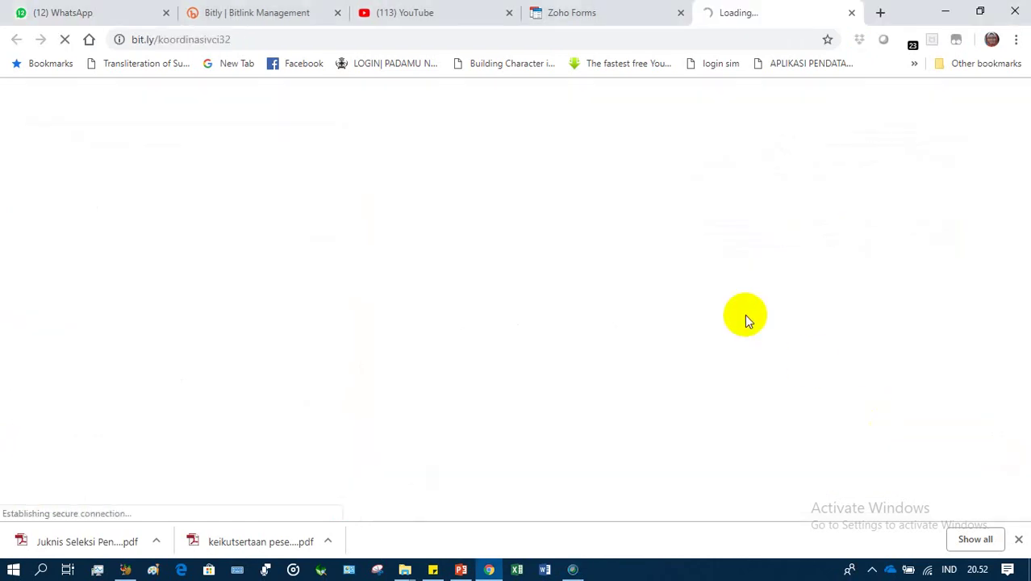
# Step: Return to the Webex meeting and share the whole Screen 1 with the participants
pyautogui.click(571, 576)
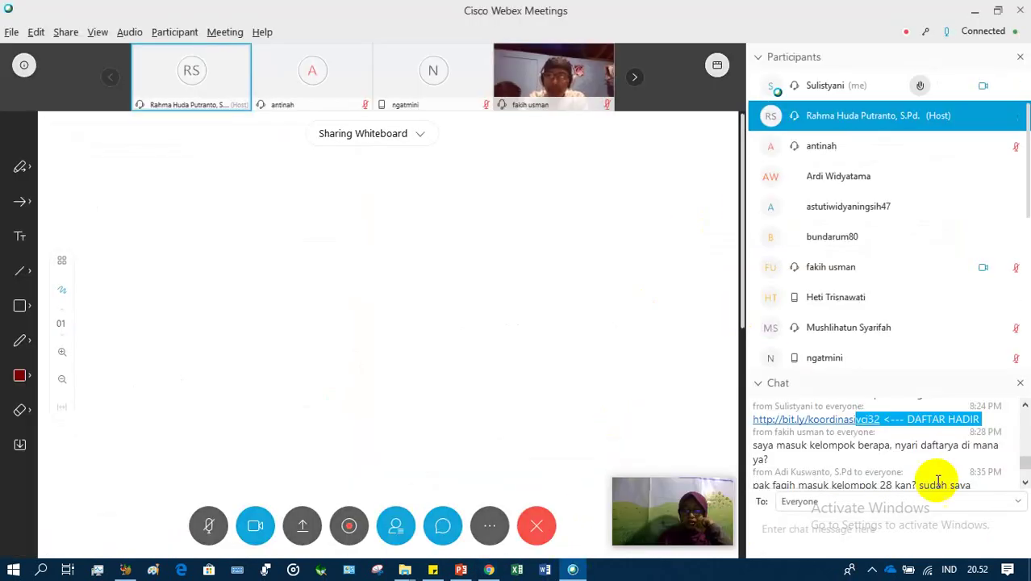
pyautogui.moveTo(1026, 463); pyautogui.dragTo(1026, 470)
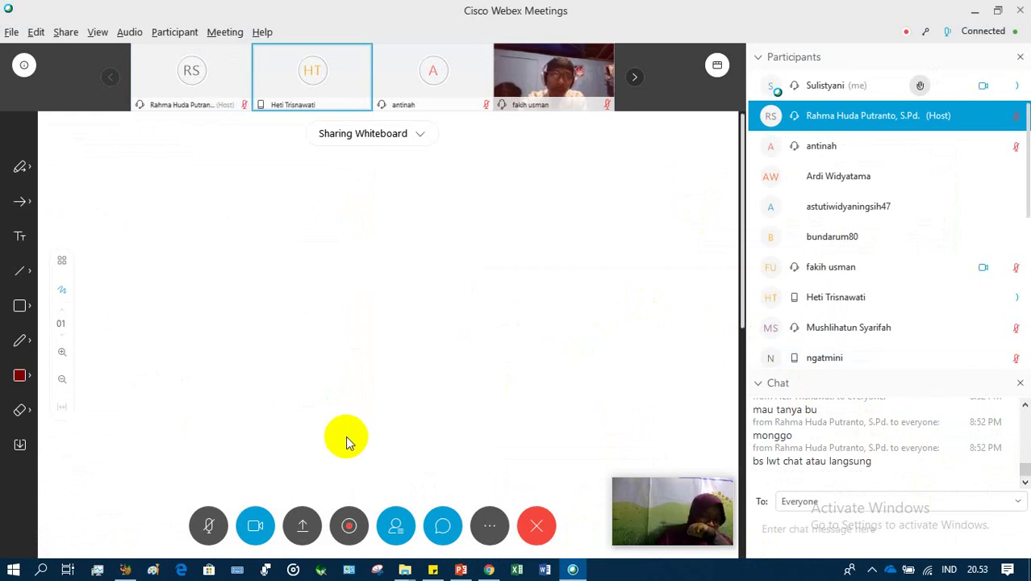
pyautogui.click(303, 529)
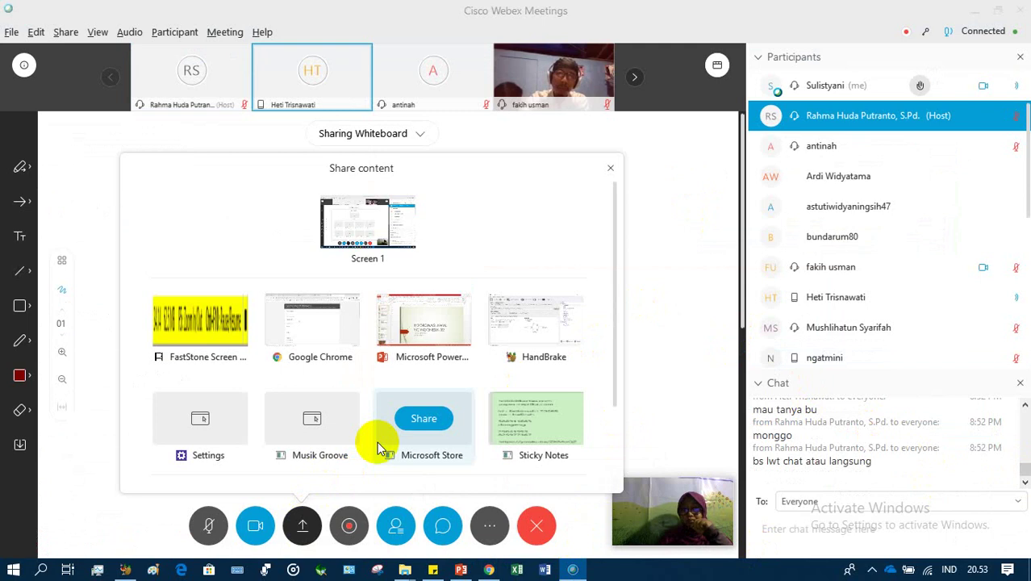
pyautogui.moveTo(532, 325)
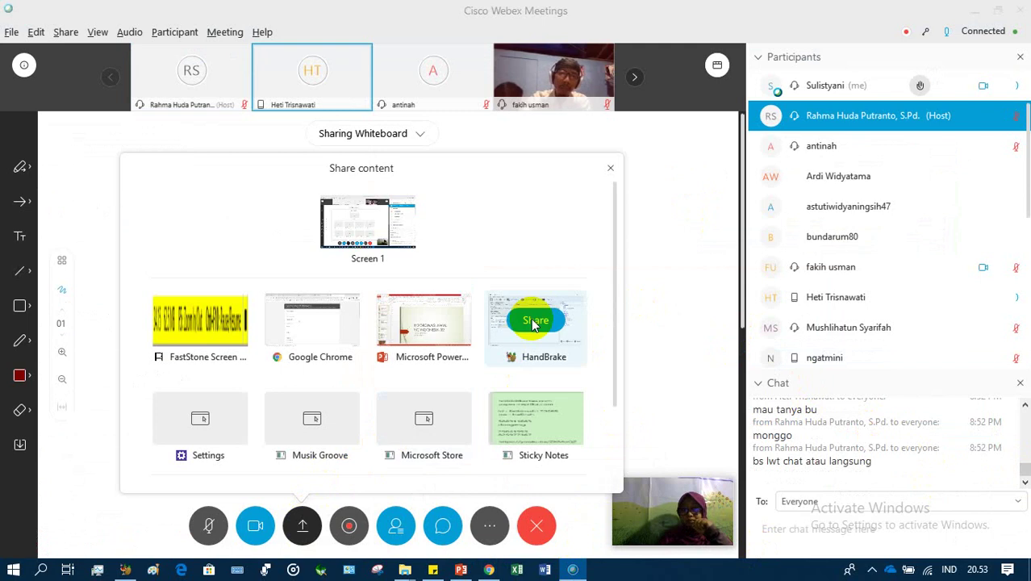
pyautogui.click(383, 219)
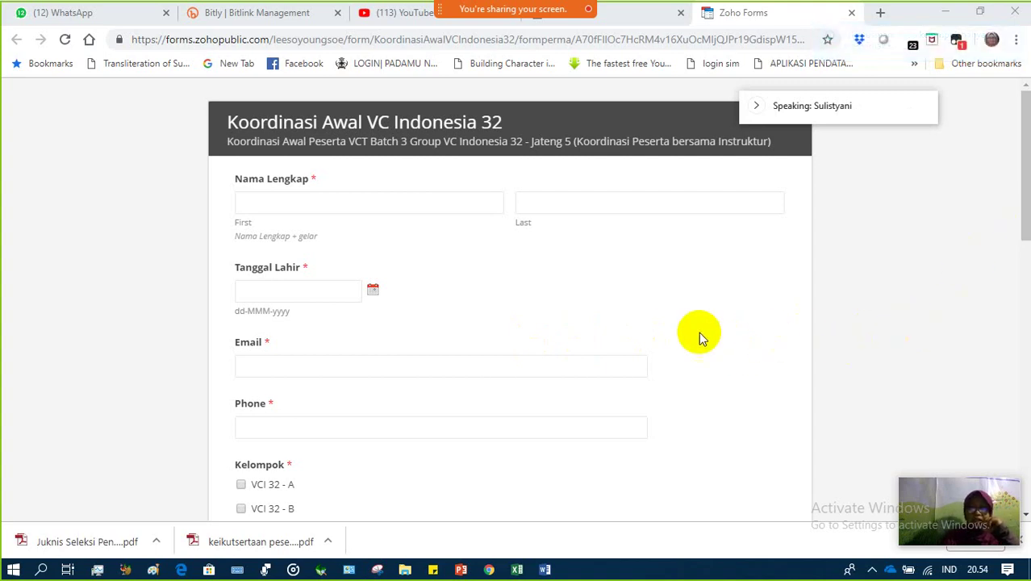
# Step: Look through the fields of the Koordinasi Awal VC Indonesia 32 attendance form, from the full name down to the signature and back
pyautogui.scroll(-6, 685, 342)
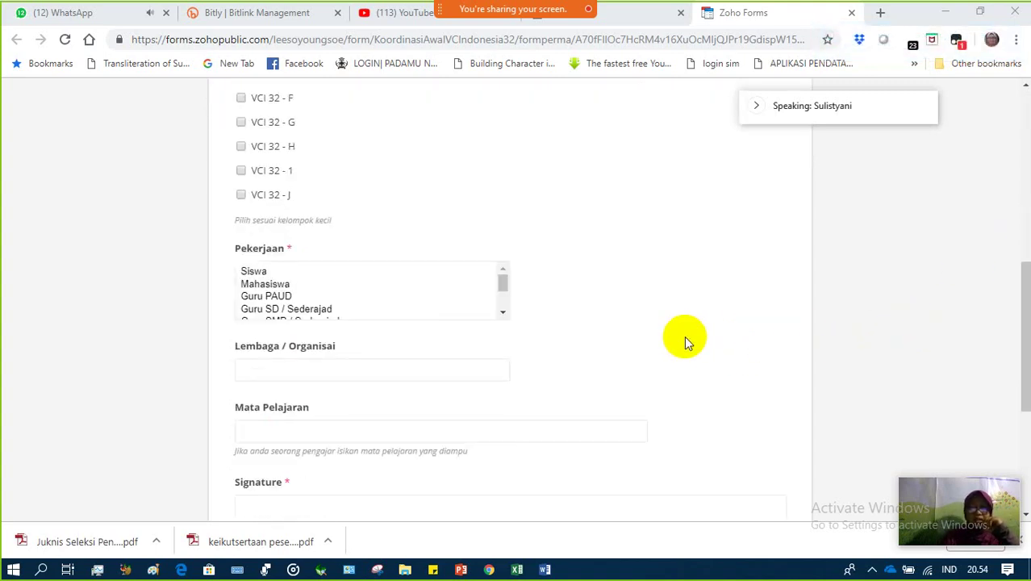
pyautogui.scroll(6, 684, 336)
pyautogui.scroll(-2, 684, 336)
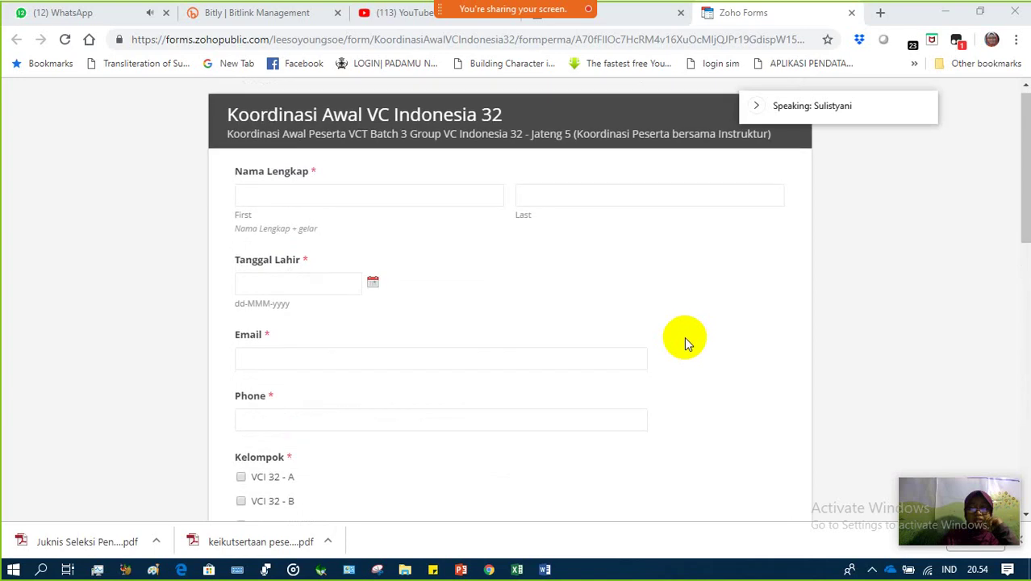
pyautogui.scroll(-2, 686, 339)
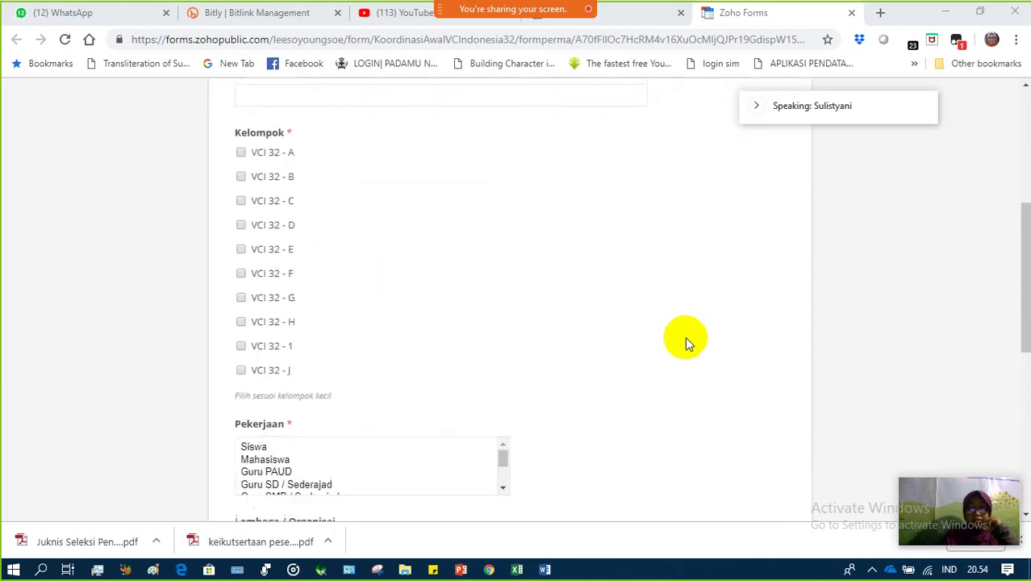
pyautogui.scroll(-5, 686, 339)
pyautogui.scroll(10, 688, 355)
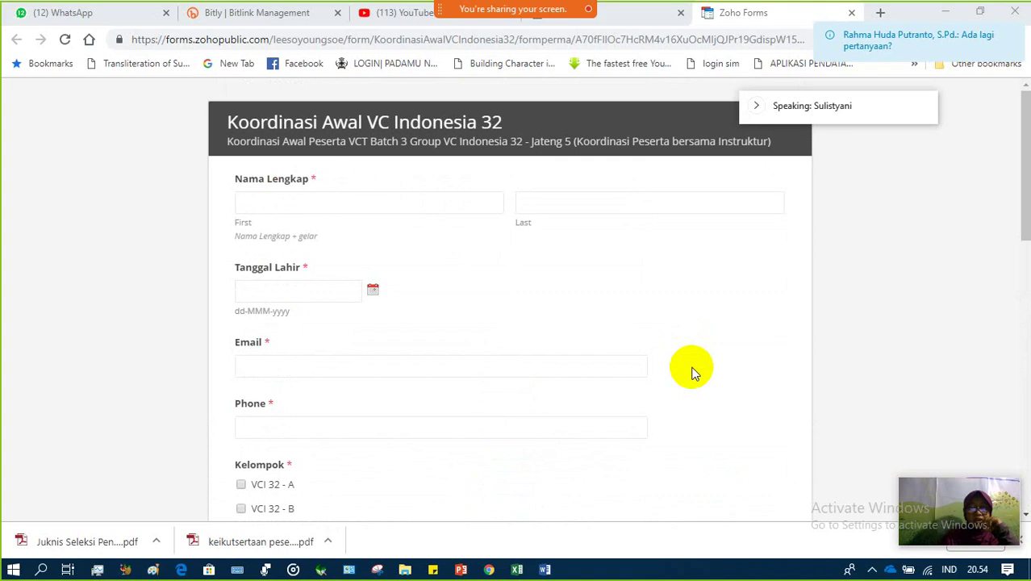
pyautogui.scroll(-1, 692, 372)
pyautogui.scroll(1, 691, 371)
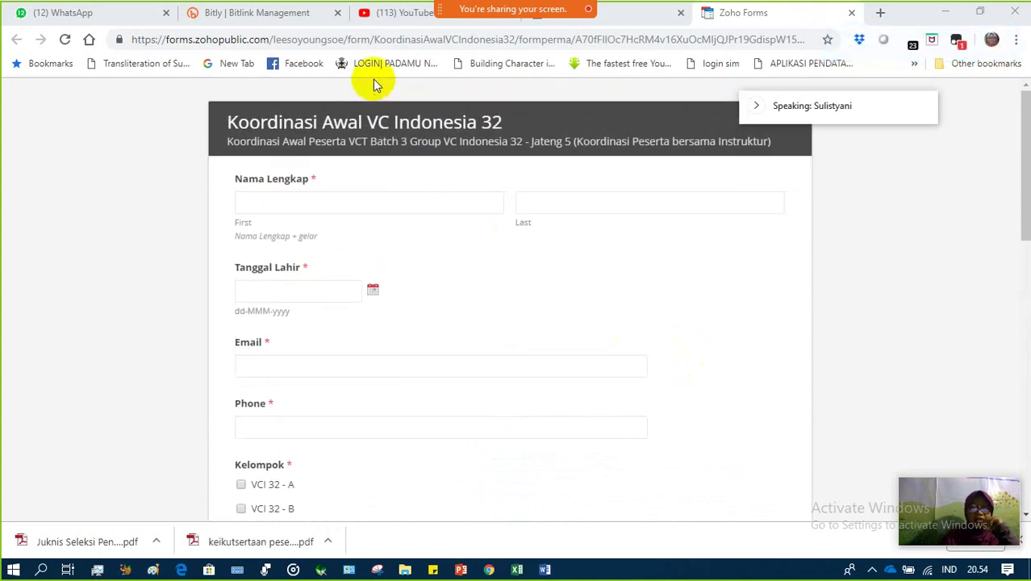
# Step: Switch to Bitly, close the existing bitlink's edit pane and start a new bitlink, moving the floating speaker window off the form
pyautogui.click(280, 21)
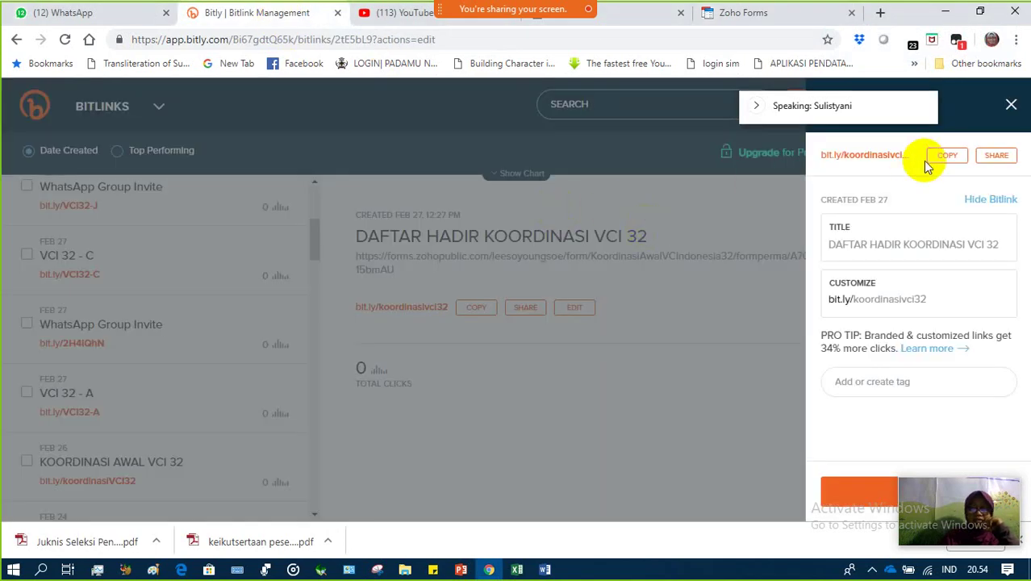
pyautogui.click(1011, 105)
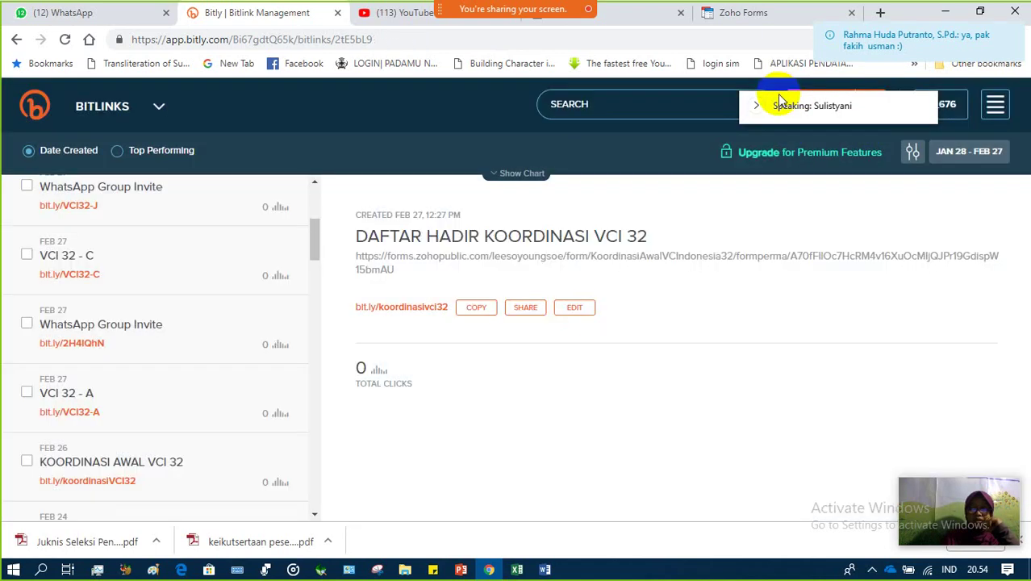
pyautogui.moveTo(775, 103); pyautogui.dragTo(888, 219)
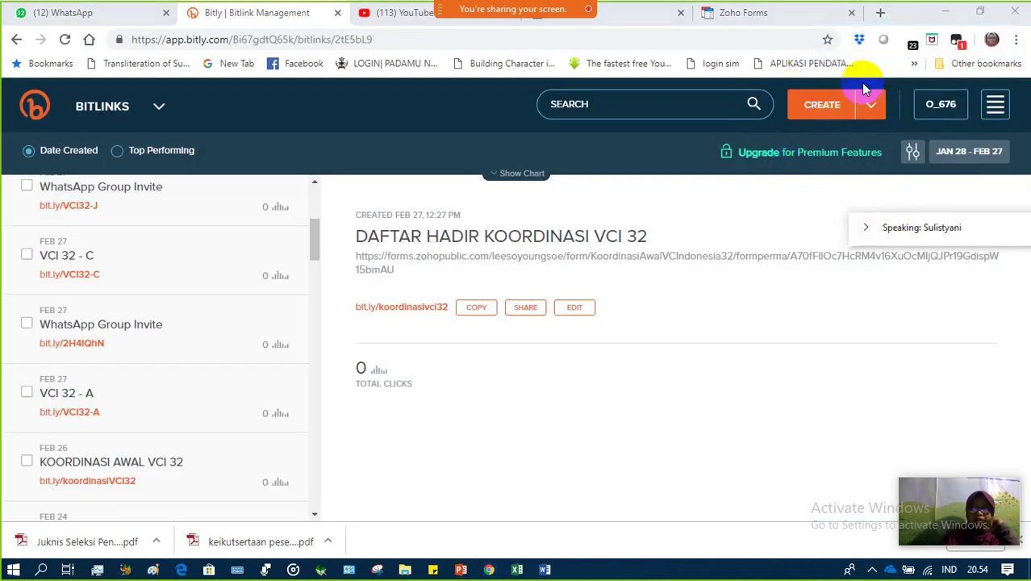
pyautogui.click(826, 103)
pyautogui.click(824, 103)
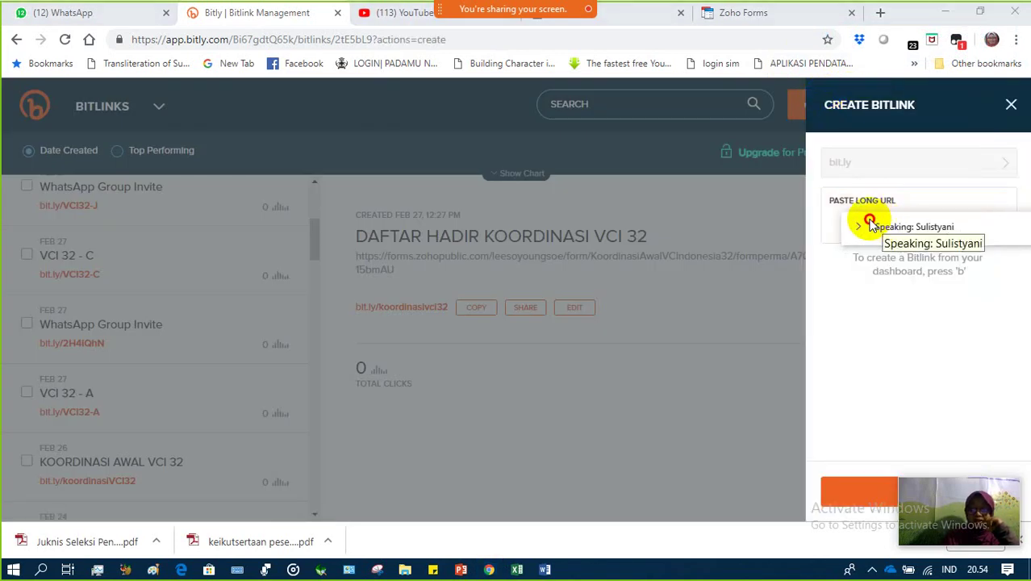
pyautogui.moveTo(870, 221); pyautogui.dragTo(600, 252)
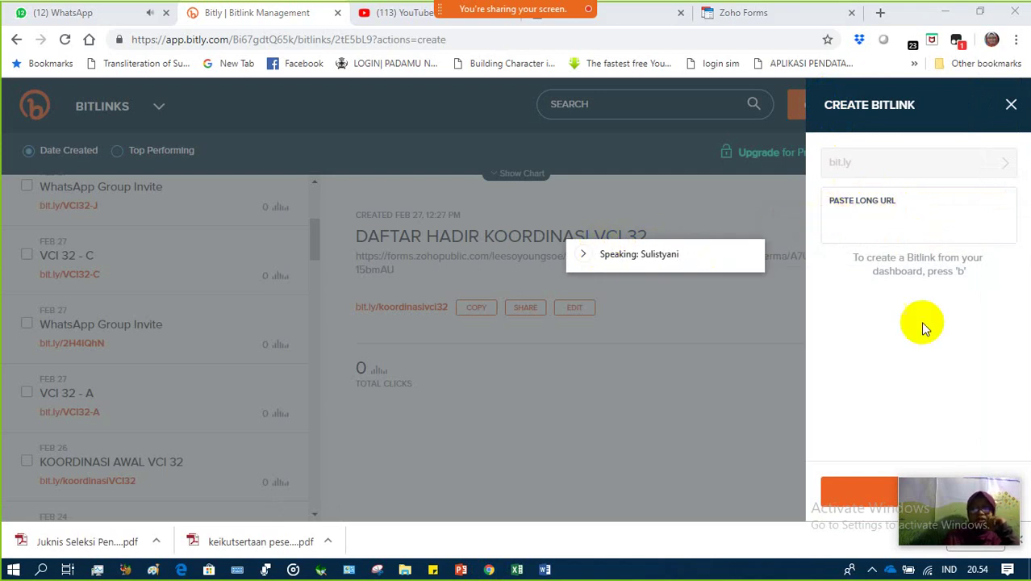
pyautogui.click(860, 513)
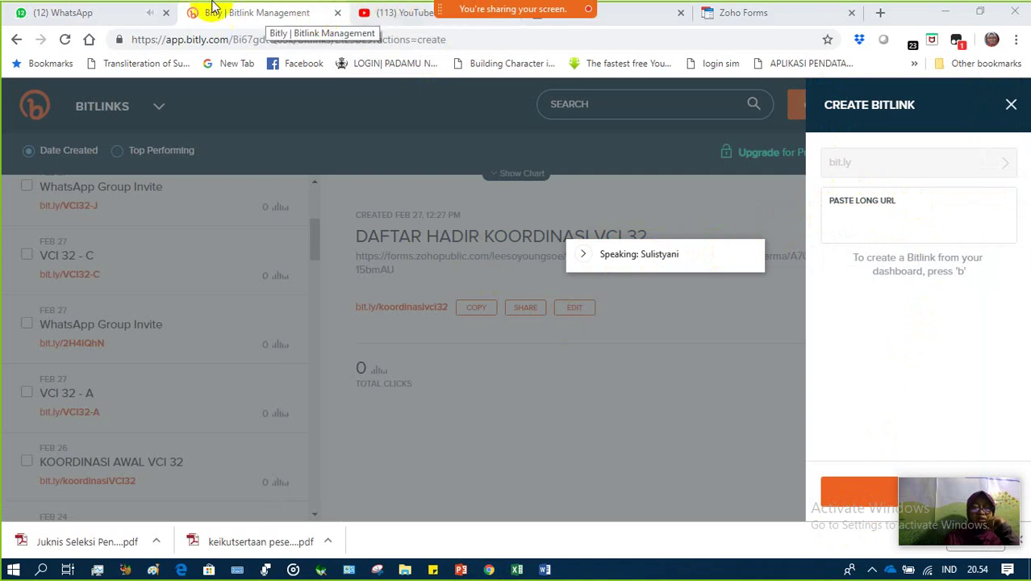
# Step: Switch to WhatsApp Web and show the group info of the VCI 32 - A chat
pyautogui.click(102, 17)
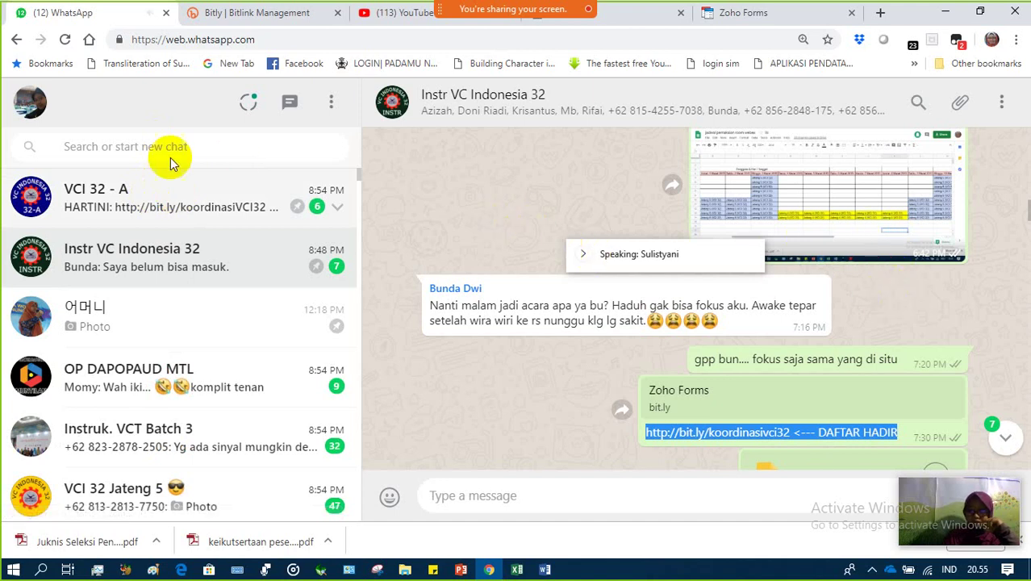
pyautogui.click(199, 202)
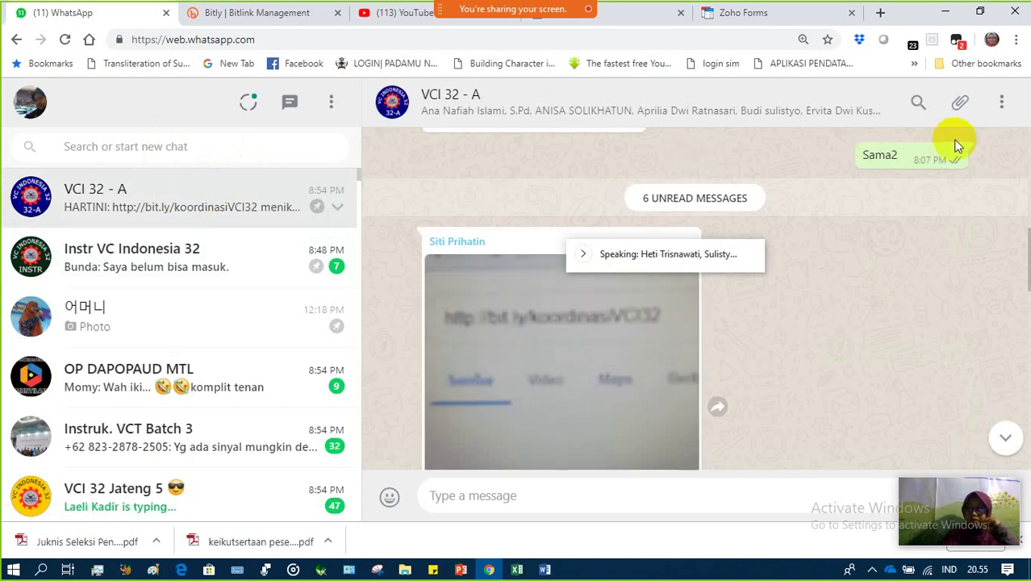
pyautogui.click(1003, 103)
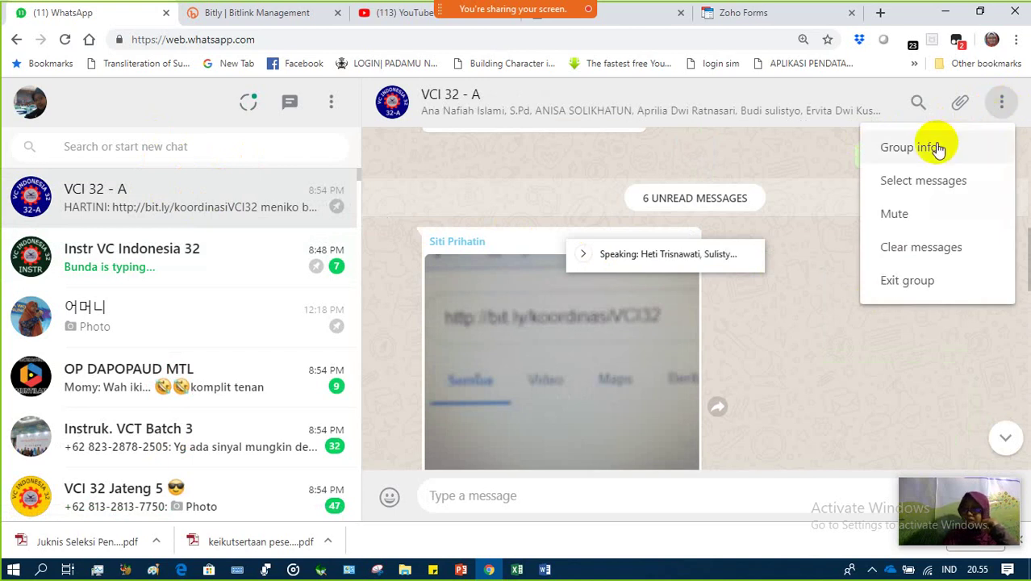
pyautogui.click(893, 152)
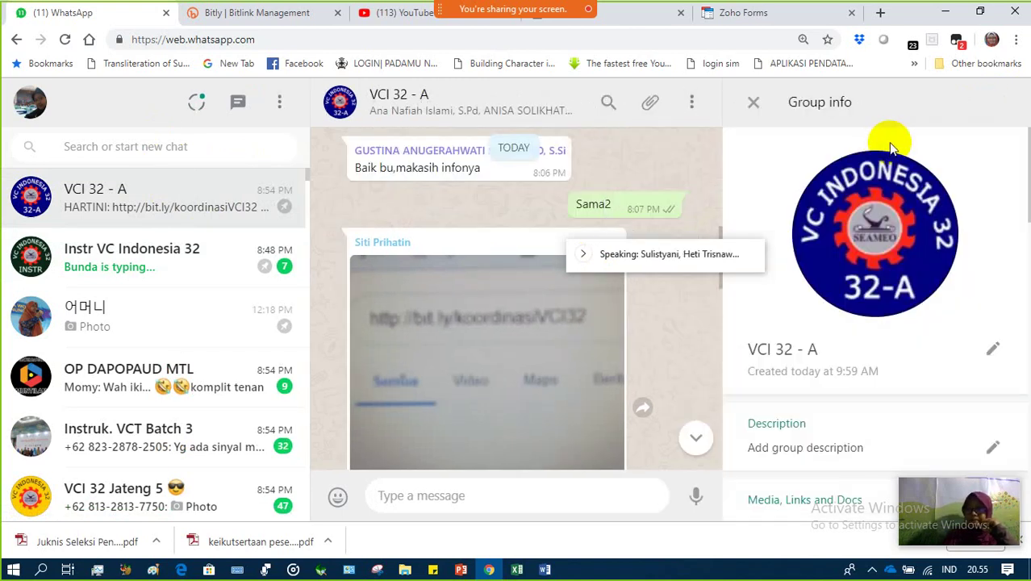
# Step: Open the invite-via-link page for the VCI 32 - A group
pyautogui.scroll(-3, 823, 321)
pyautogui.scroll(-5, 829, 321)
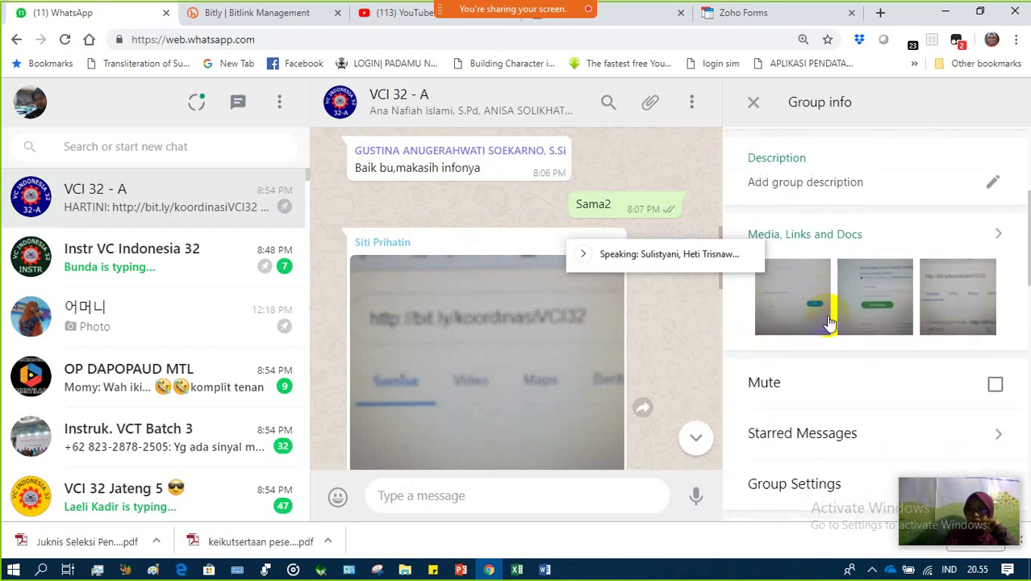
pyautogui.scroll(-2, 831, 320)
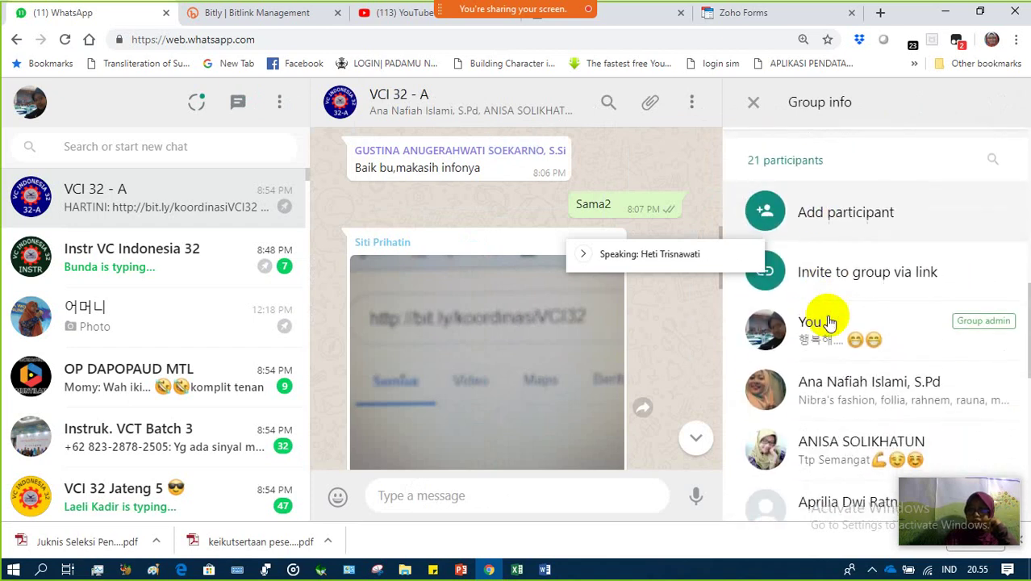
pyautogui.scroll(1, 836, 323)
pyautogui.click(838, 300)
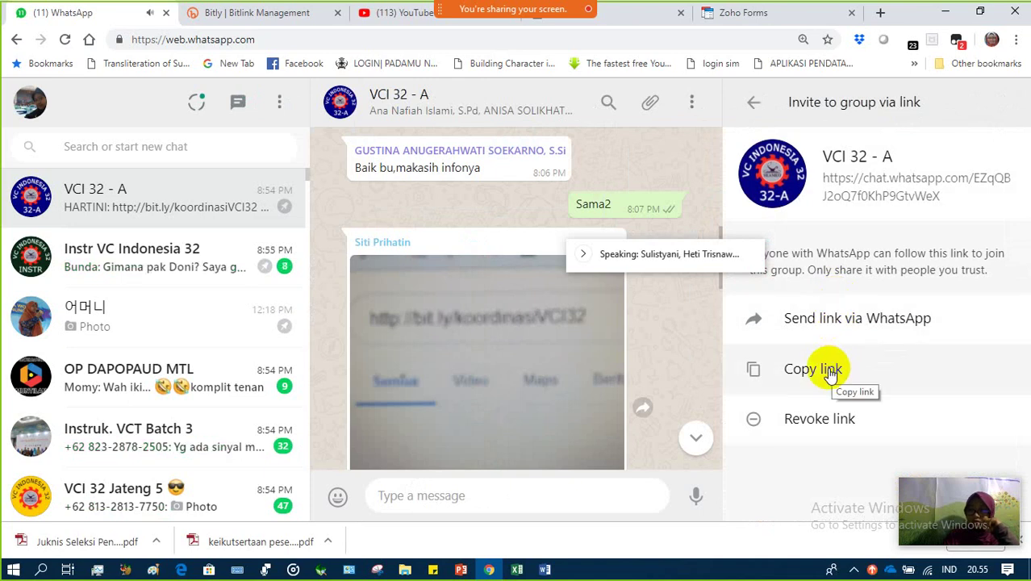
# Step: Copy the VCI 32 - A group's invite link, switch to Bitly and create a bitlink with it as the long URL
pyautogui.click(829, 371)
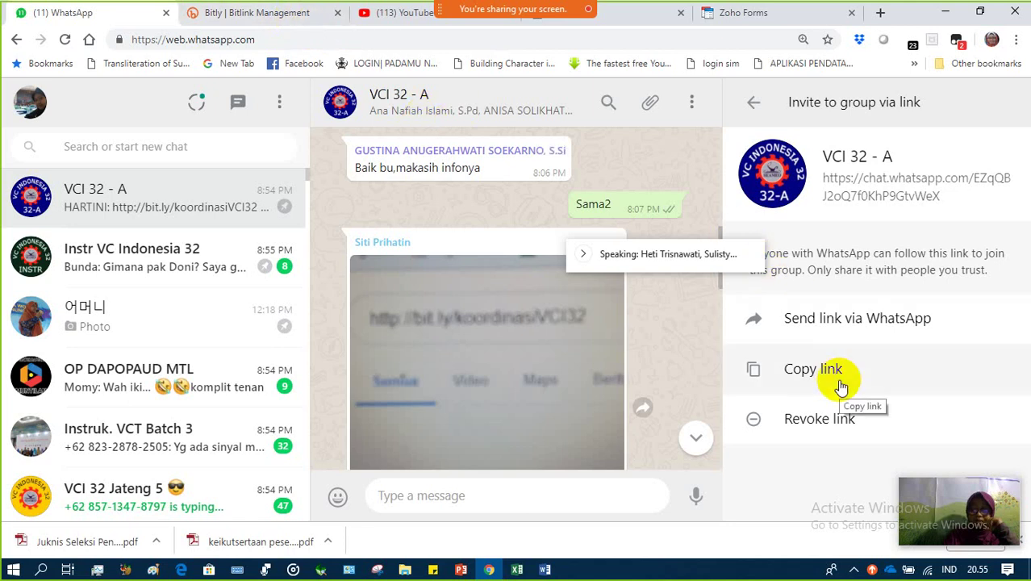
pyautogui.click(257, 15)
pyautogui.click(514, 170)
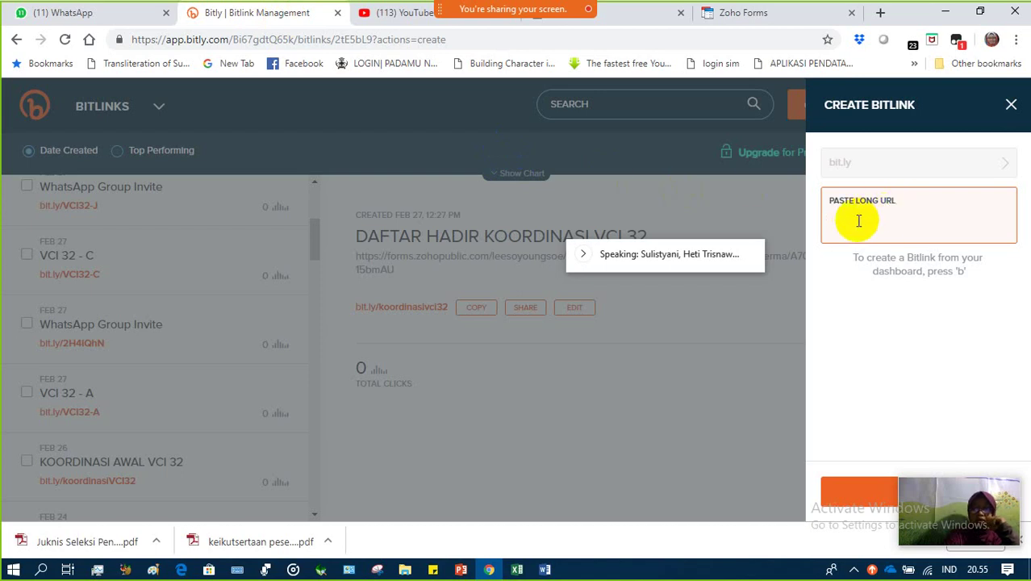
pyautogui.hotkey('ctrl', 'v')
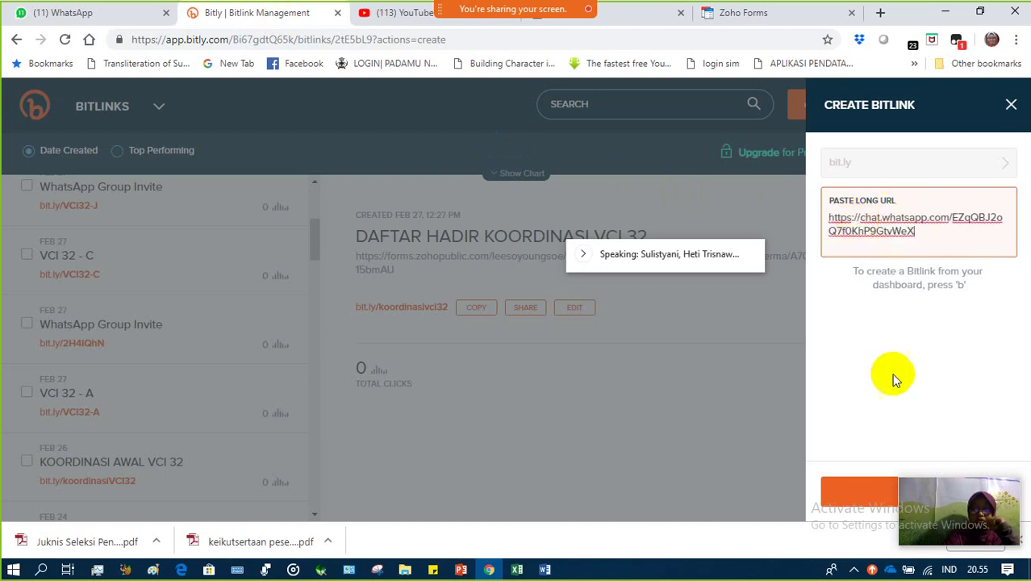
pyautogui.click(861, 494)
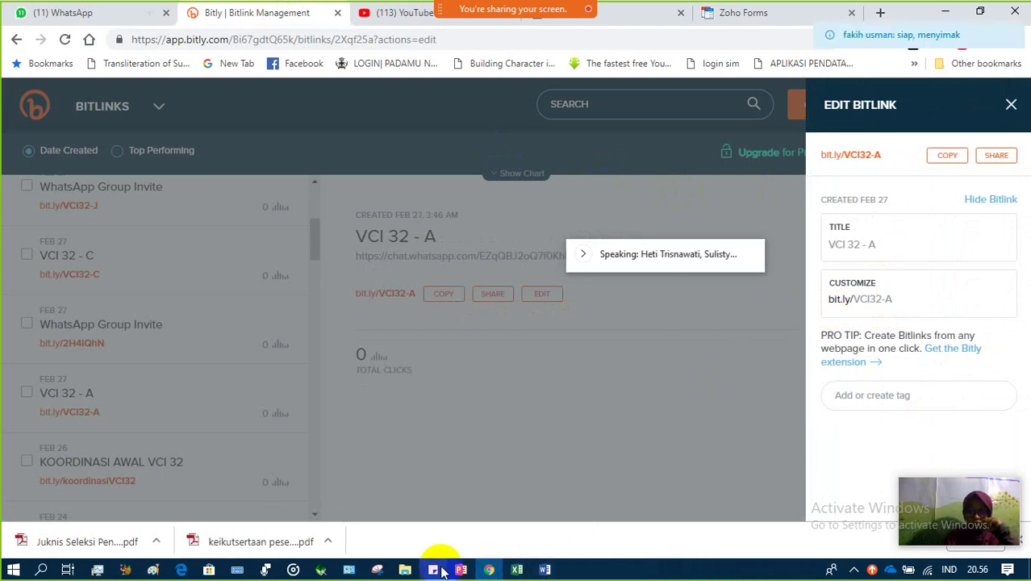
pyautogui.moveTo(443, 571)
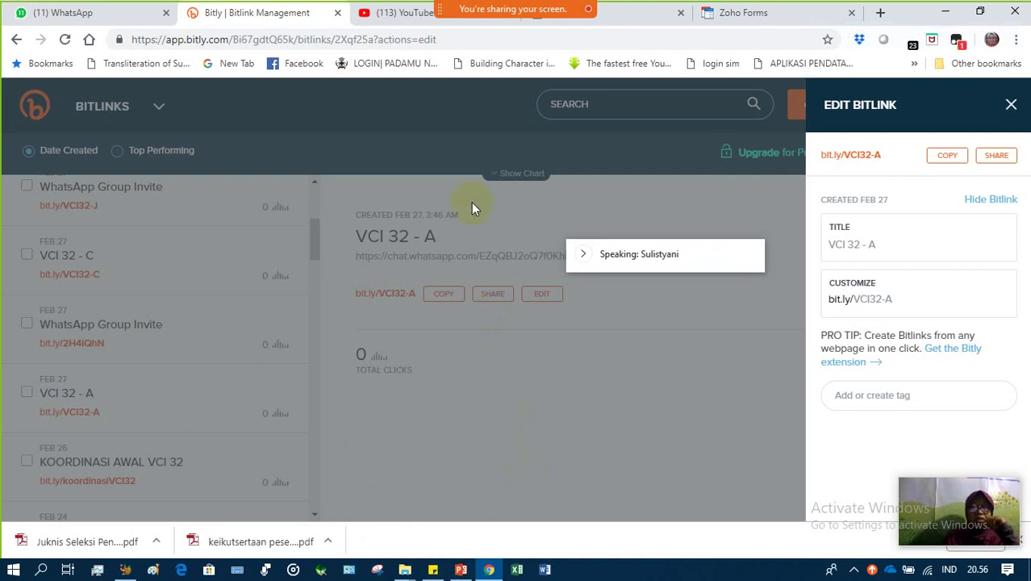
# Step: Switch to the Zoho Forms list and open the Koordinasi Awal VC Indonesia 32 form from there
pyautogui.click(729, 12)
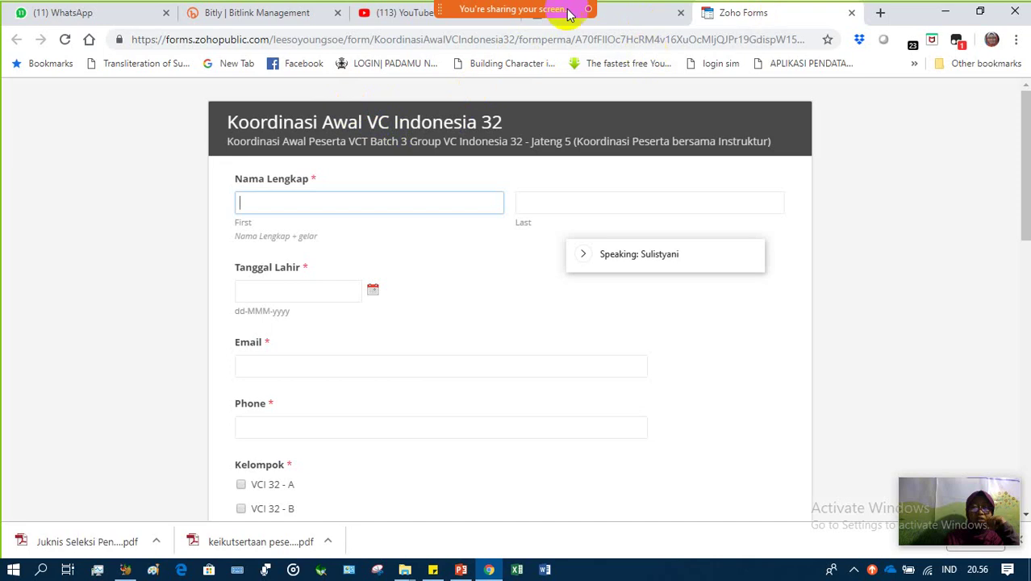
pyautogui.click(526, 8)
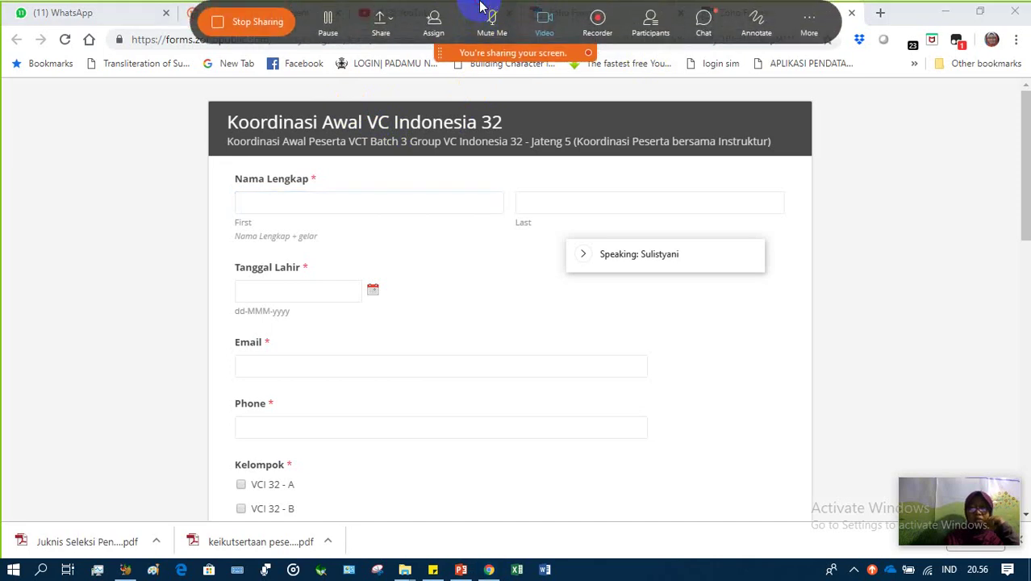
pyautogui.click(851, 129)
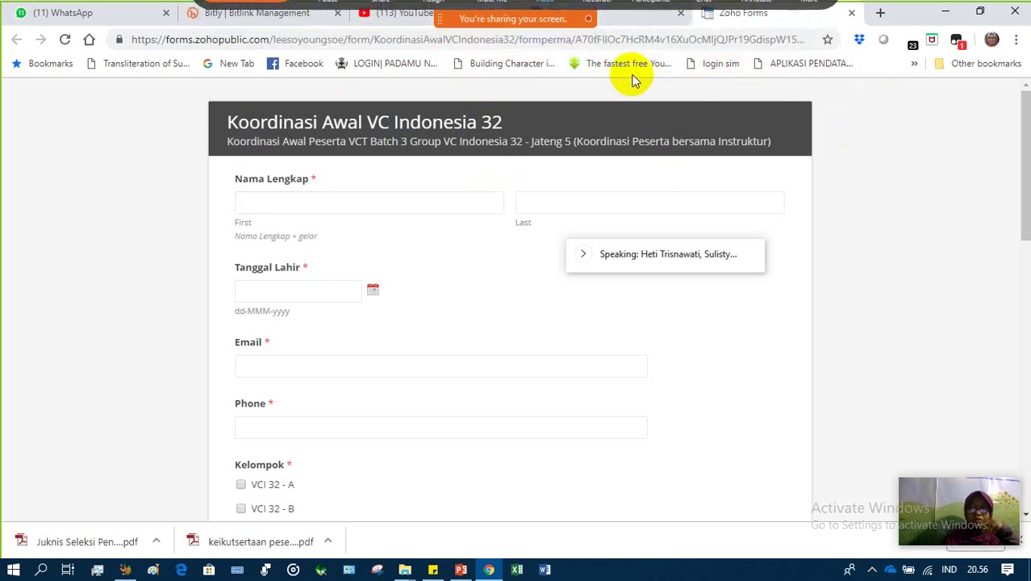
pyautogui.click(640, 14)
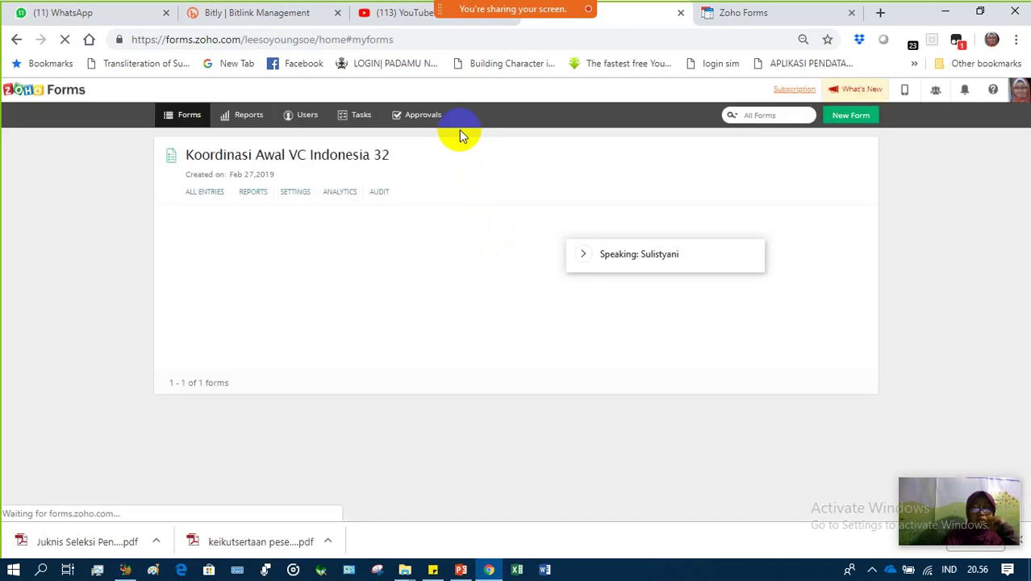
pyautogui.moveTo(290, 184)
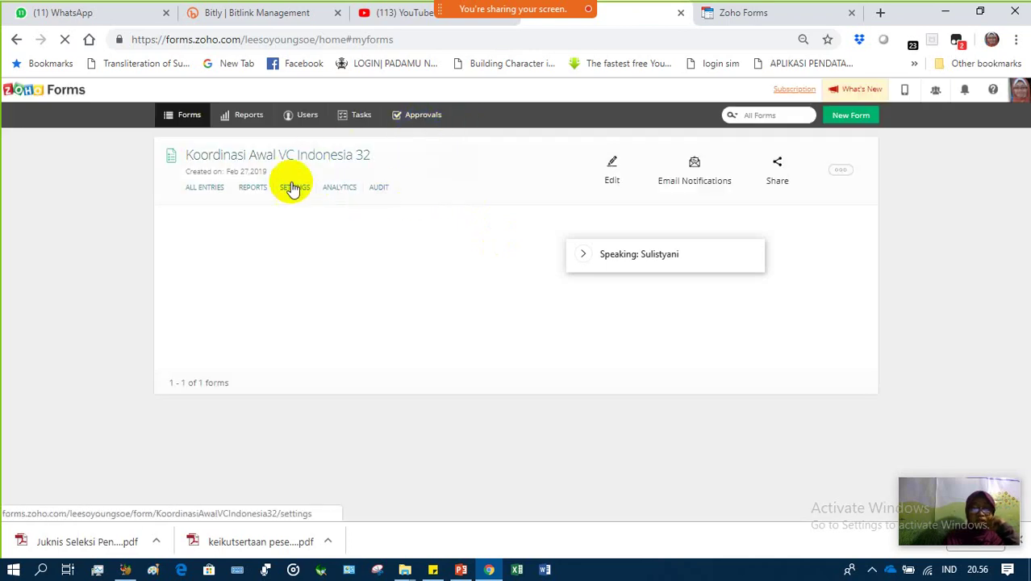
pyautogui.click(325, 159)
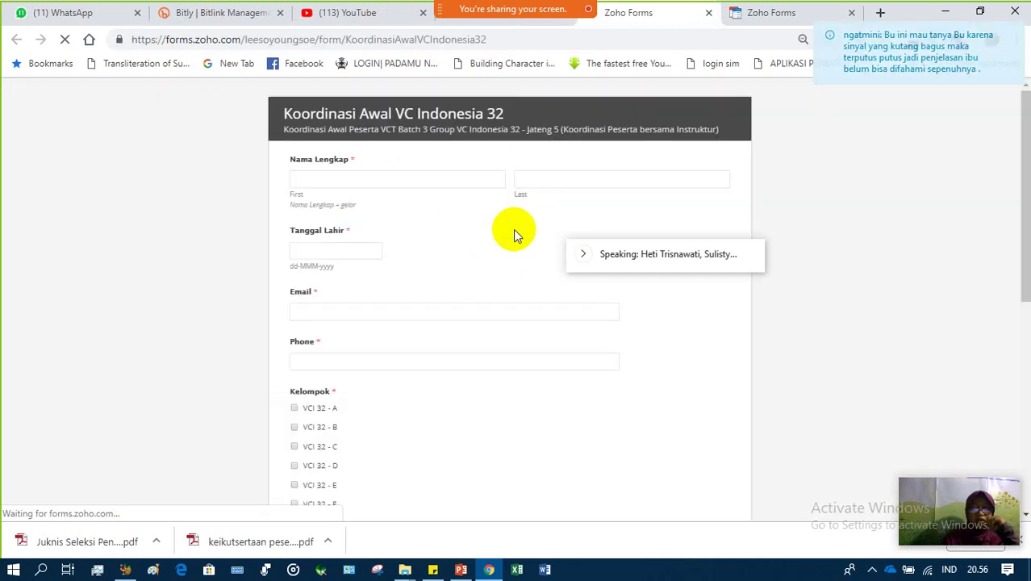
pyautogui.click(457, 191)
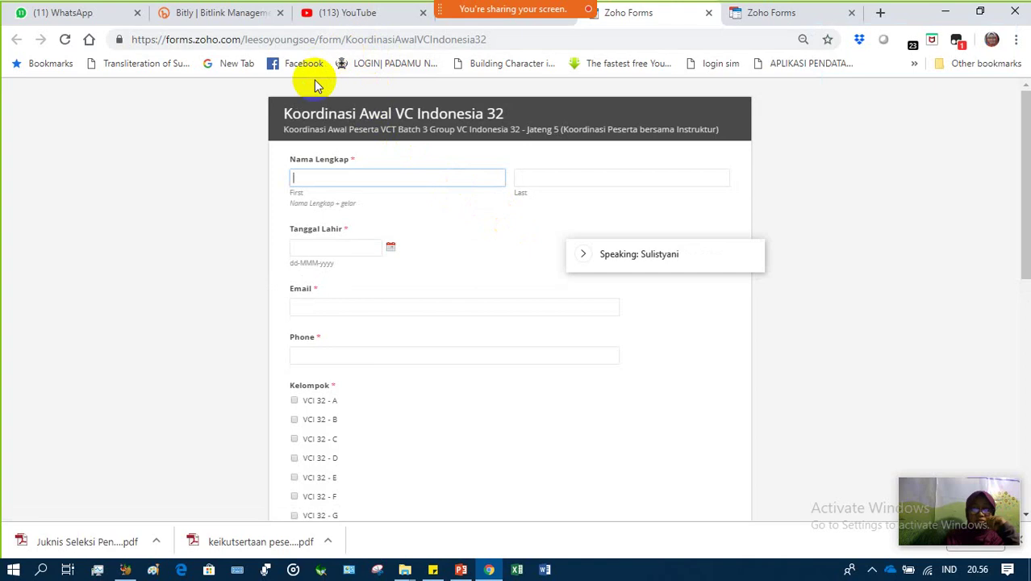
# Step: Copy the opened form's web address and paste it into a meeting chat message addressed to everyone
pyautogui.click(320, 39)
pyautogui.hotkey('ctrl', 'c')
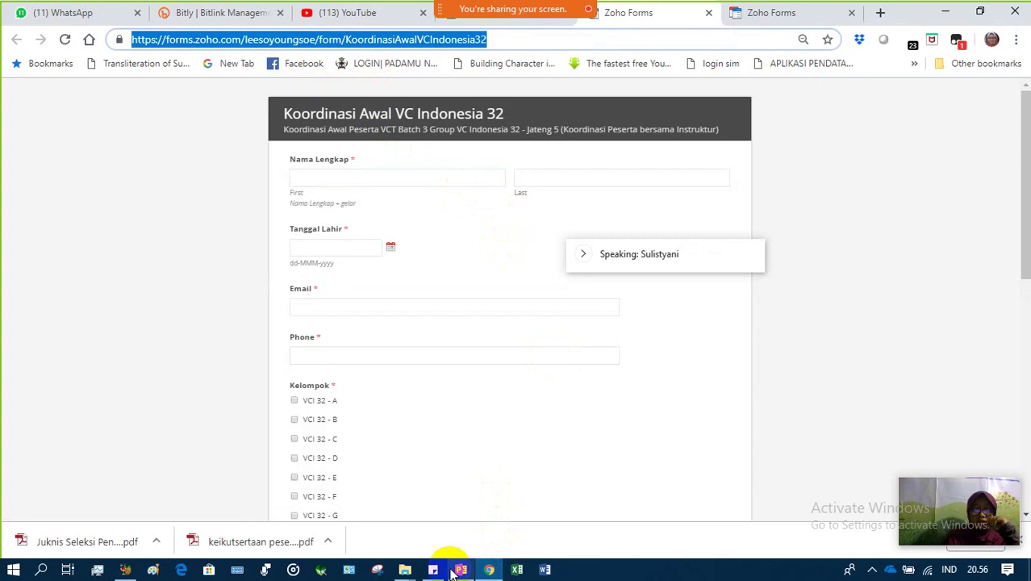
pyautogui.click(822, 176)
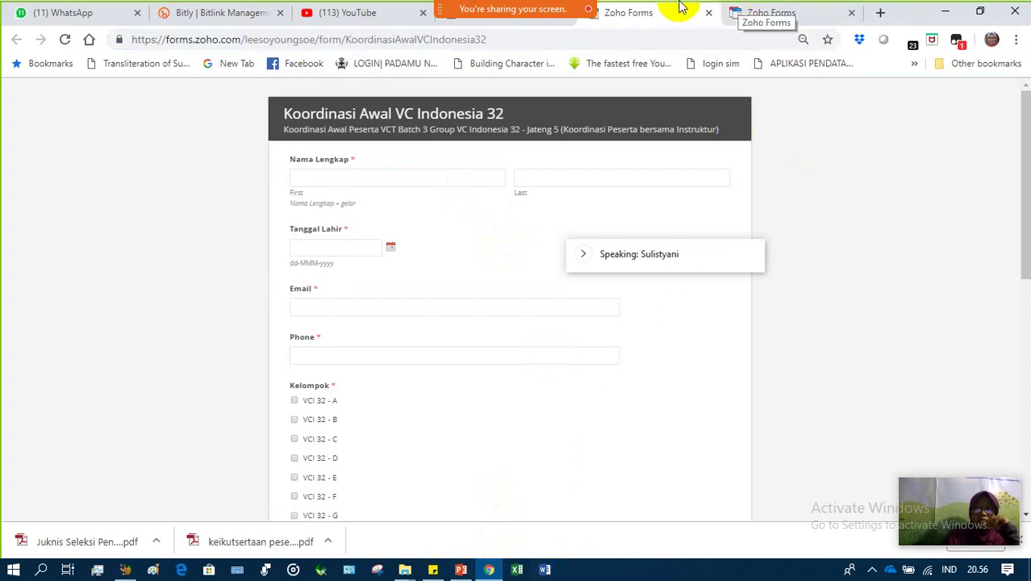
pyautogui.moveTo(567, 6)
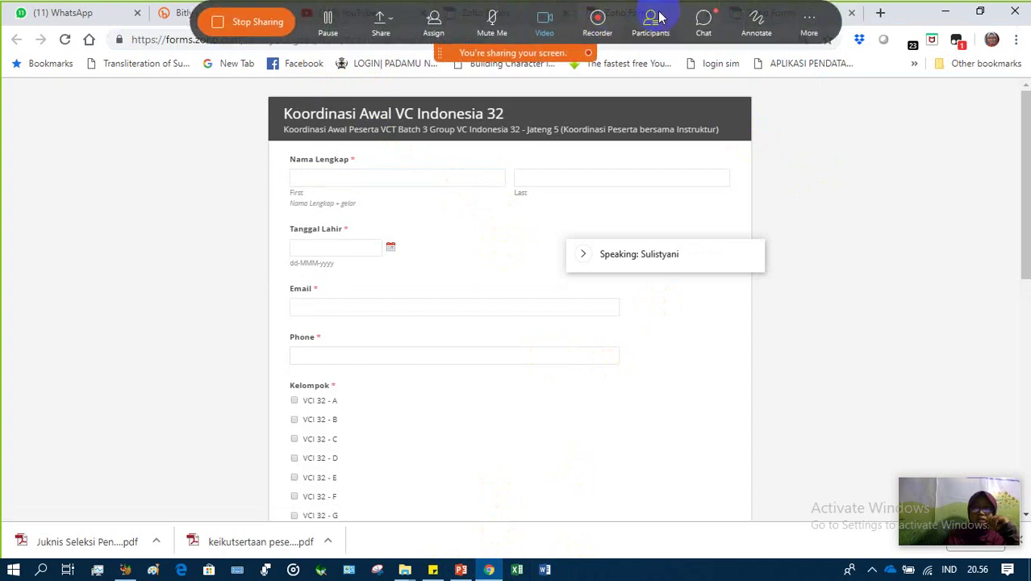
pyautogui.click(704, 24)
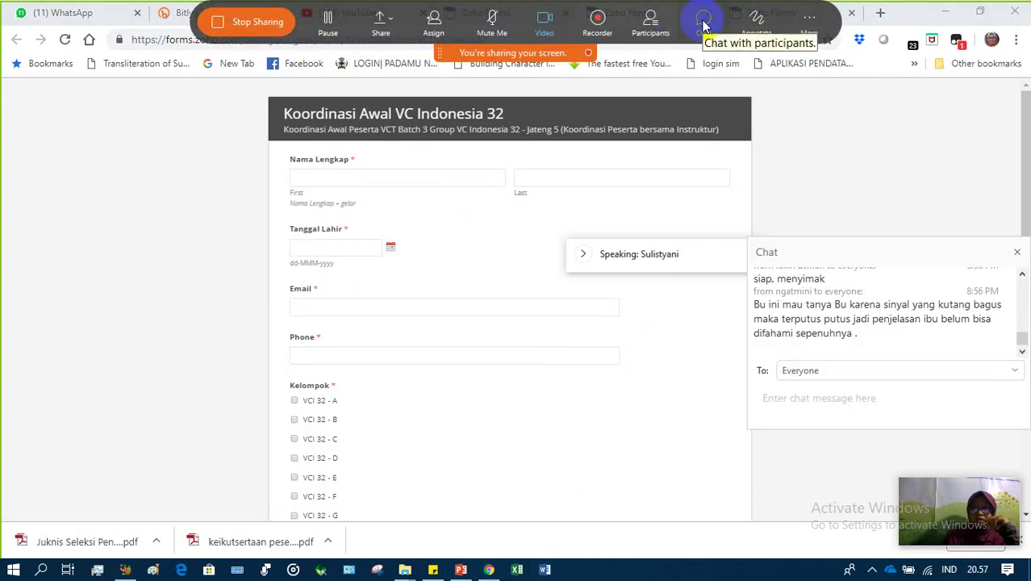
pyautogui.click(787, 417)
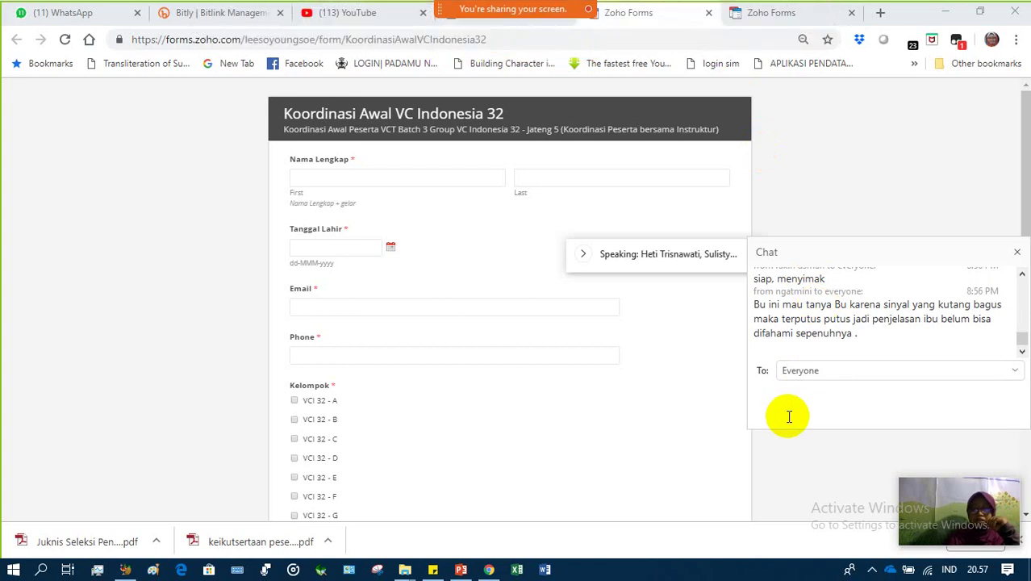
pyautogui.hotkey('ctrl', 'v')
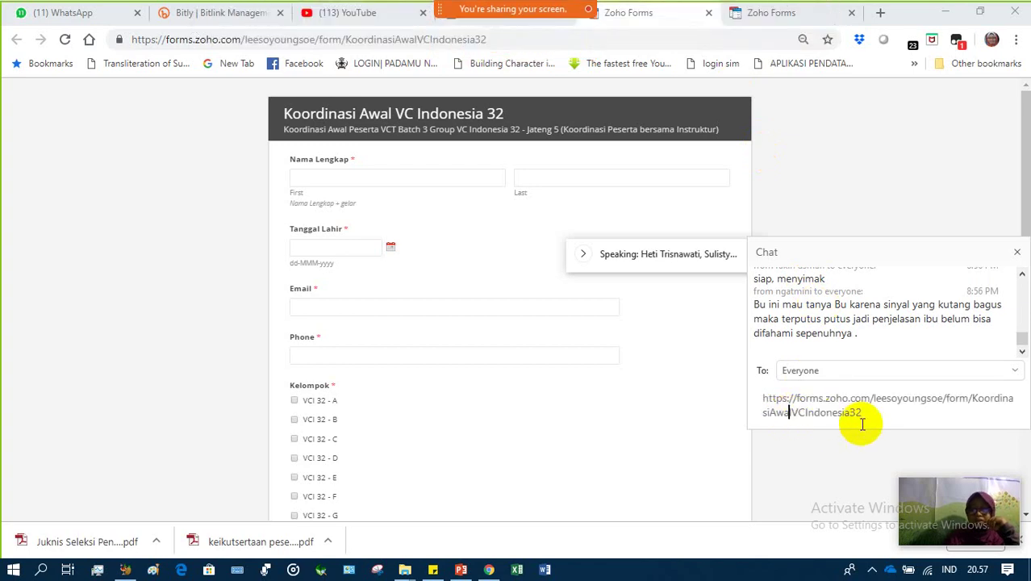
# Step: Clear the unsent form link from the chat message and close the meeting chat
pyautogui.moveTo(861, 411); pyautogui.dragTo(758, 400)
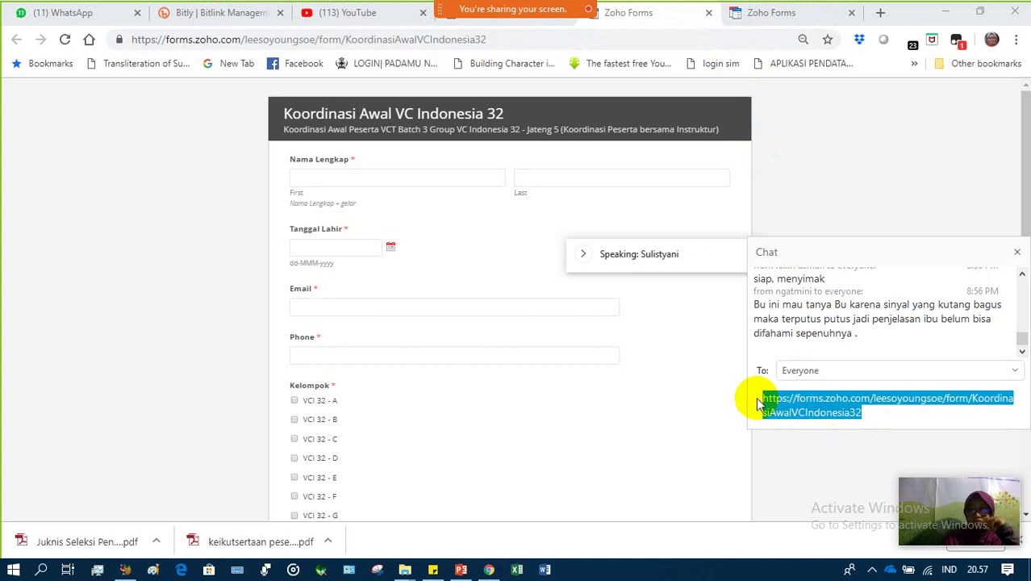
pyautogui.press('BackSpace')
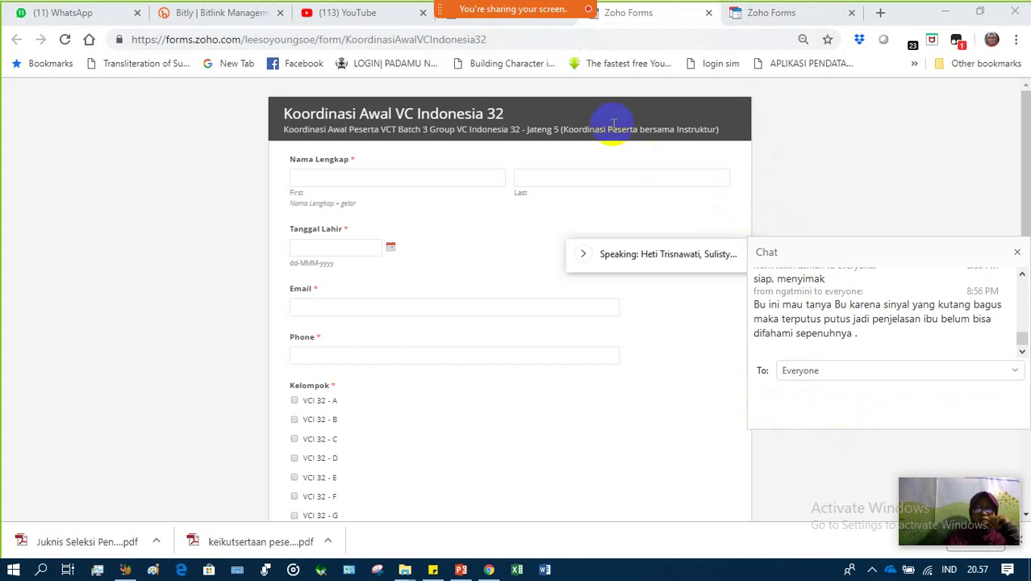
pyautogui.click(851, 152)
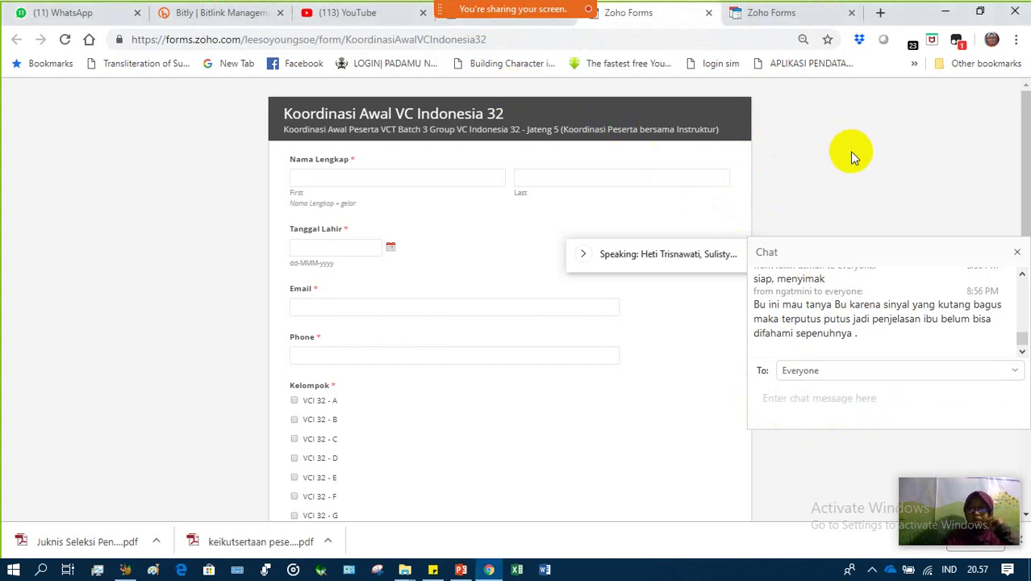
pyautogui.click(1017, 253)
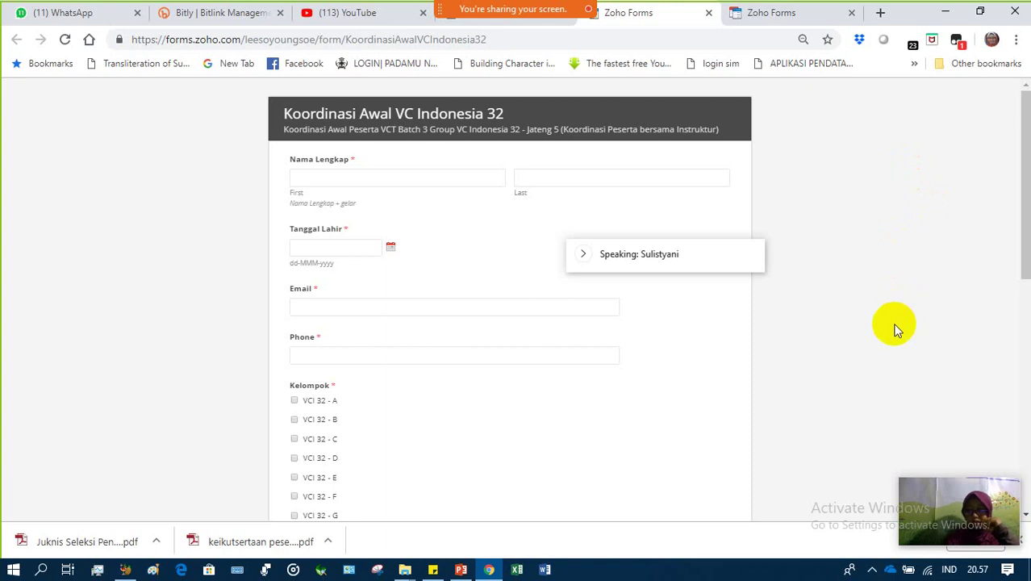
# Step: Return to the public attendance form, reopen the meeting chat and enlarge it upward to read the participants' latest messages
pyautogui.click(340, 16)
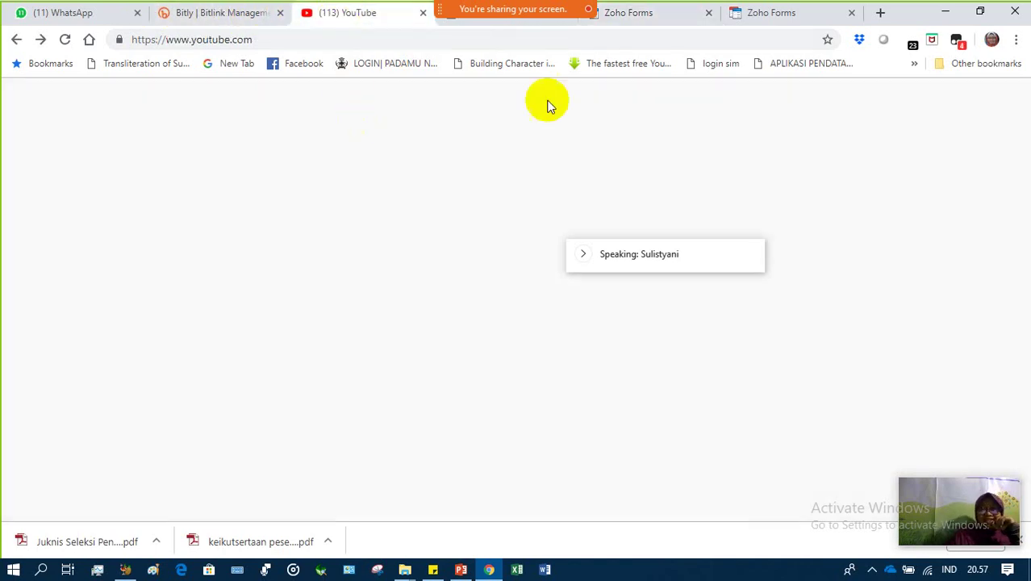
pyautogui.click(806, 12)
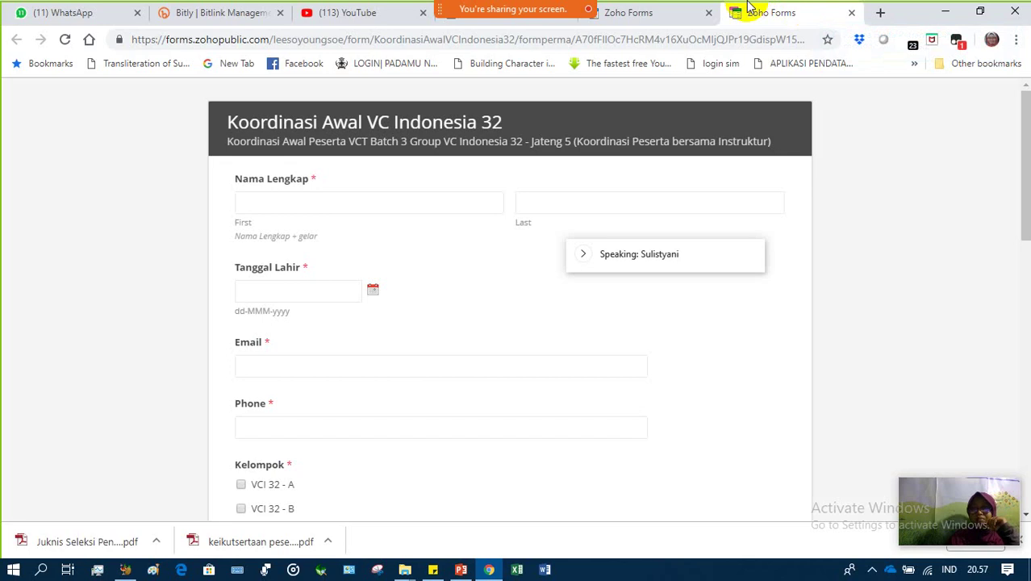
pyautogui.moveTo(549, 9)
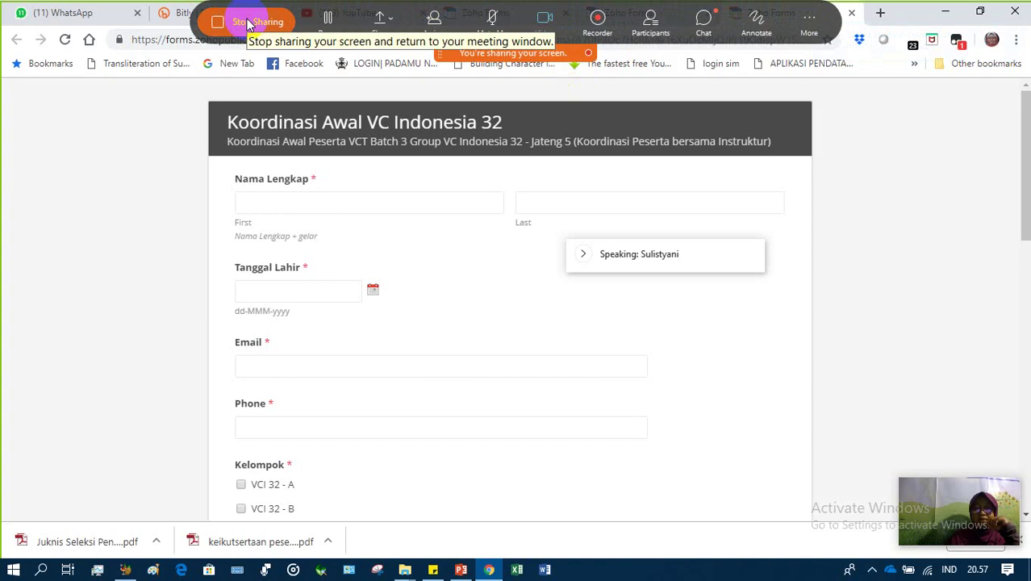
pyautogui.click(714, 22)
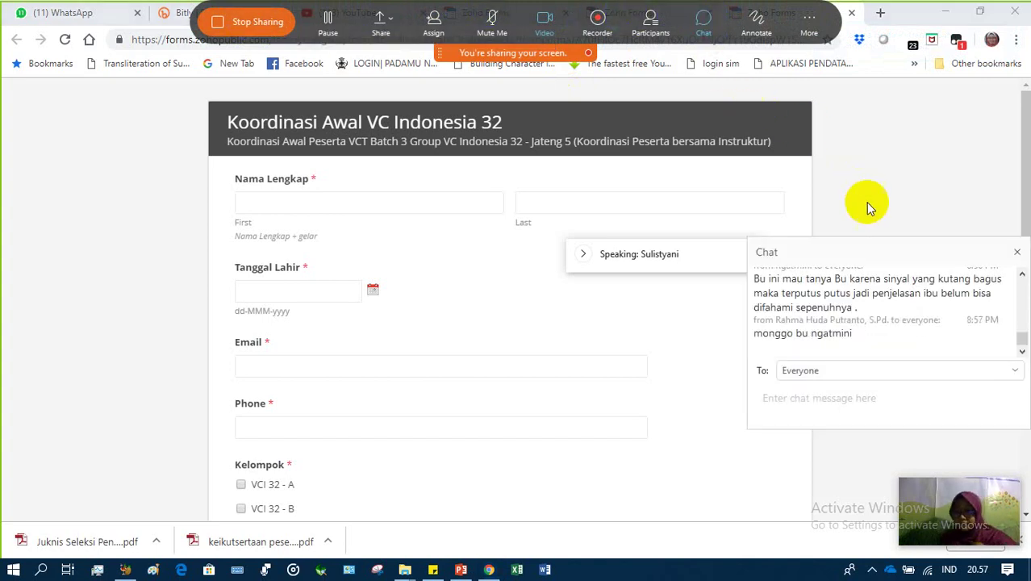
pyautogui.click(1024, 335)
pyautogui.click(1022, 346)
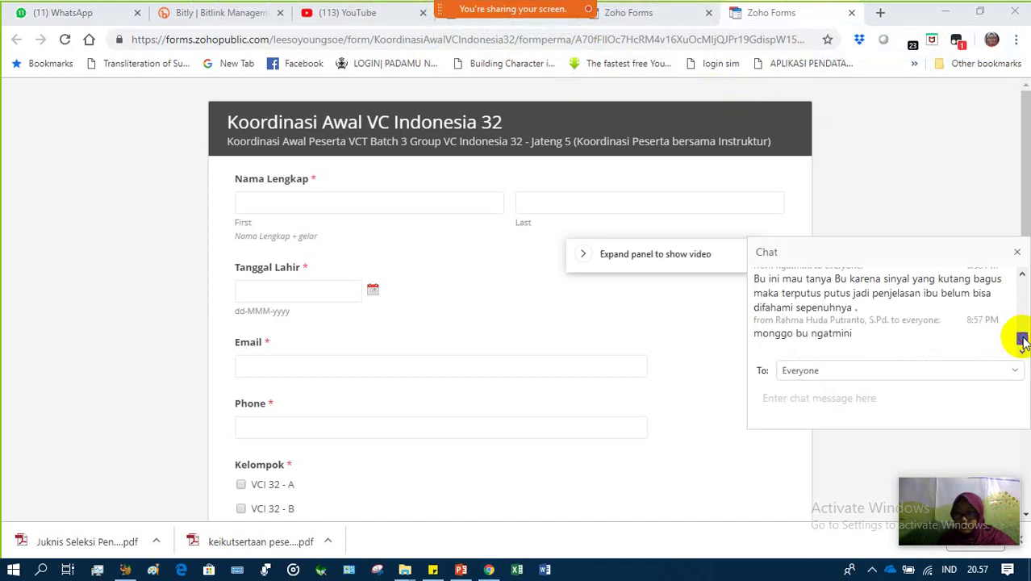
pyautogui.moveTo(935, 237); pyautogui.dragTo(934, 119)
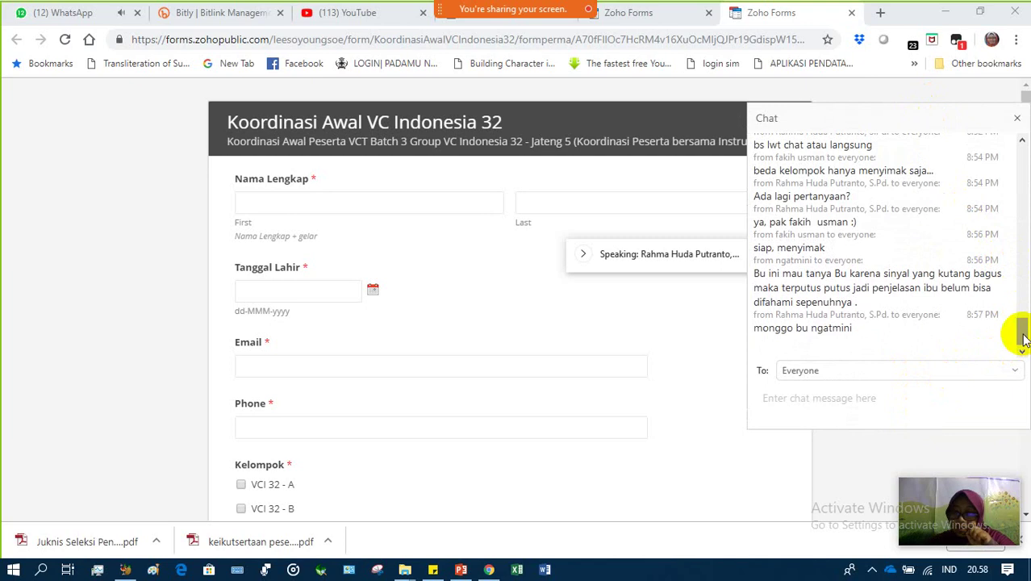
pyautogui.moveTo(1023, 339)
pyautogui.mouseDown()
pyautogui.moveTo(1024, 316)
pyautogui.moveTo(1020, 347)
pyautogui.mouseUp()
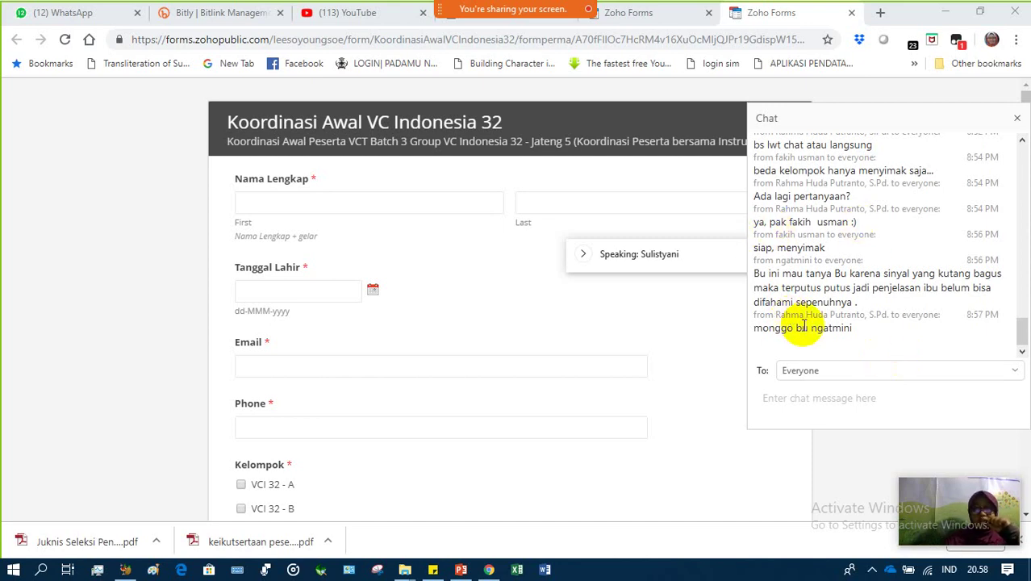
pyautogui.scroll(3, 802, 324)
pyautogui.scroll(-3, 804, 323)
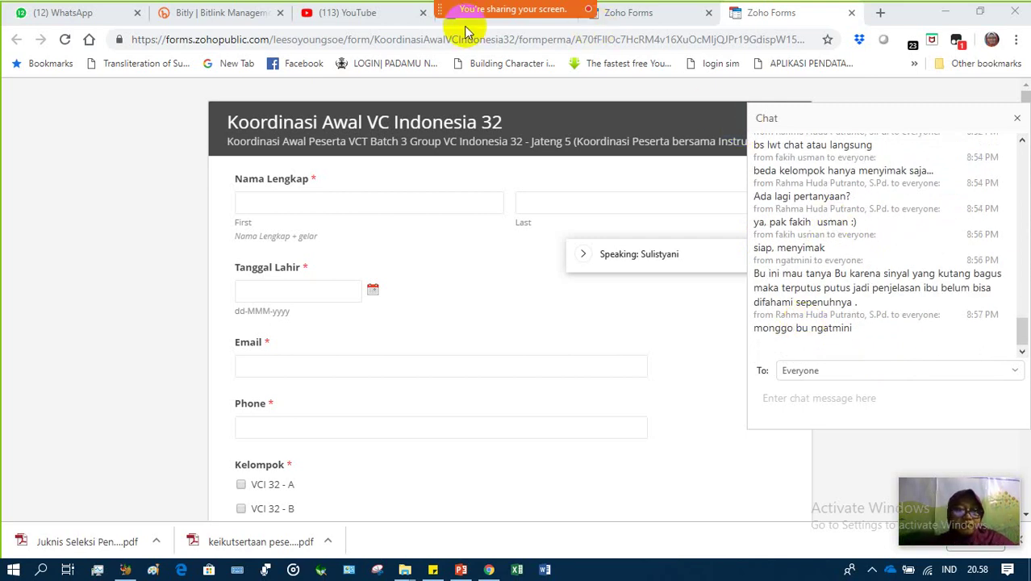
# Step: Switch to the form opened from the Zoho Forms list and reset its page zoom to 100%
pyautogui.click(638, 13)
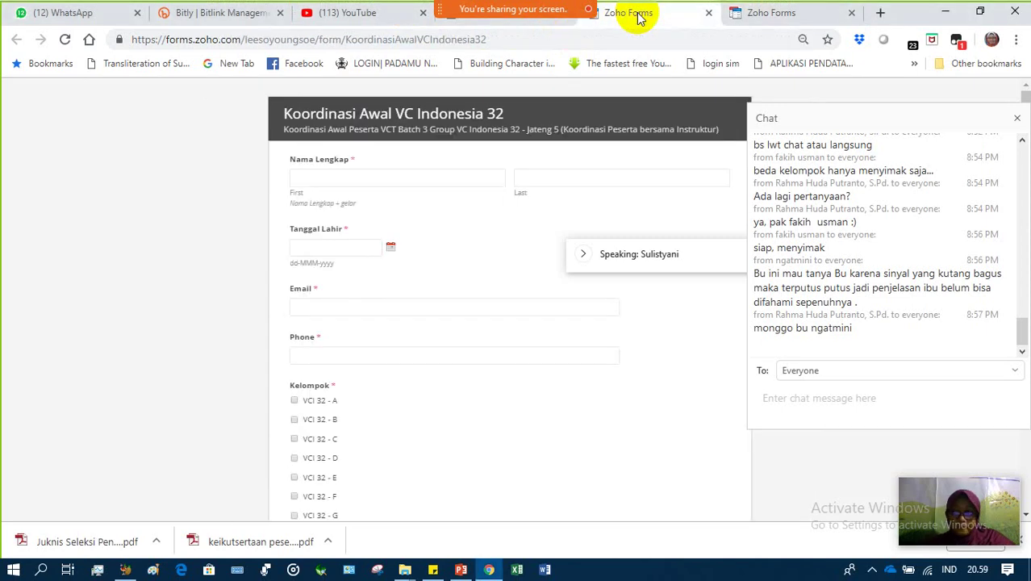
pyautogui.click(803, 40)
pyautogui.click(776, 67)
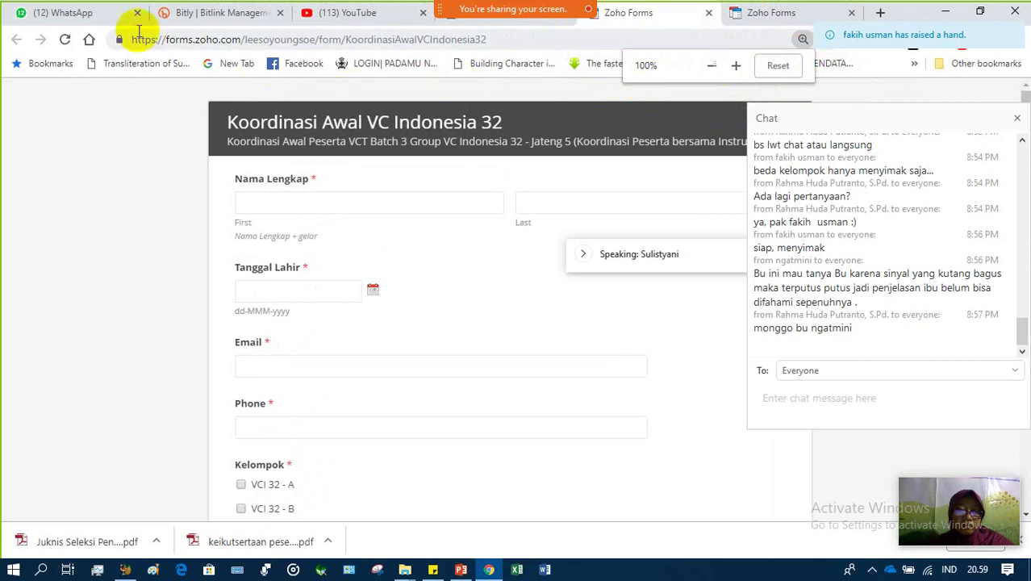
# Step: Return to the Zoho Forms list showing Koordinasi Awal VC Indonesia 32 and close the meeting chat
pyautogui.click(530, 24)
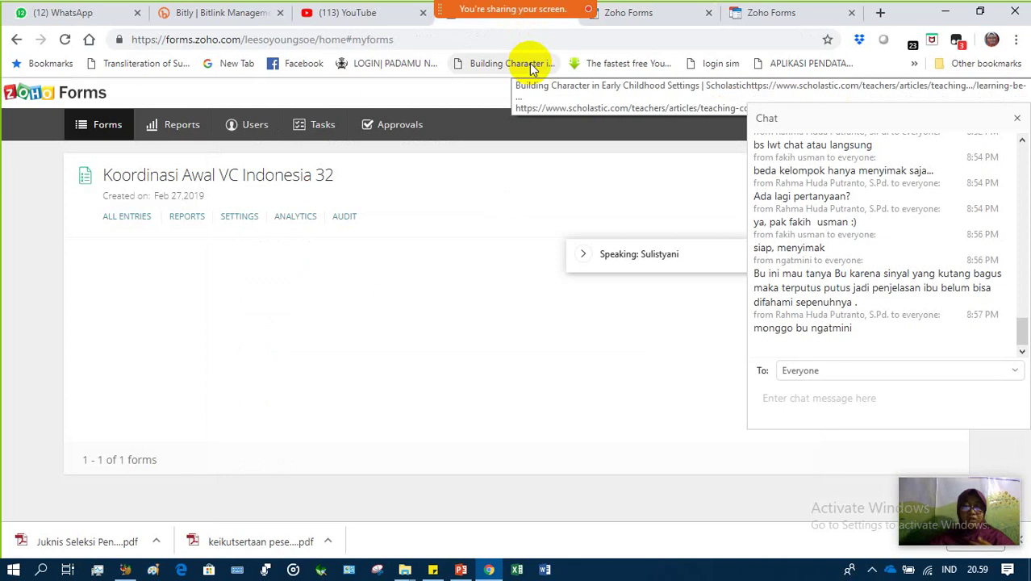
pyautogui.moveTo(398, 159)
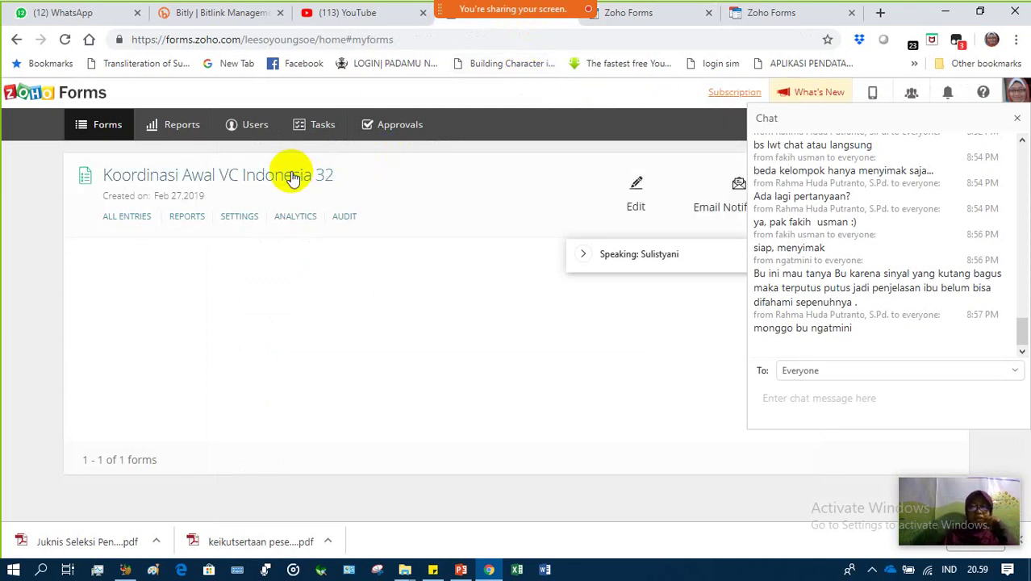
pyautogui.click(1018, 117)
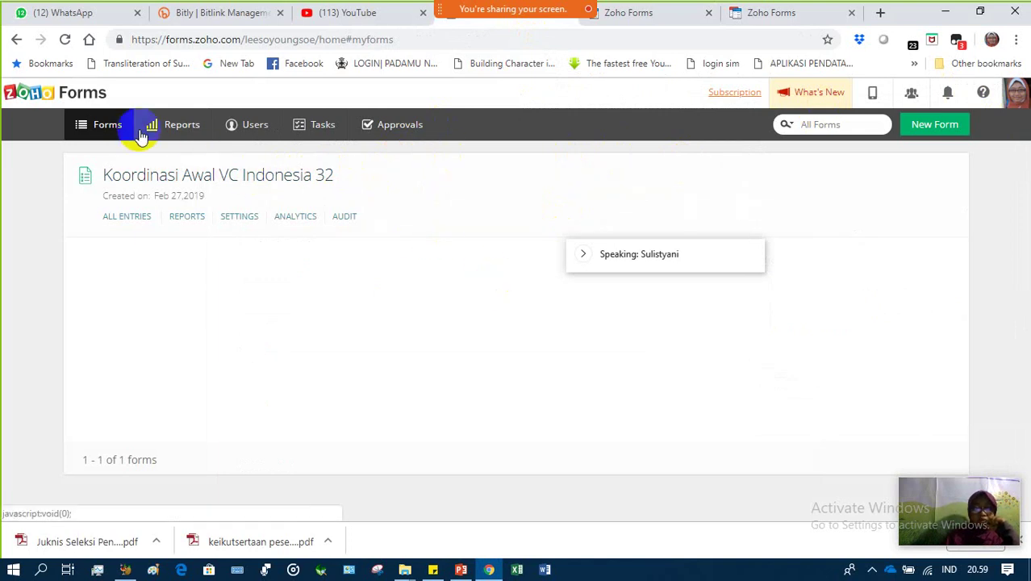
# Step: Start a new form from the Zoho Forms list and move the meeting panel clear of the creation options
pyautogui.click(103, 129)
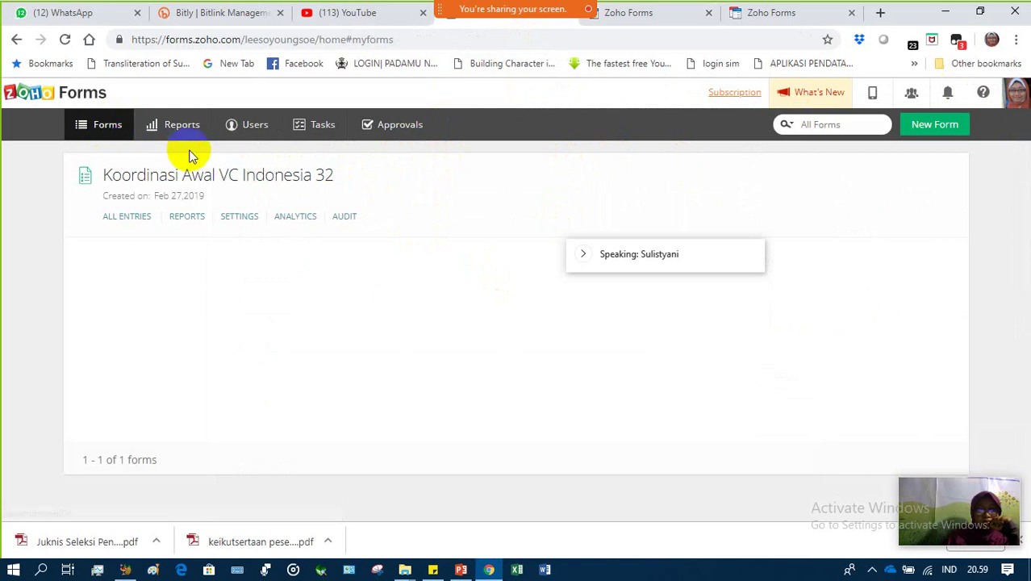
pyautogui.moveTo(264, 175)
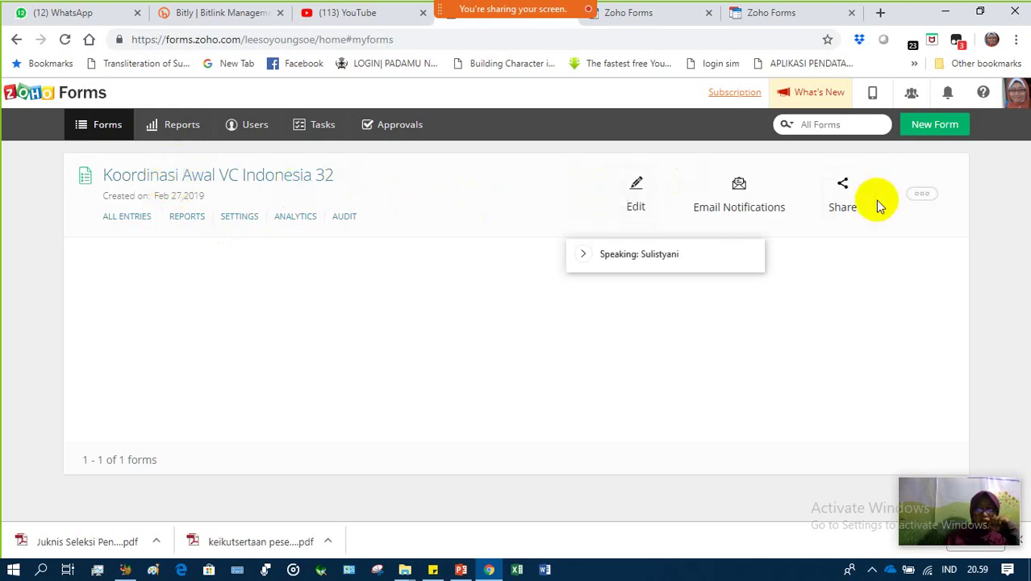
pyautogui.click(921, 195)
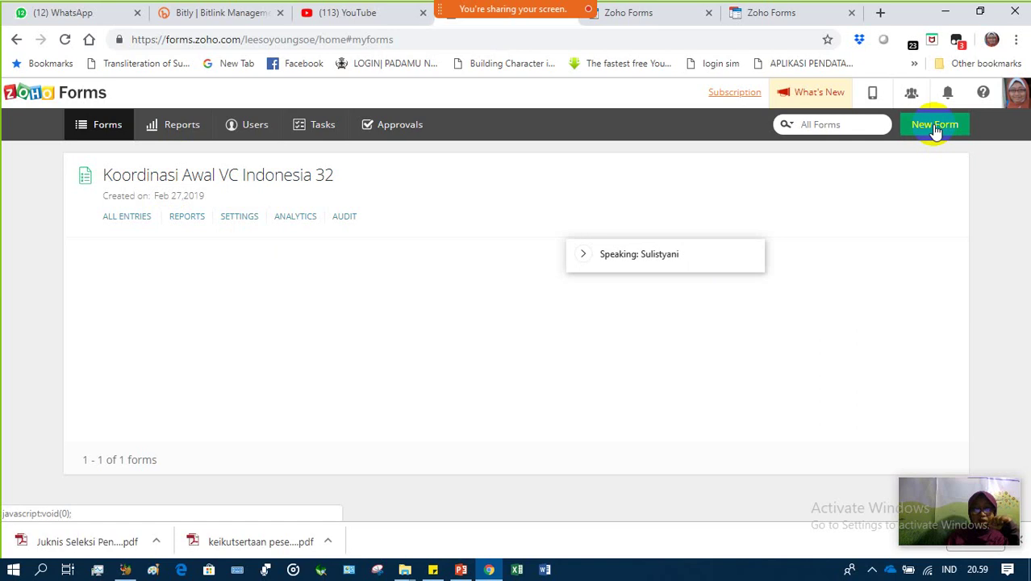
pyautogui.click(934, 127)
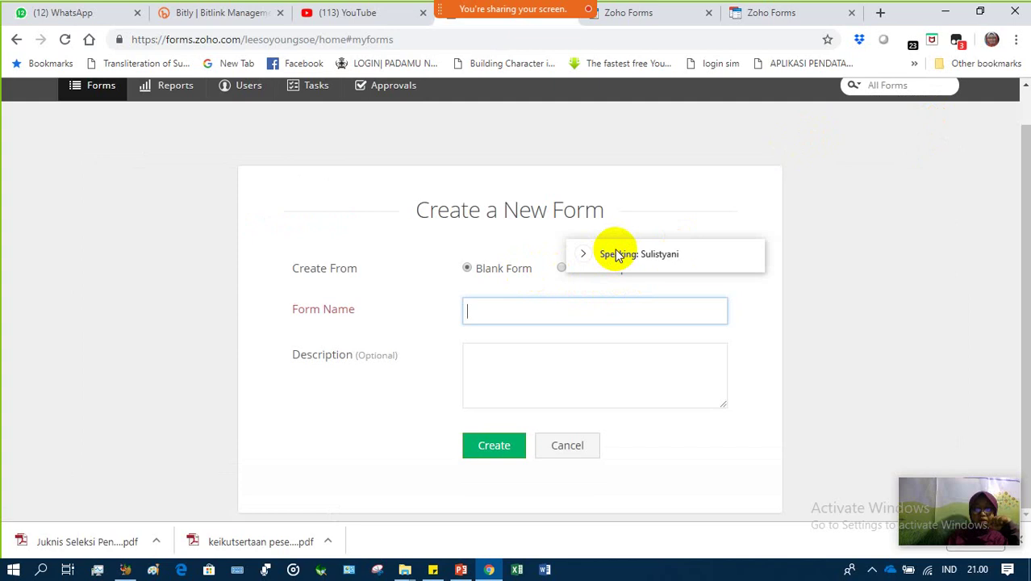
pyautogui.moveTo(617, 255); pyautogui.dragTo(857, 154)
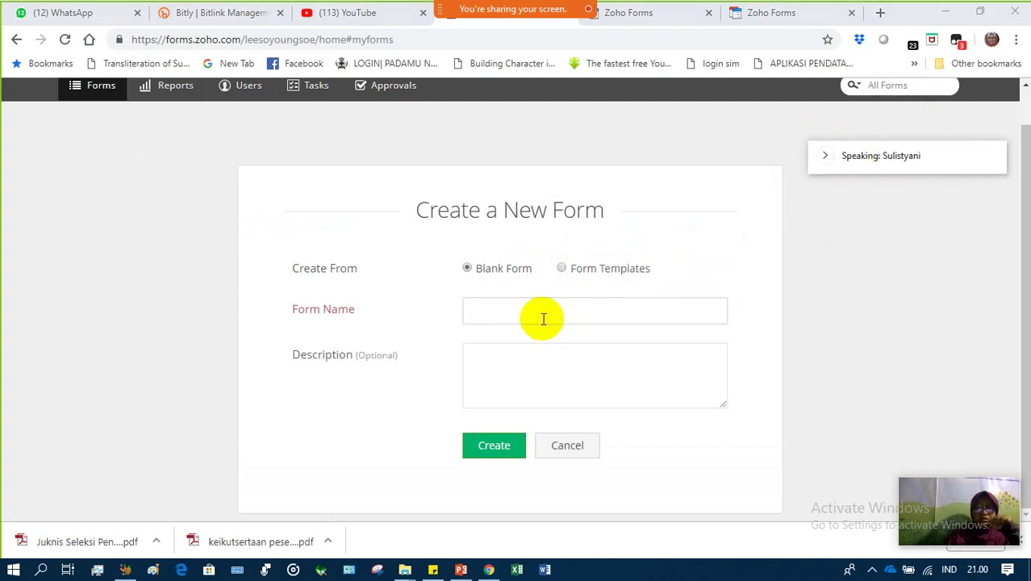
# Step: Create the blank form DAFTAR HADIR SESI 5 with the description "judul, pemateri, host, moderator, hari , tanggal sesi 5 jam"
pyautogui.click(484, 308)
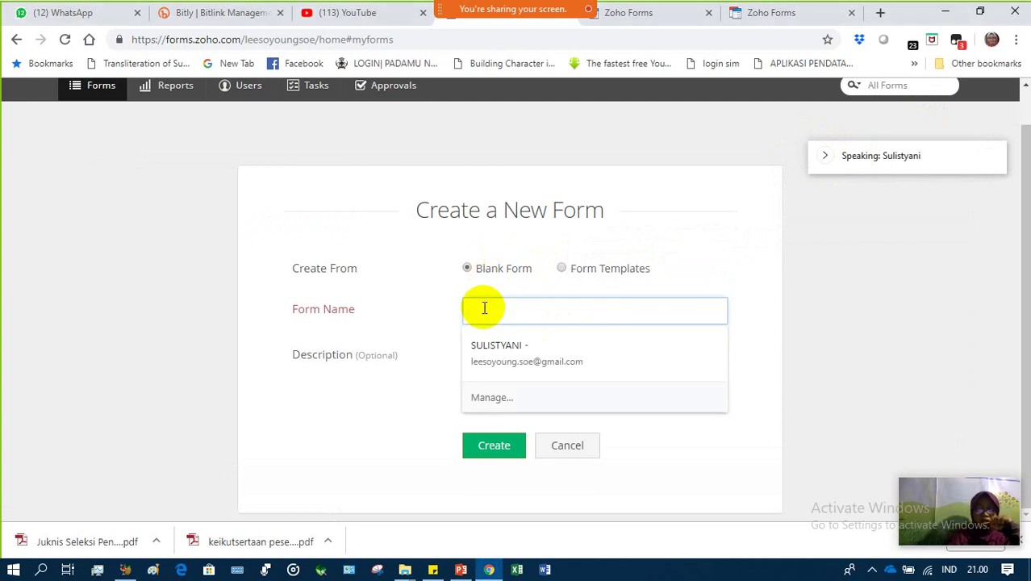
pyautogui.write('DAFT')
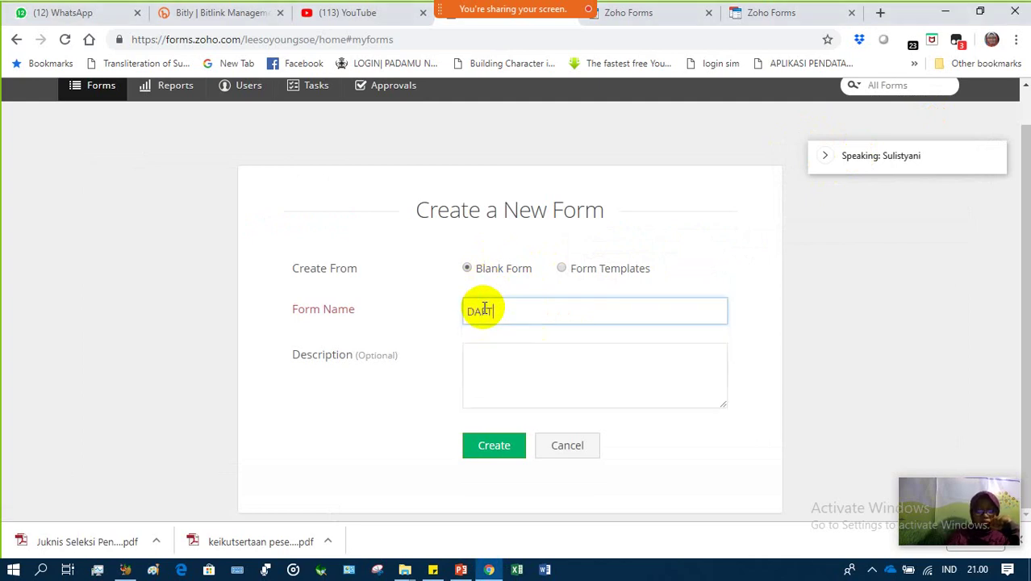
pyautogui.write('AR HADIR SESI 5')
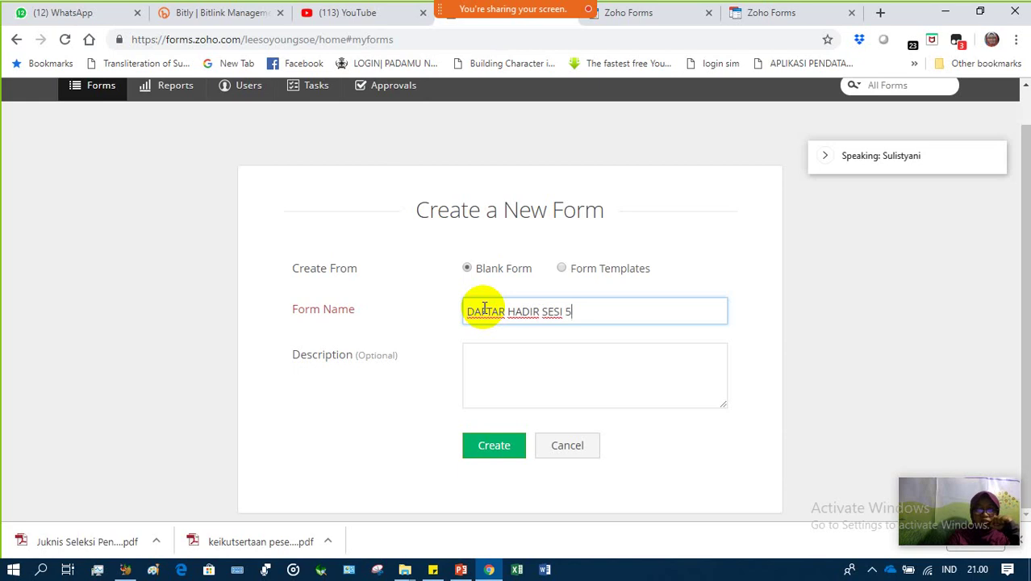
pyautogui.click(483, 361)
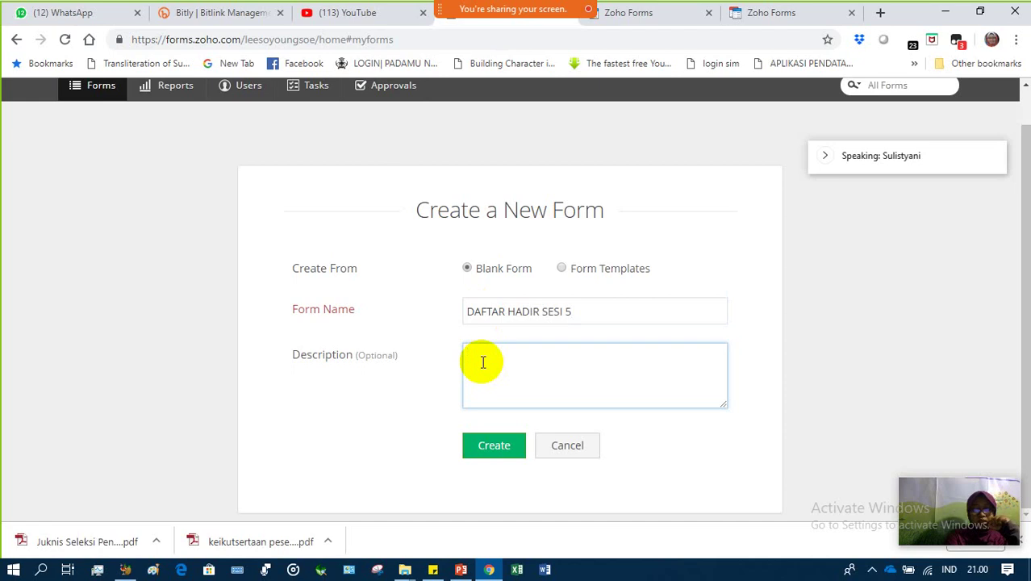
pyautogui.write('ju')
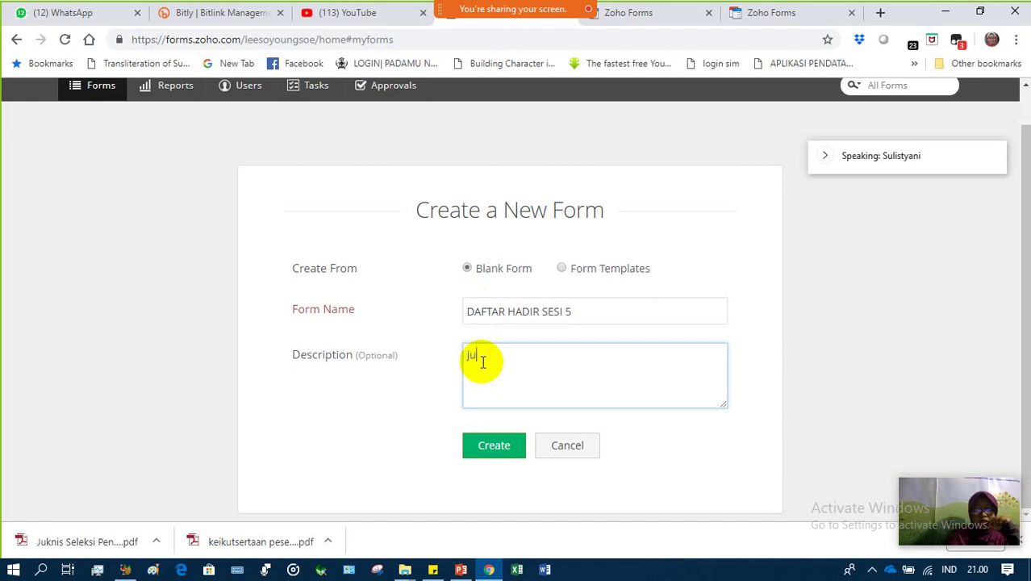
pyautogui.write('dul, pema')
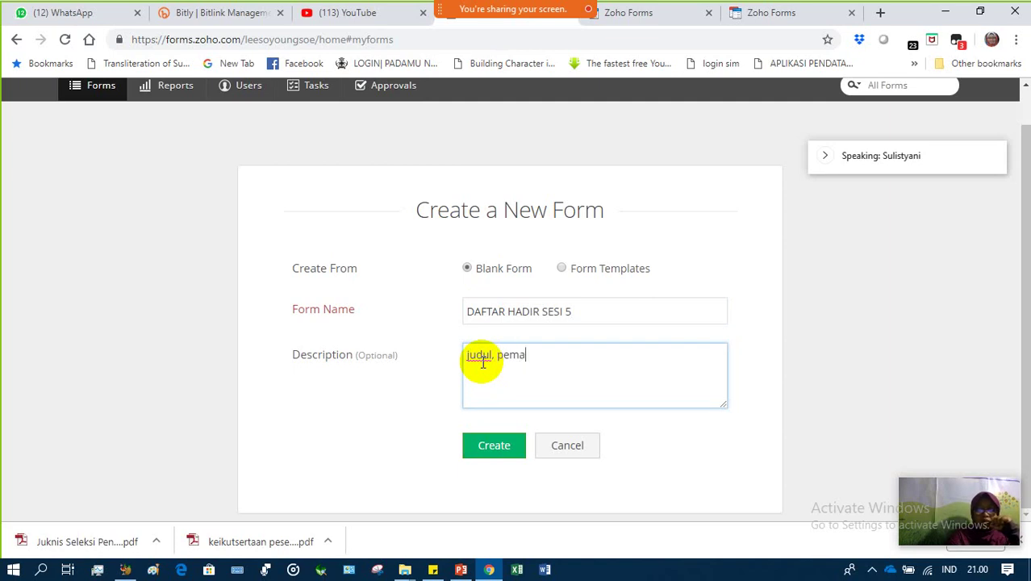
pyautogui.write('teri,')
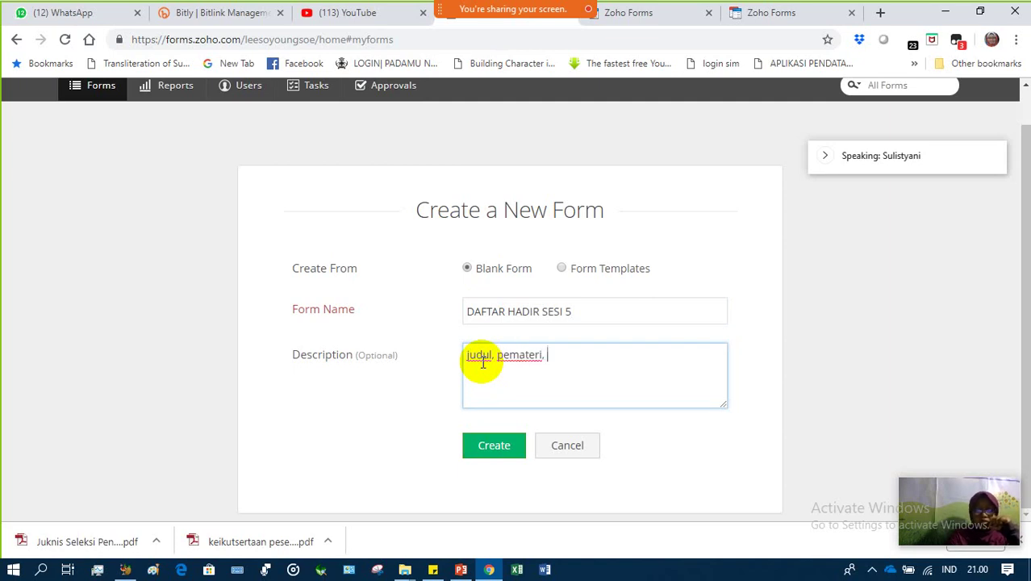
pyautogui.write(' host')
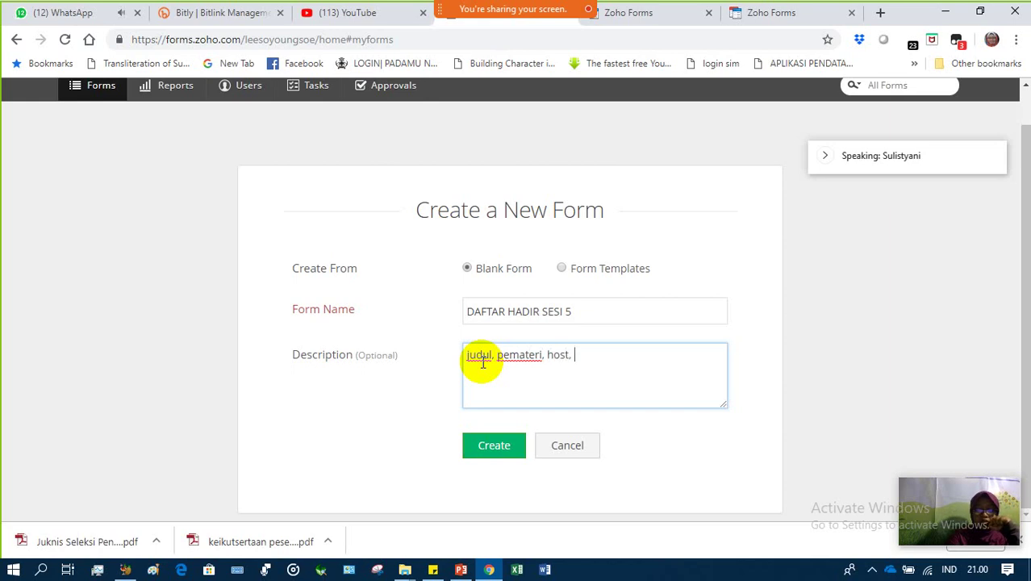
pyautogui.write(', moderator')
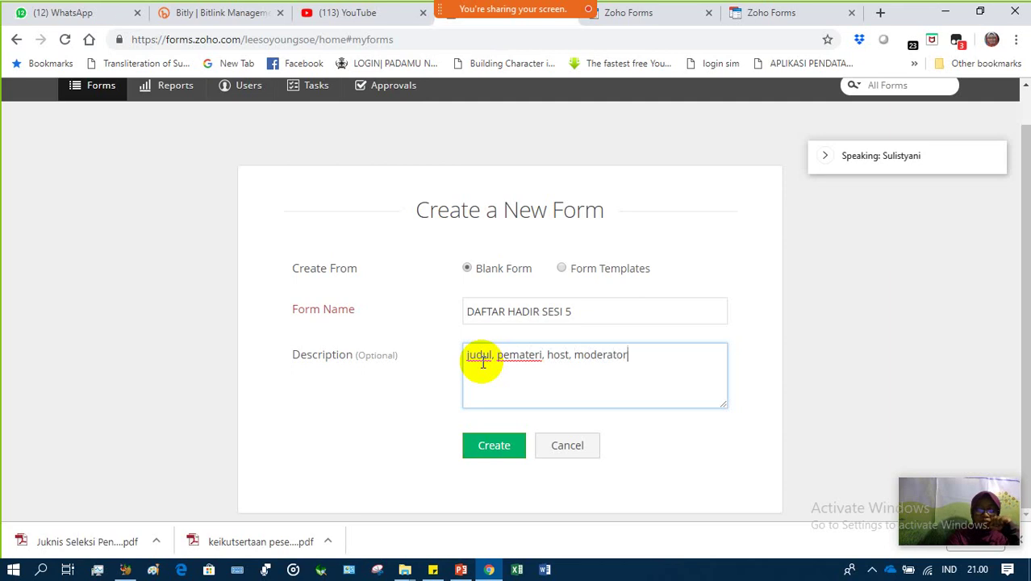
pyautogui.write(', hari , tanggal sesi')
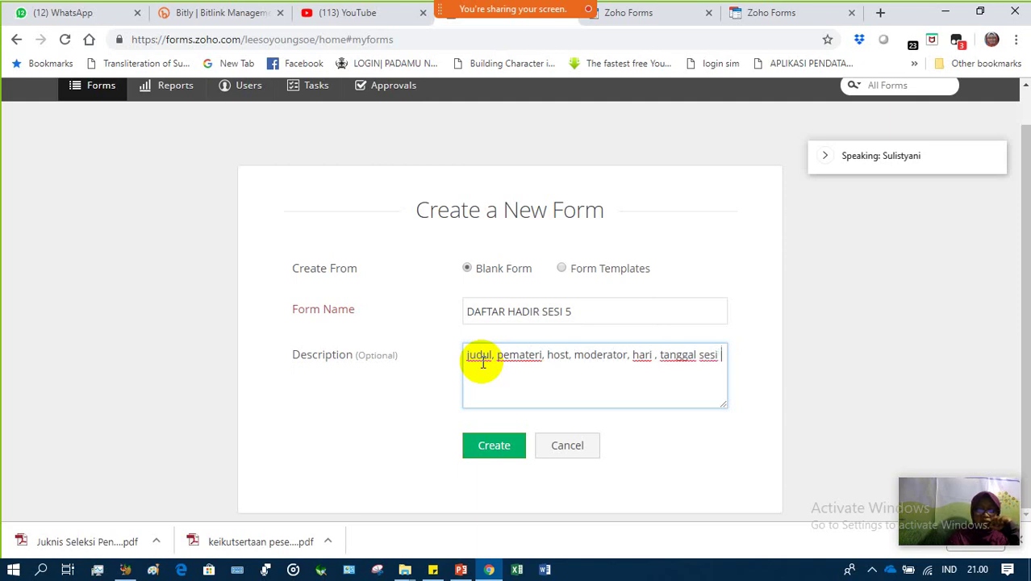
pyautogui.write(' 5 jam')
pyautogui.click(494, 440)
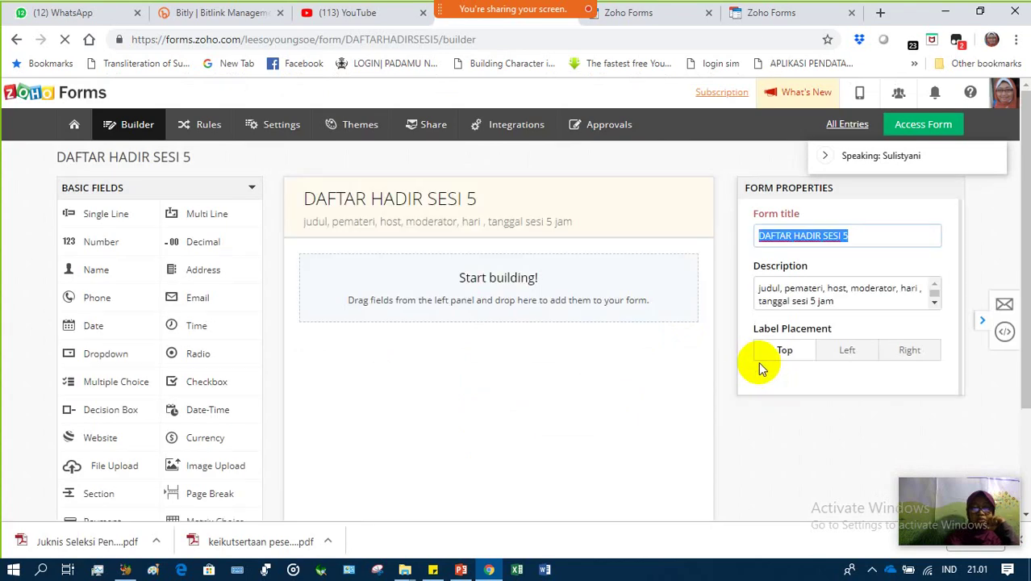
# Step: Add a Name field to the empty form and label it Nama
pyautogui.click(524, 206)
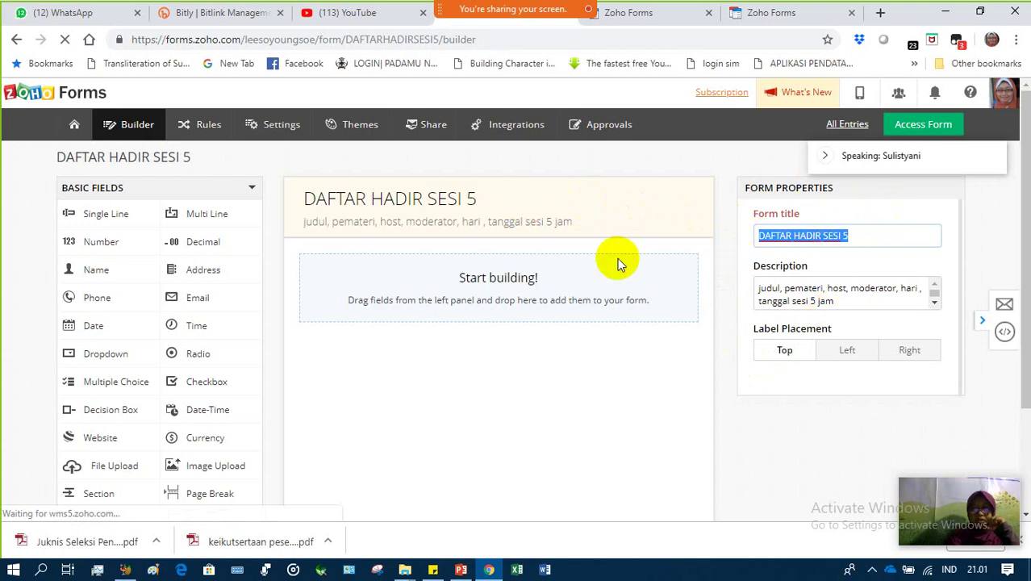
pyautogui.click(516, 290)
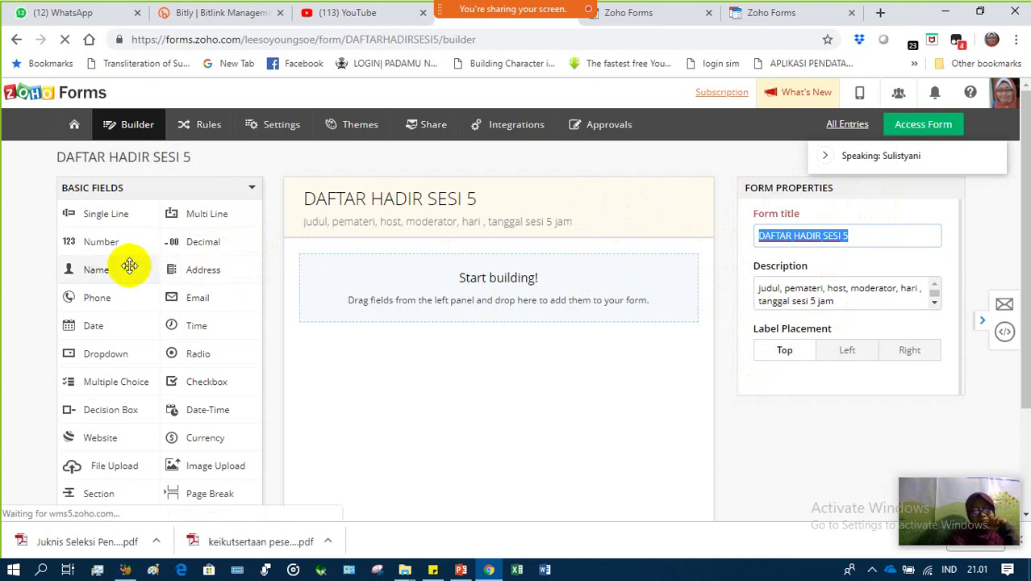
pyautogui.moveTo(97, 269); pyautogui.dragTo(341, 292)
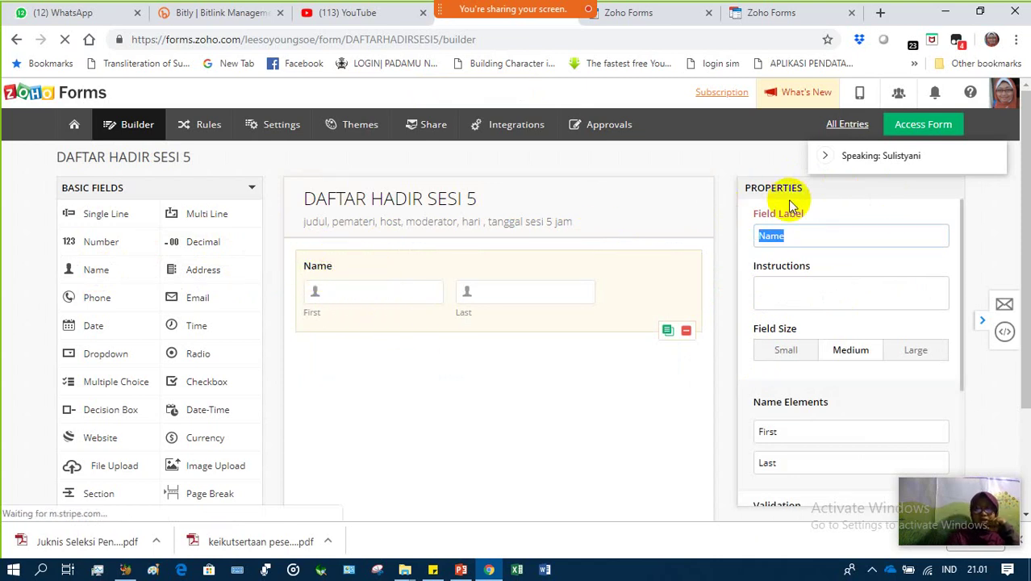
pyautogui.write('Nama')
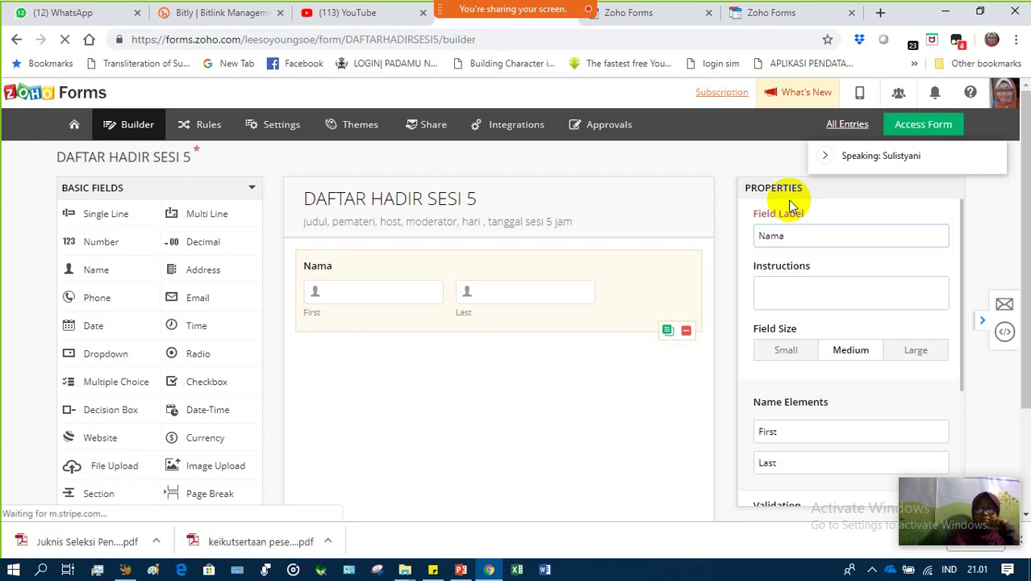
# Step: Give the Nama field the instruction "nama lengkap beserta gelar" and make it mandatory
pyautogui.click(813, 298)
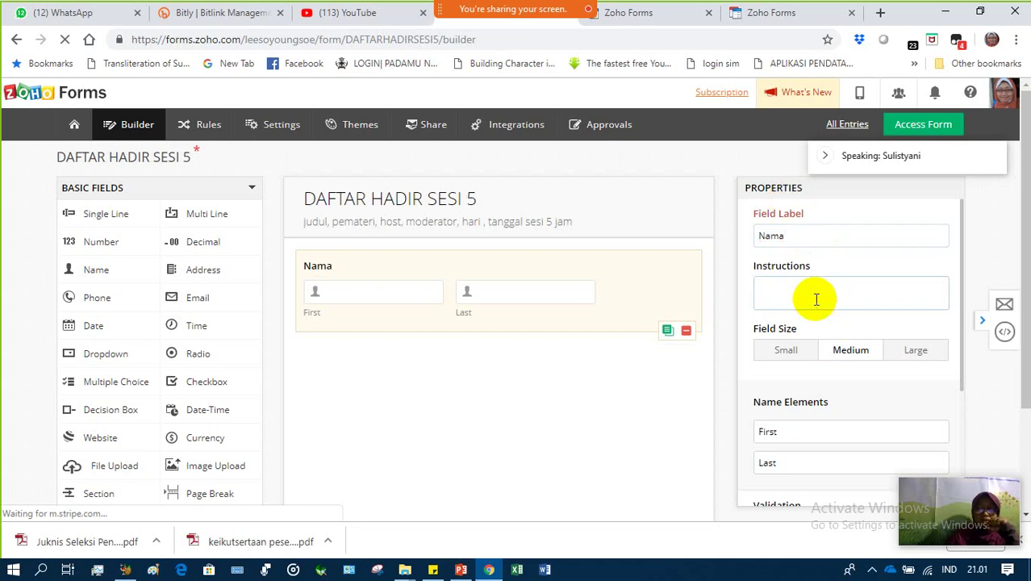
pyautogui.write('nama ')
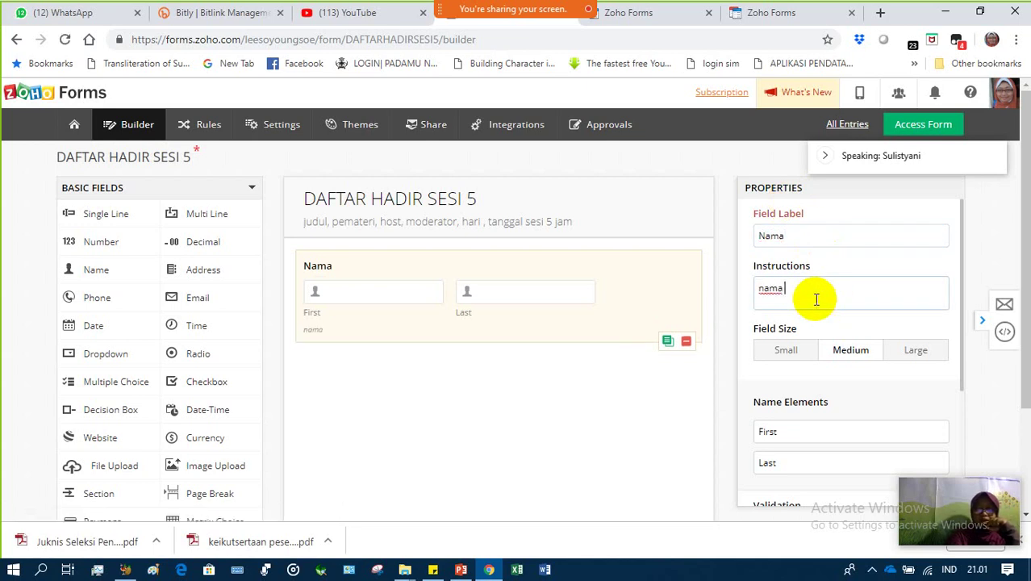
pyautogui.write('lengkap beser')
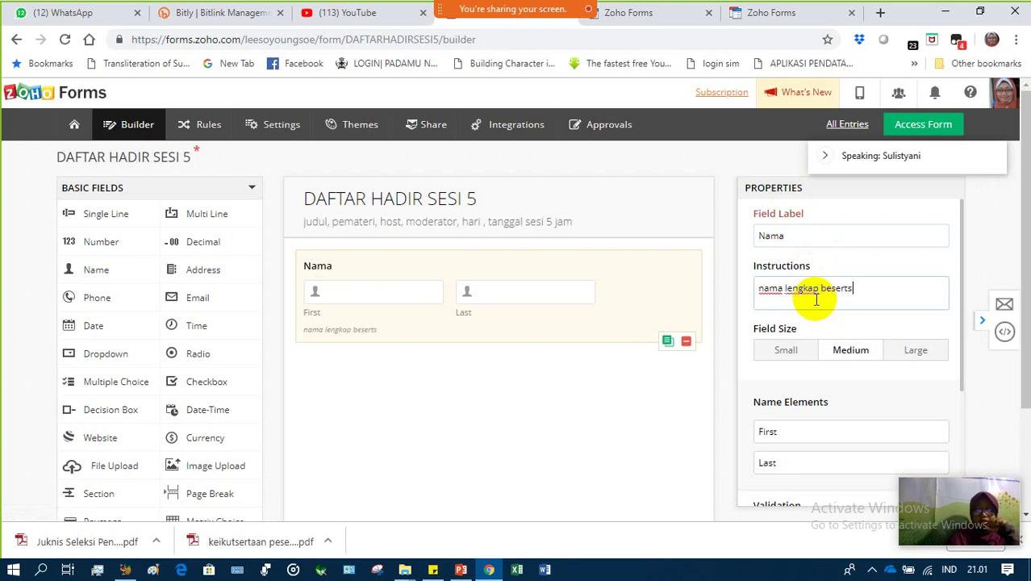
pyautogui.write('ta gelar')
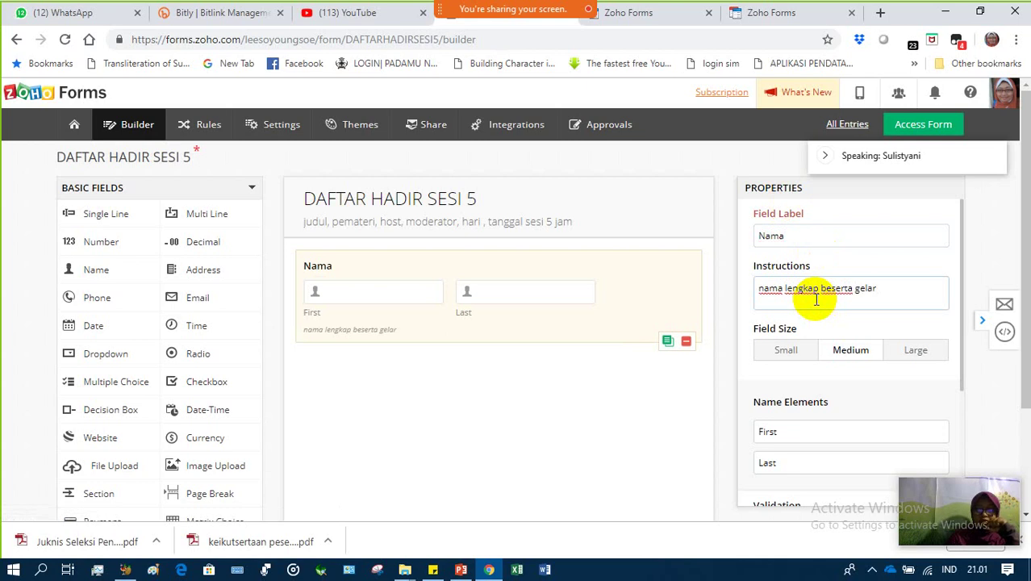
pyautogui.scroll(-1, 810, 385)
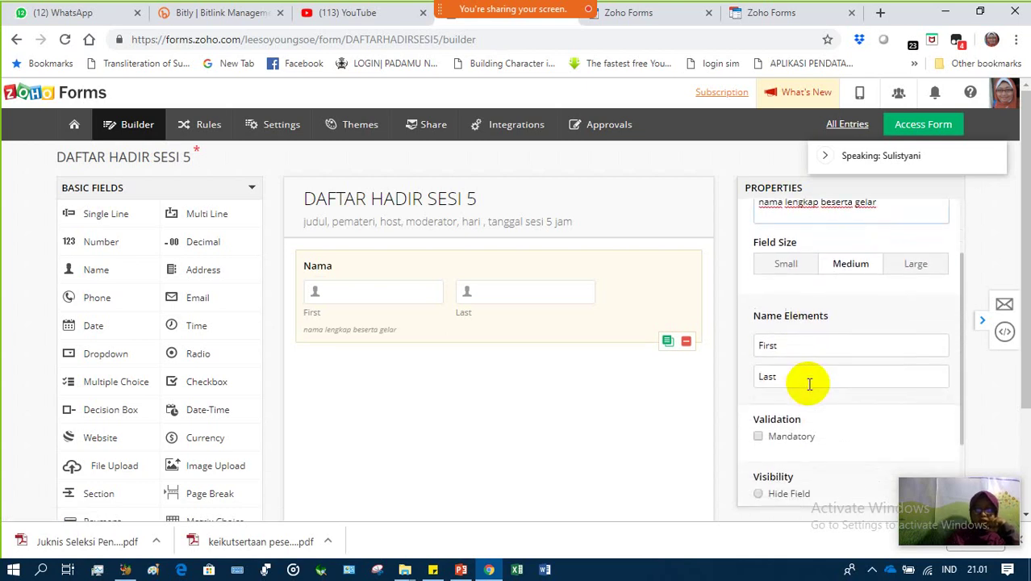
pyautogui.scroll(-1, 810, 386)
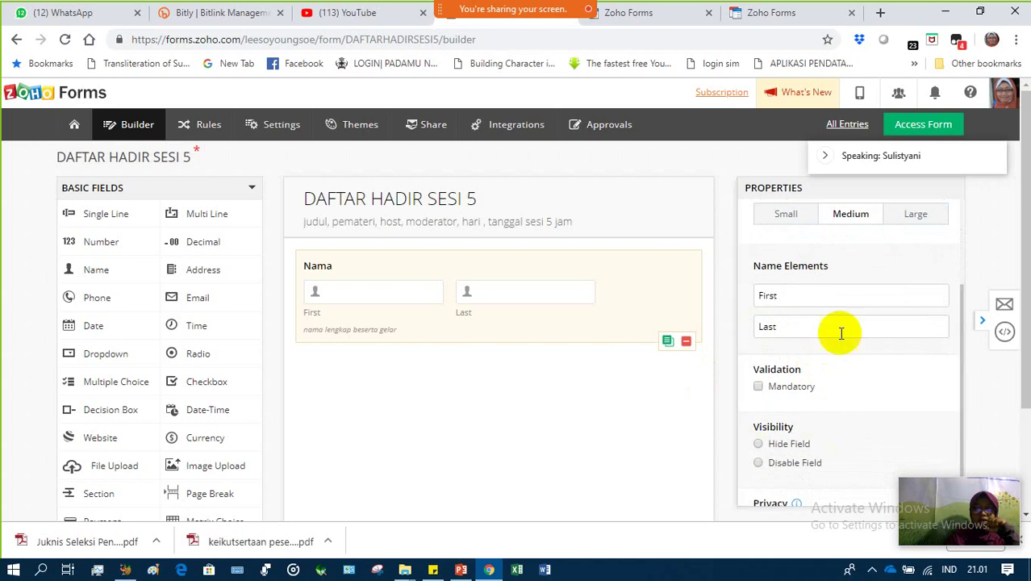
pyautogui.click(760, 386)
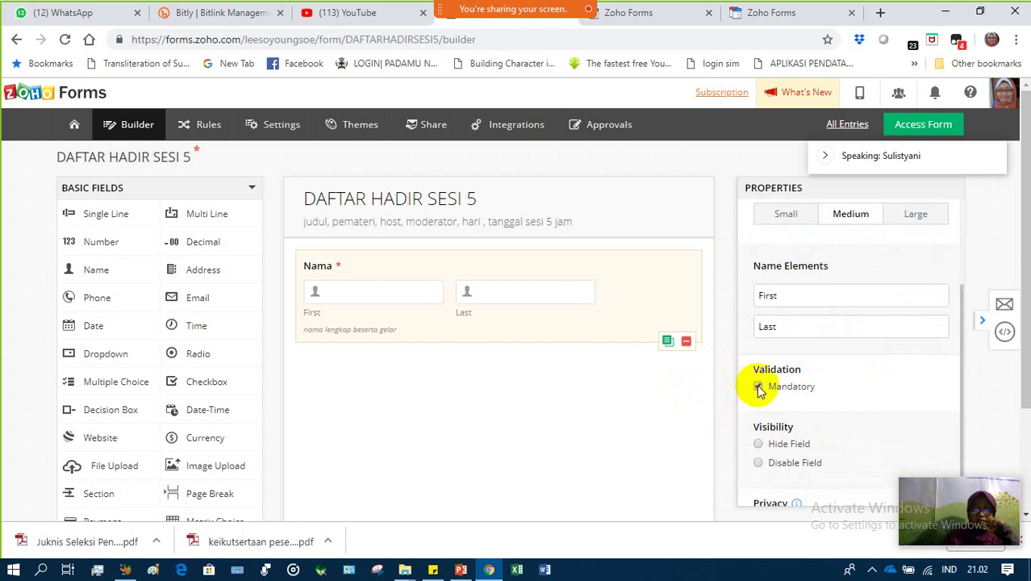
# Step: Add a Phone field below Nama and move the meeting panel up off the field's properties
pyautogui.scroll(-2, 771, 391)
pyautogui.scroll(-1, 771, 392)
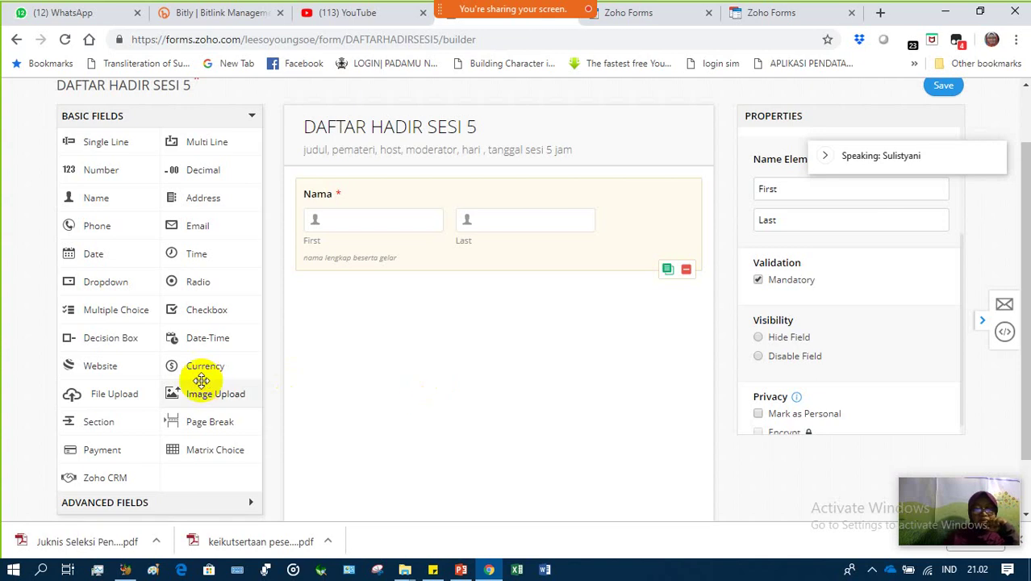
pyautogui.moveTo(95, 229); pyautogui.dragTo(367, 276)
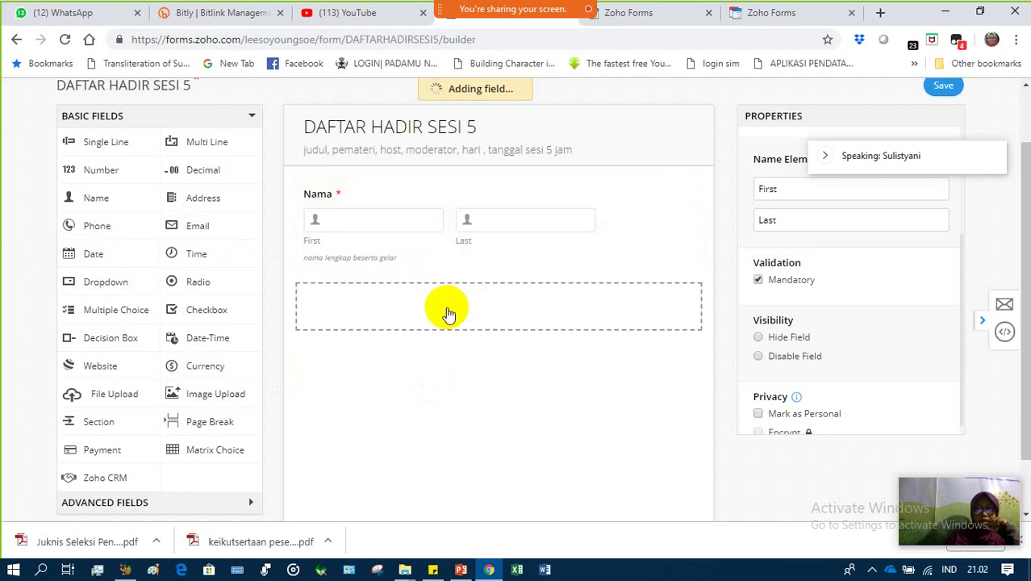
pyautogui.click(847, 152)
pyautogui.moveTo(848, 151); pyautogui.dragTo(847, 92)
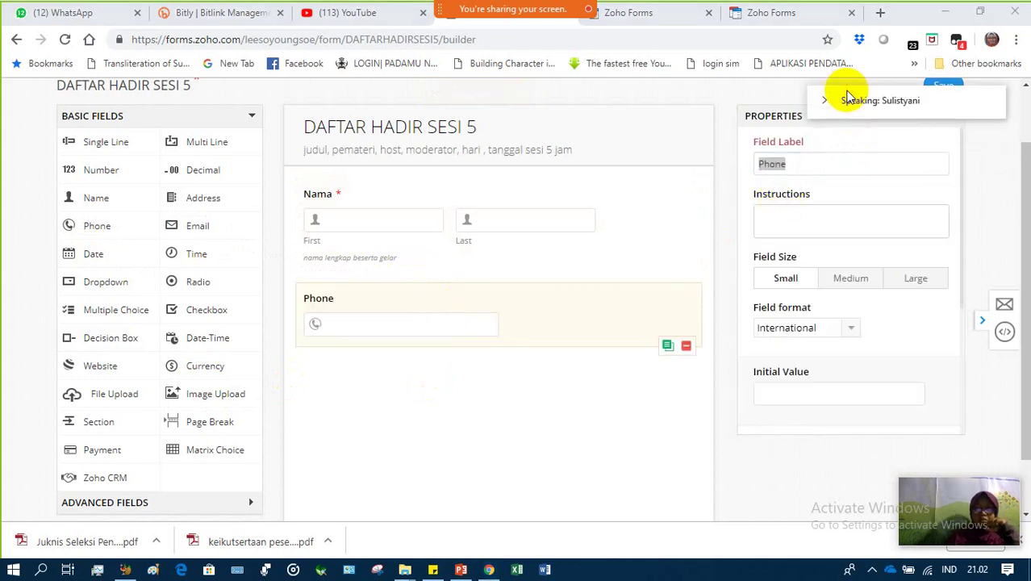
# Step: Relabel the Phone field Nomor WA and collapse the meeting video panel covering its properties
pyautogui.click(792, 168)
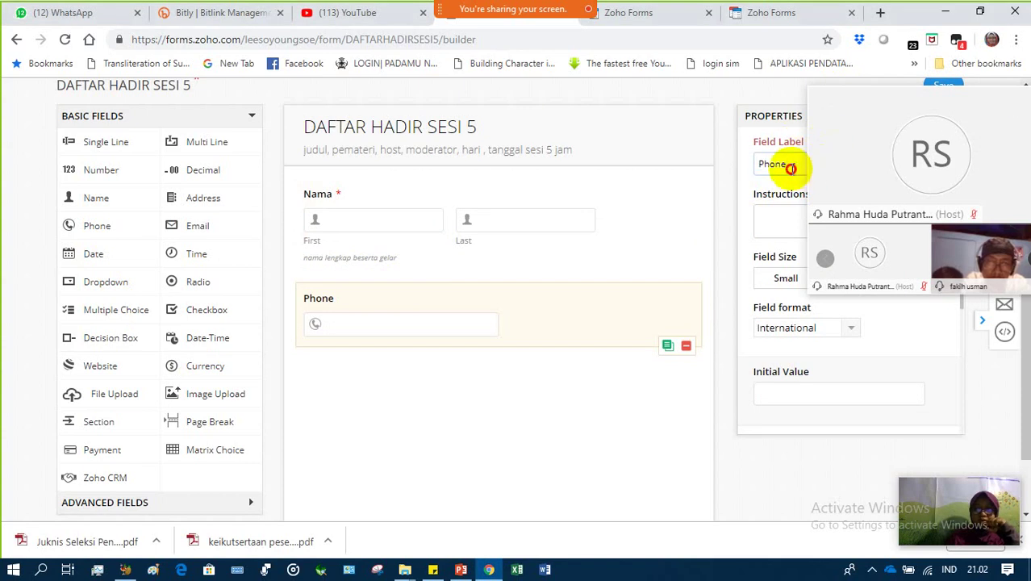
pyautogui.moveTo(792, 168); pyautogui.dragTo(727, 161)
pyautogui.write('N')
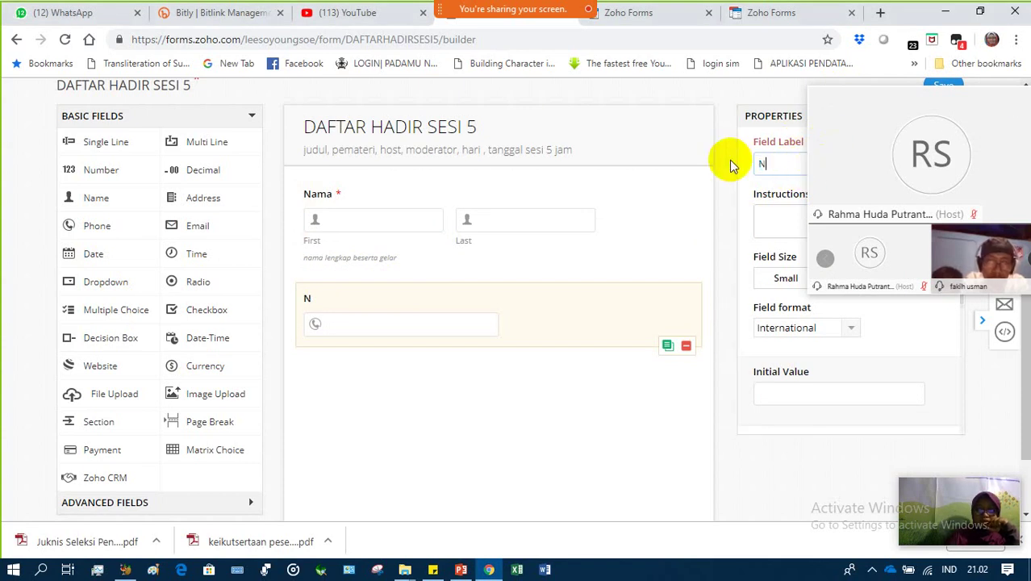
pyautogui.write('omor ')
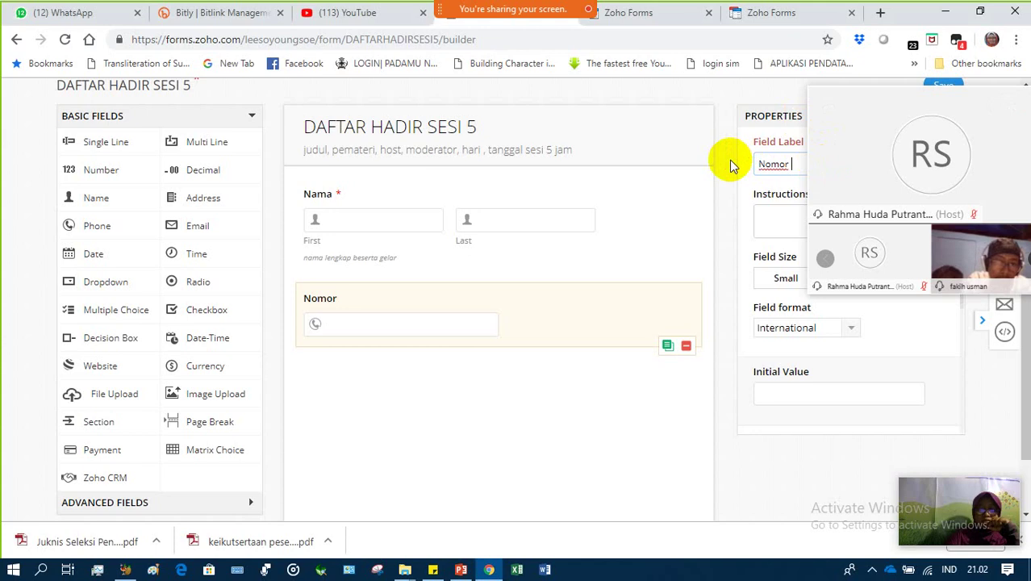
pyautogui.write('WA')
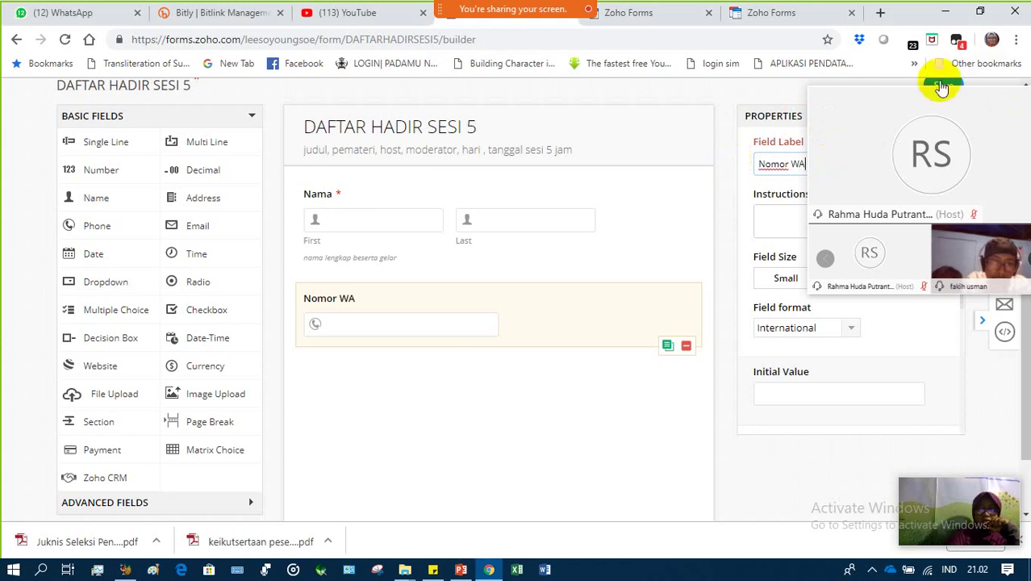
pyautogui.click(830, 105)
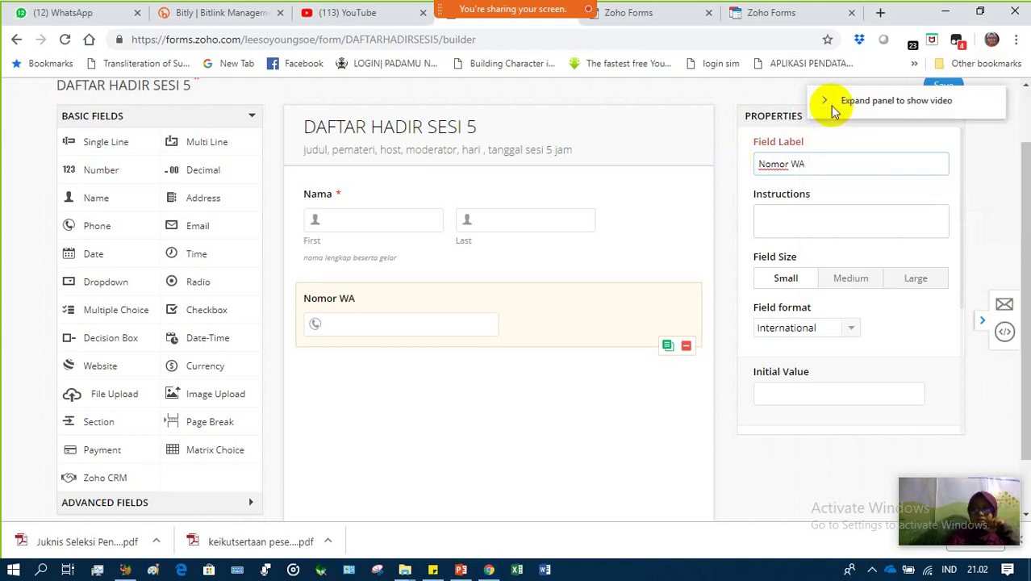
# Step: Add a Multiple Choice field below Nomor WA and label it Pekerjaan
pyautogui.click(815, 229)
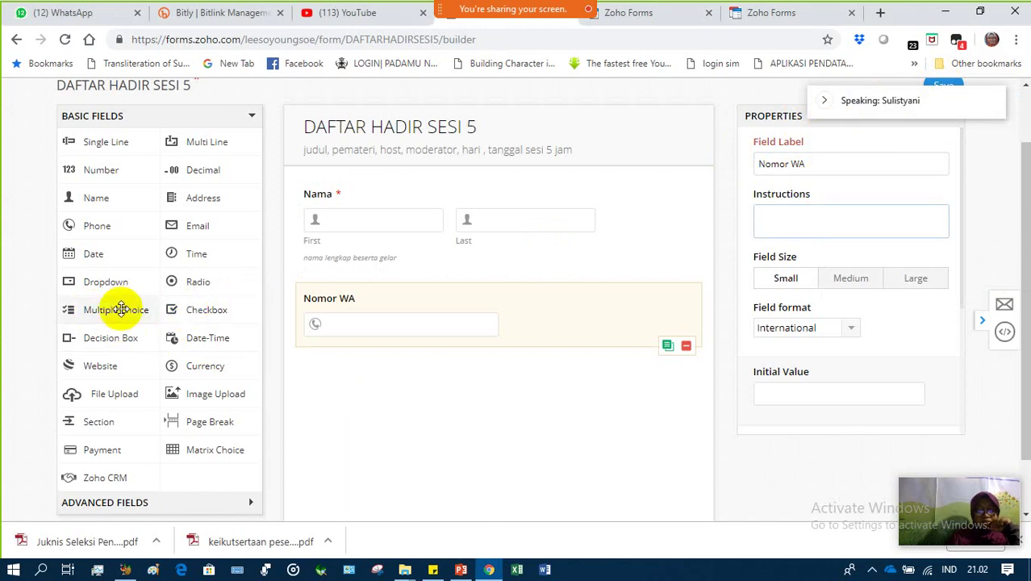
pyautogui.moveTo(120, 310); pyautogui.dragTo(360, 397)
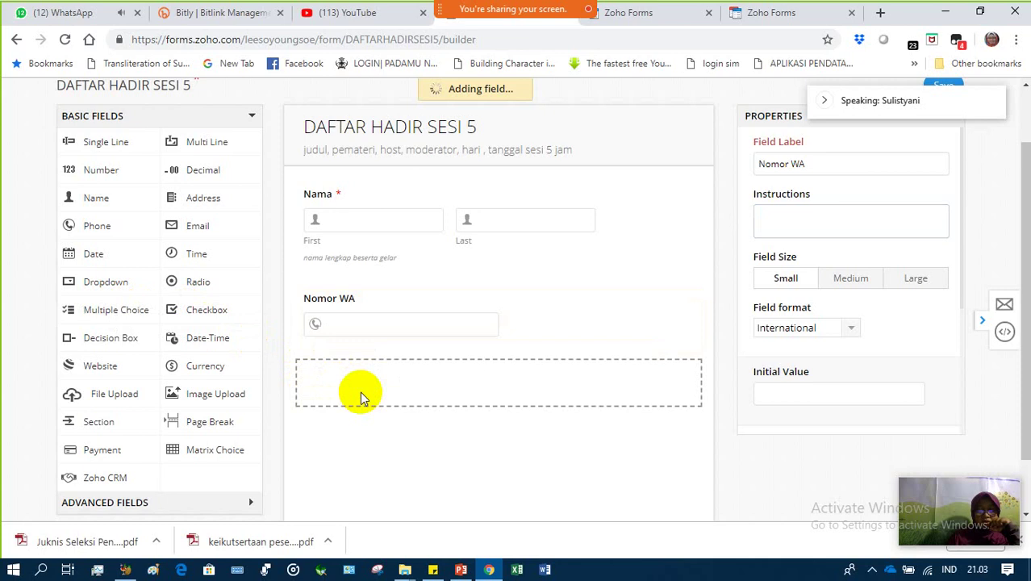
pyautogui.scroll(-1, 359, 391)
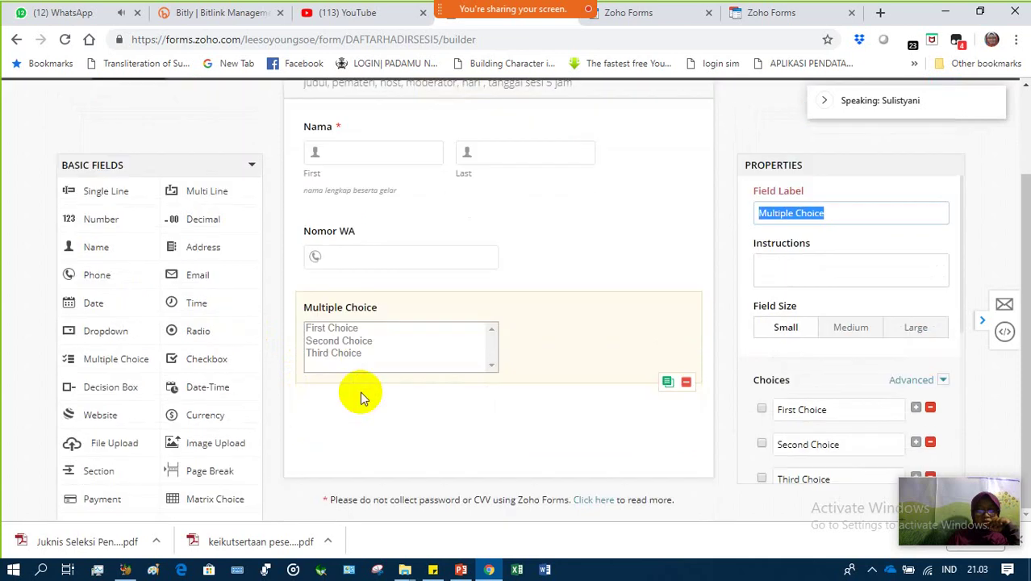
pyautogui.scroll(2, 360, 392)
pyautogui.scroll(-1, 355, 402)
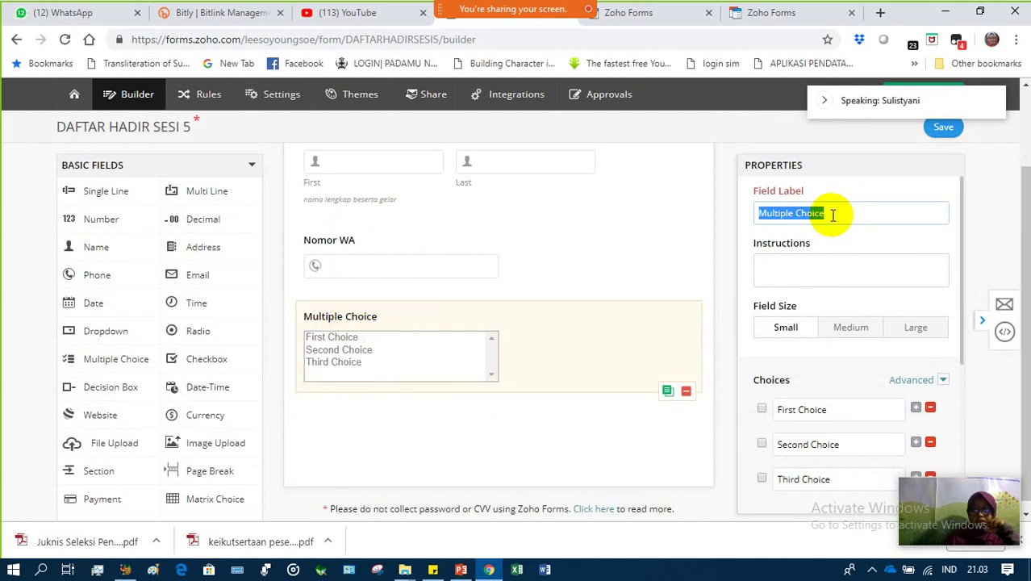
pyautogui.write('Pe')
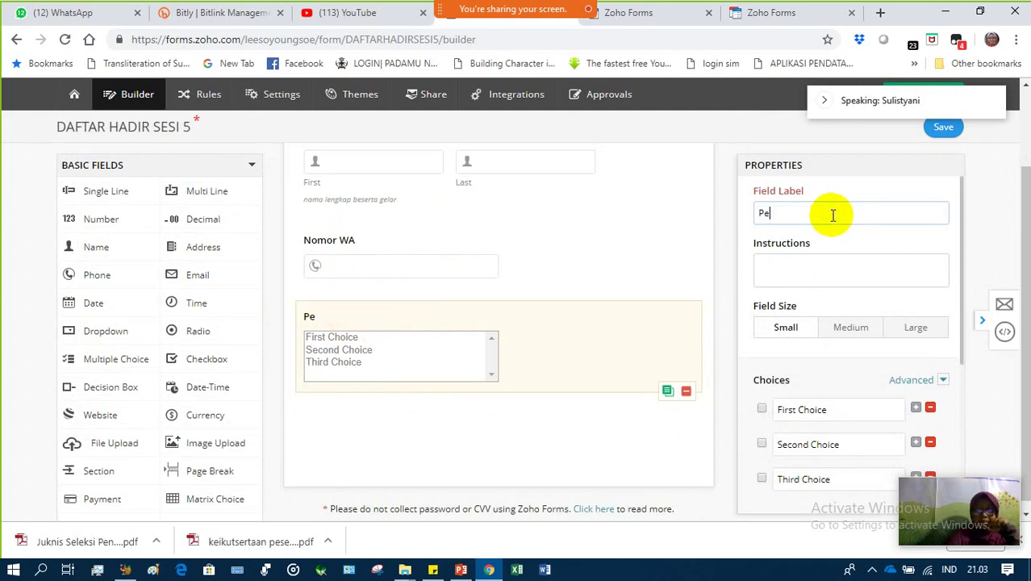
pyautogui.write('kerjaan')
pyautogui.click(787, 273)
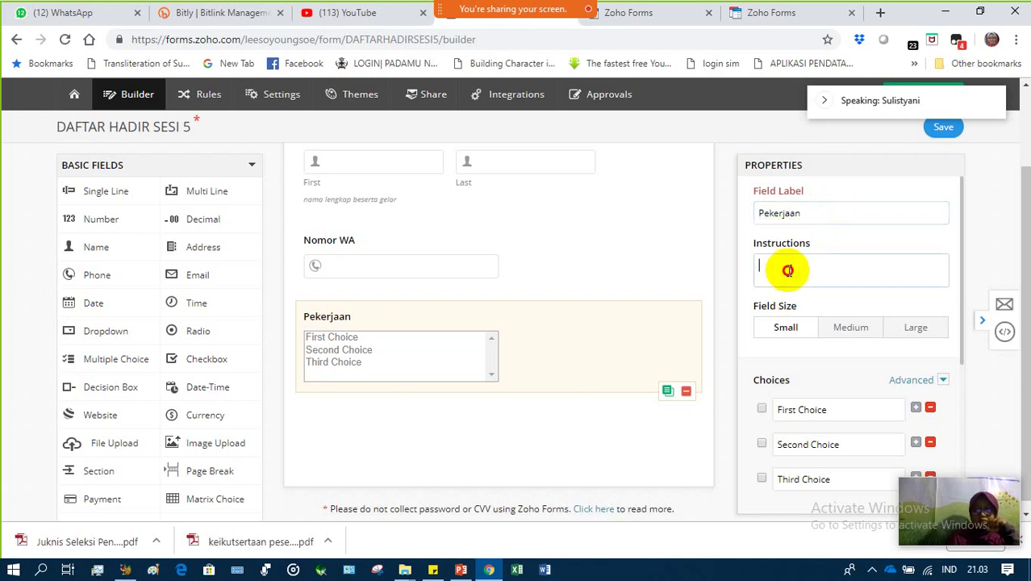
# Step: Replace the three default choices of the Pekerjaan field with Guru, Pelajar and Siswa
pyautogui.click(828, 413)
pyautogui.moveTo(828, 414); pyautogui.dragTo(753, 420)
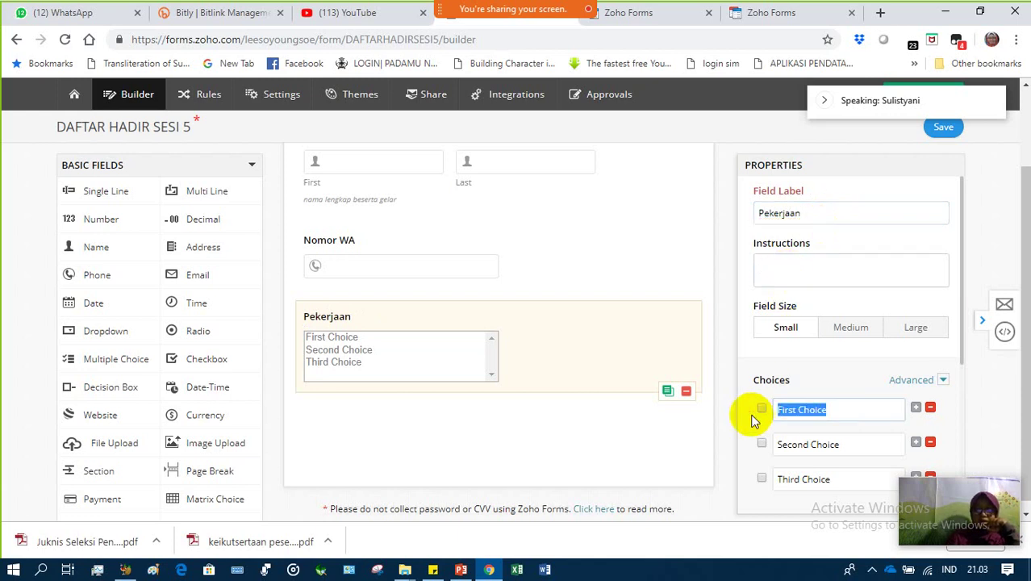
pyautogui.write('Guru')
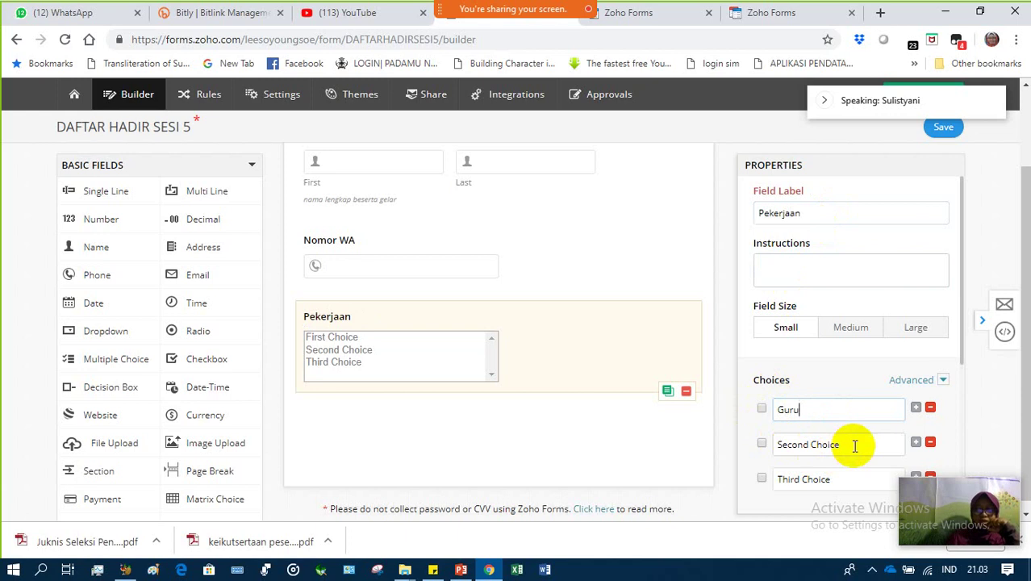
pyautogui.moveTo(847, 445); pyautogui.dragTo(767, 450)
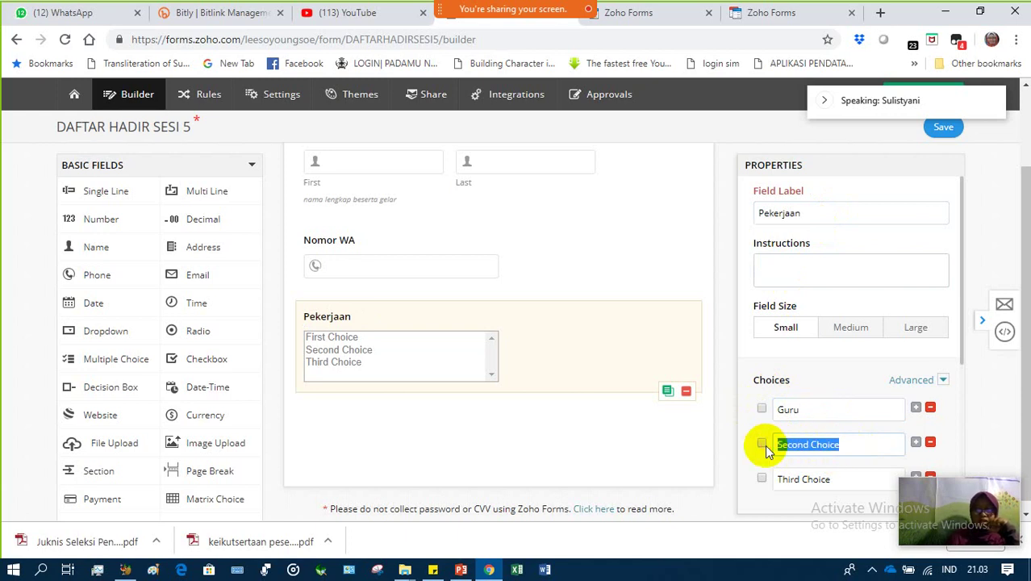
pyautogui.write('Pelajar')
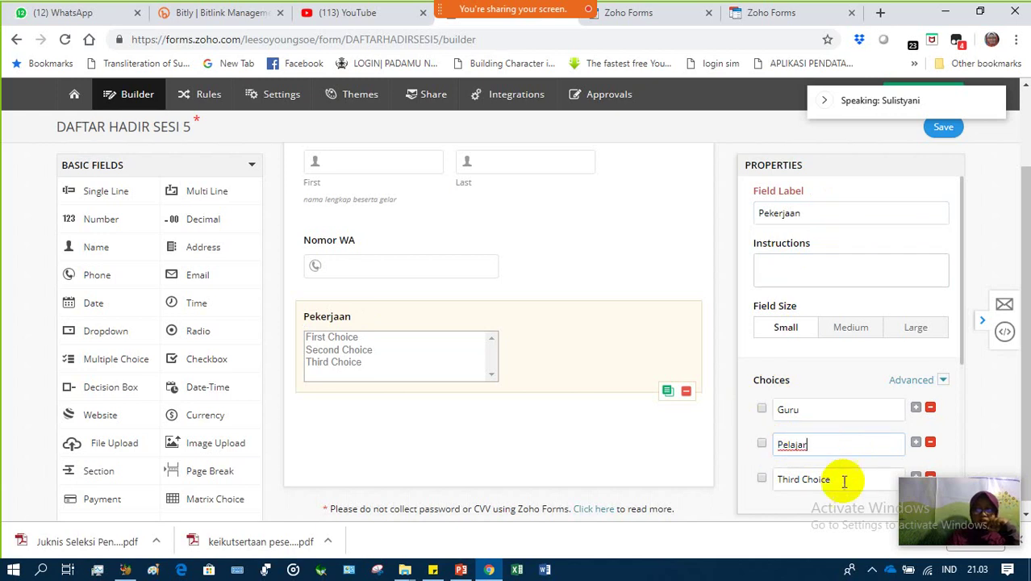
pyautogui.moveTo(842, 478); pyautogui.dragTo(765, 487)
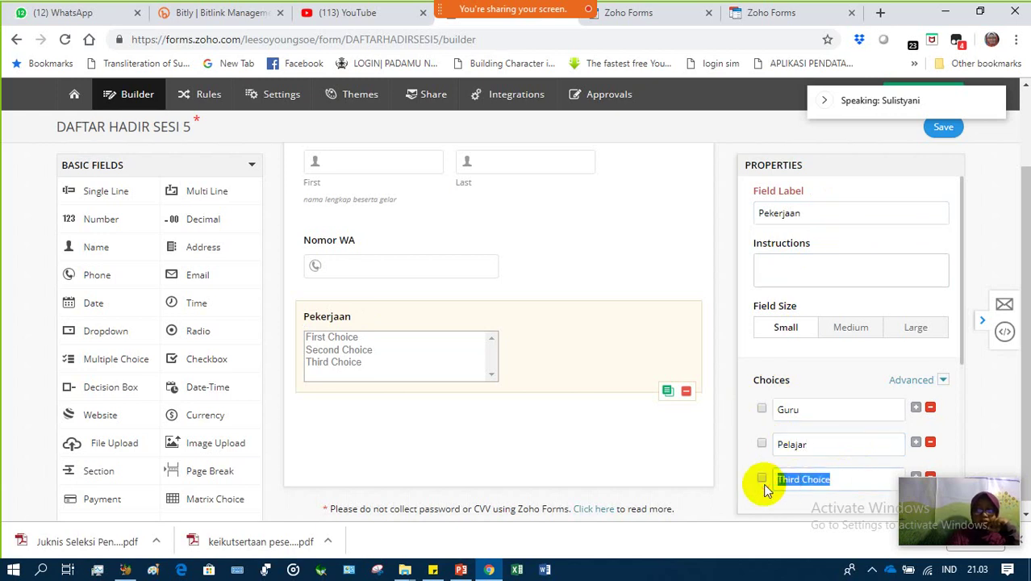
pyautogui.write('Sis')
pyautogui.write('wa')
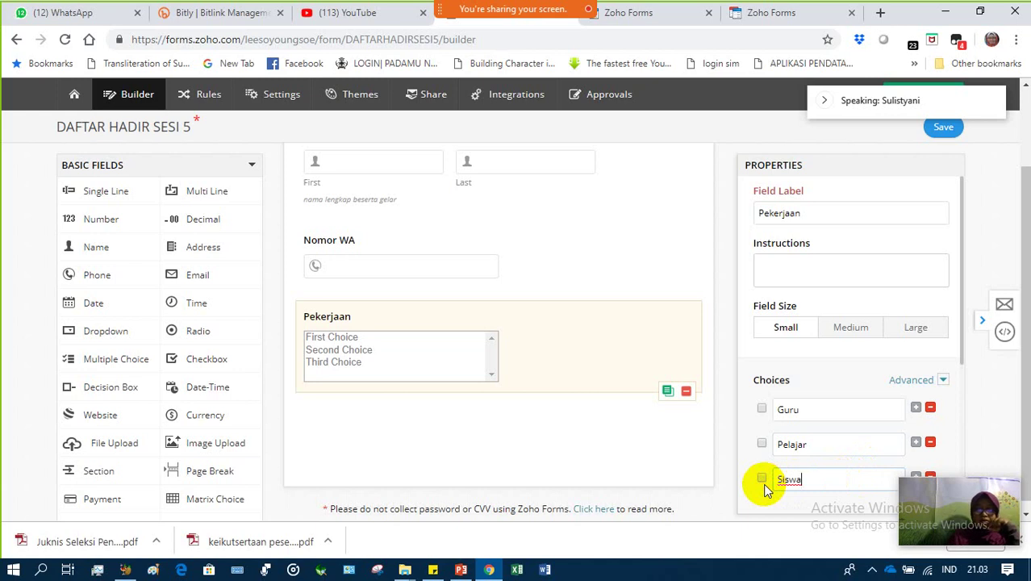
pyautogui.click(723, 457)
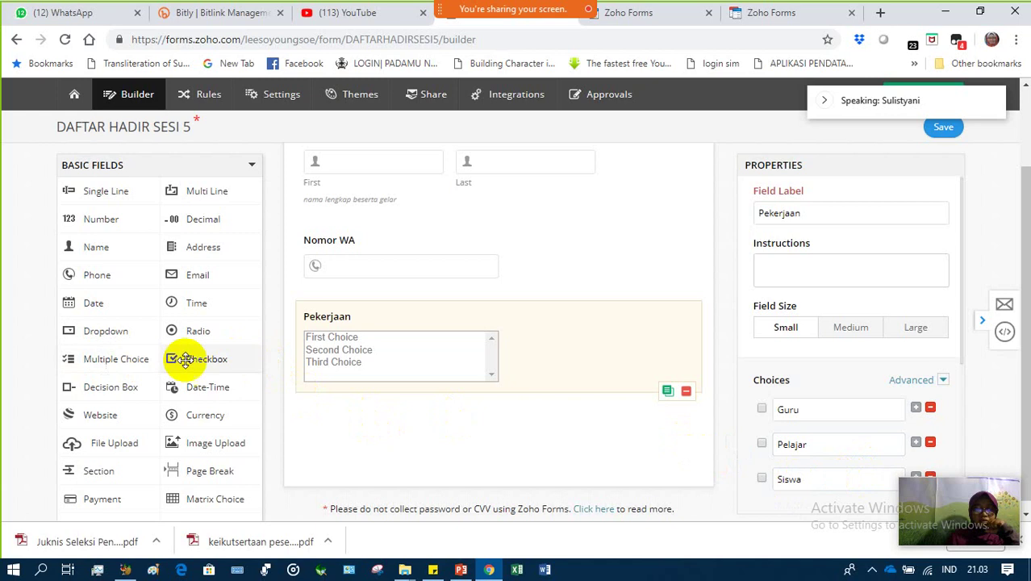
# Step: Add a Checkbox field below Pekerjaan and label it Peran
pyautogui.moveTo(198, 360); pyautogui.dragTo(407, 428)
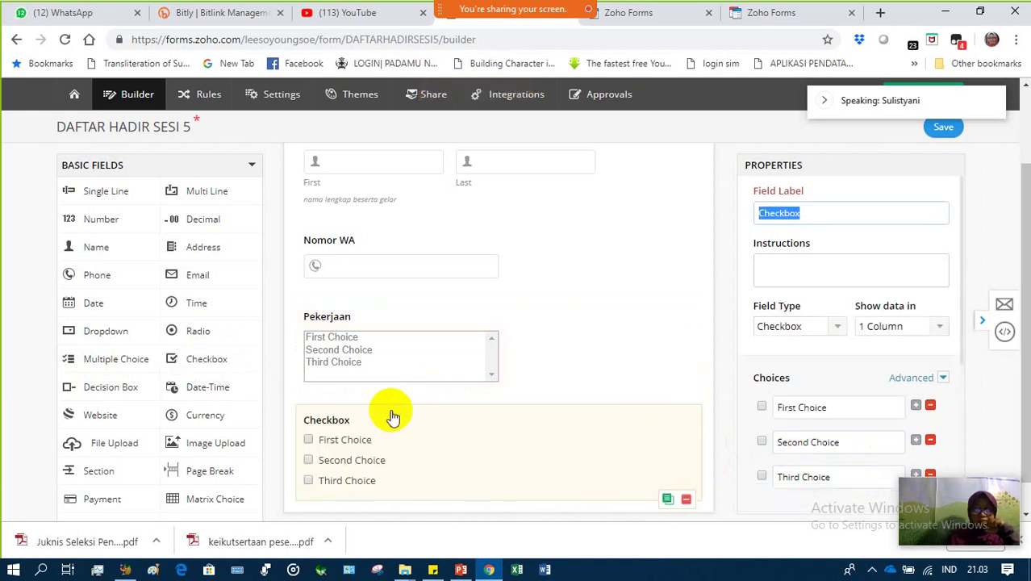
pyautogui.scroll(-1, 445, 380)
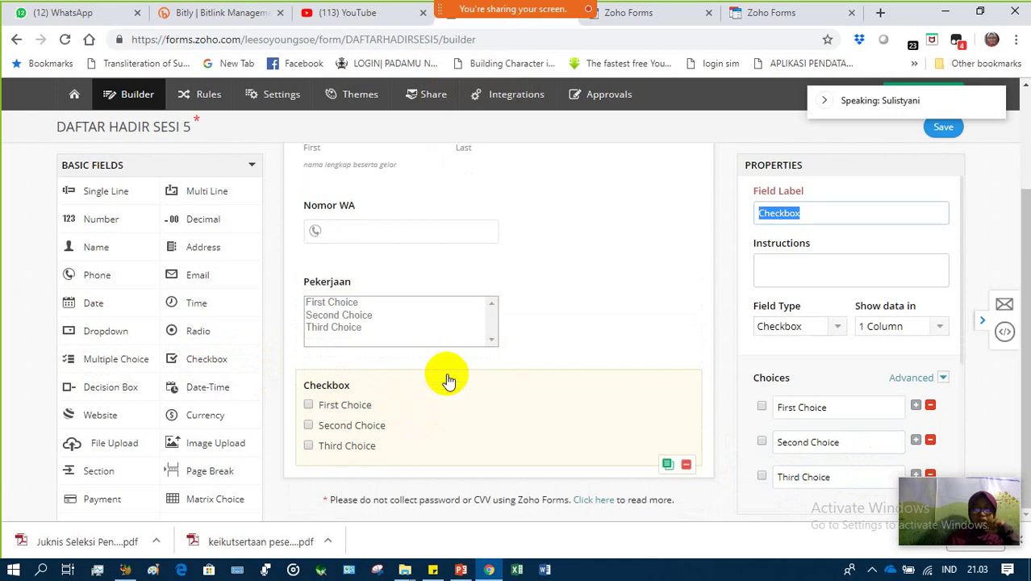
pyautogui.scroll(2, 449, 381)
pyautogui.scroll(-2, 448, 381)
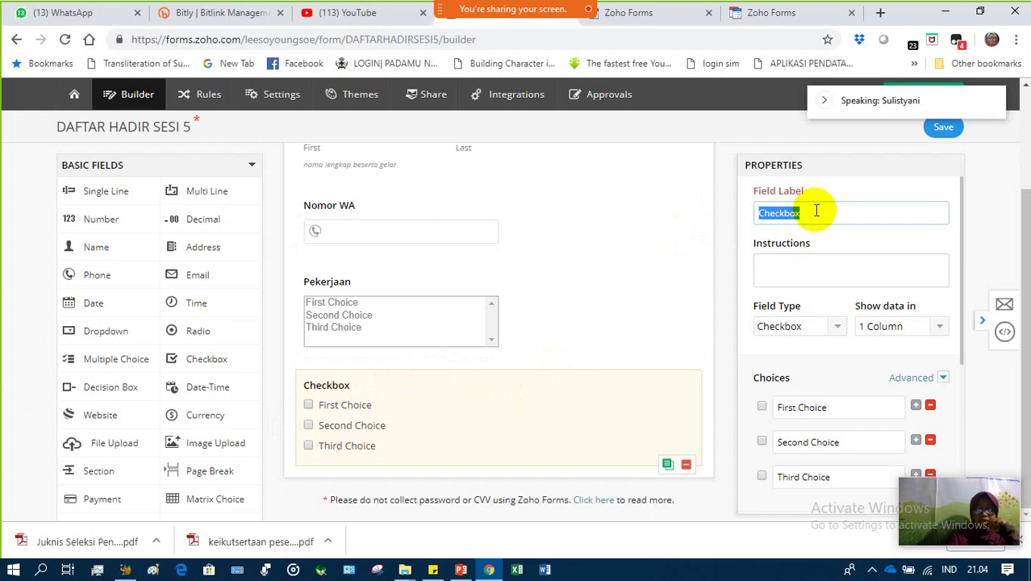
pyautogui.write('Peran')
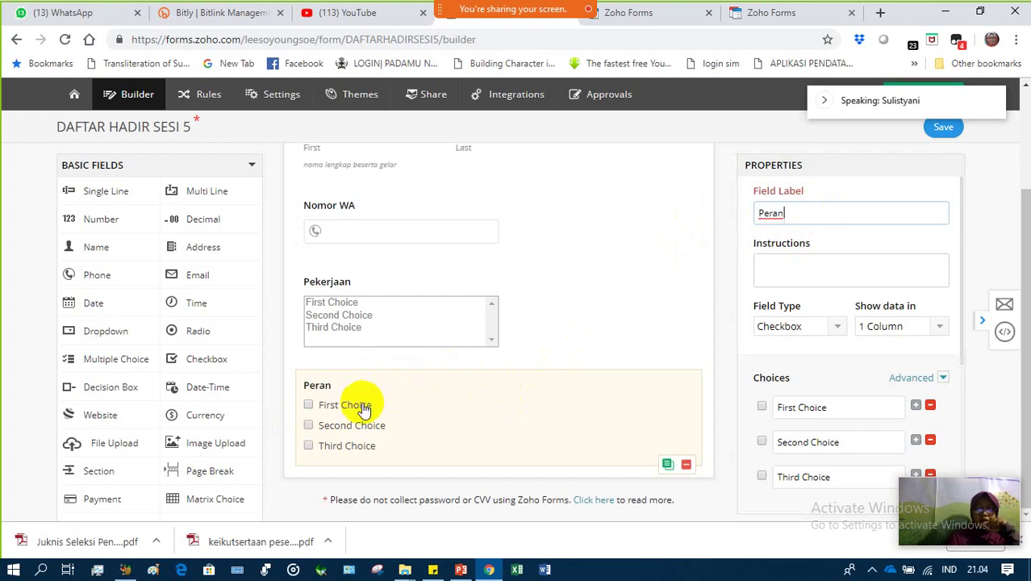
# Step: Replace the Peran field's default choices with Pemateri, Peserta and Moderator, and add a fourth choice, Host
pyautogui.moveTo(837, 408); pyautogui.dragTo(742, 410)
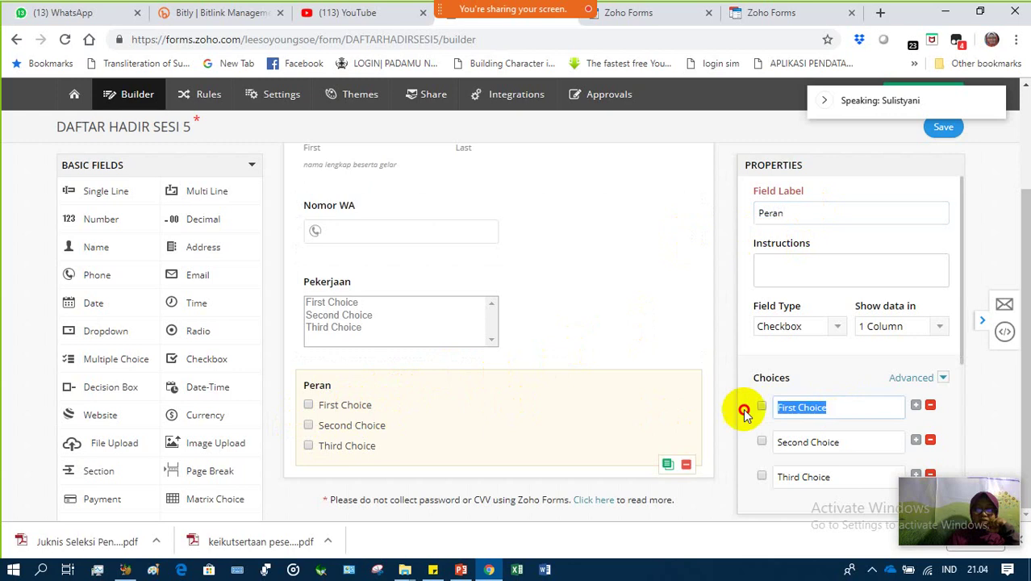
pyautogui.write('Pe')
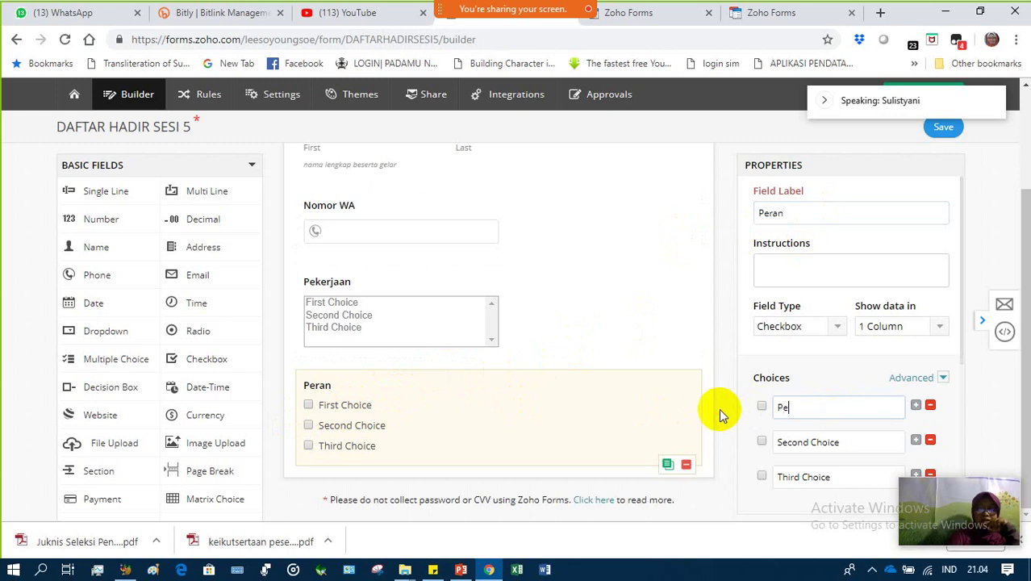
pyautogui.write('materi')
pyautogui.moveTo(844, 441); pyautogui.dragTo(767, 441)
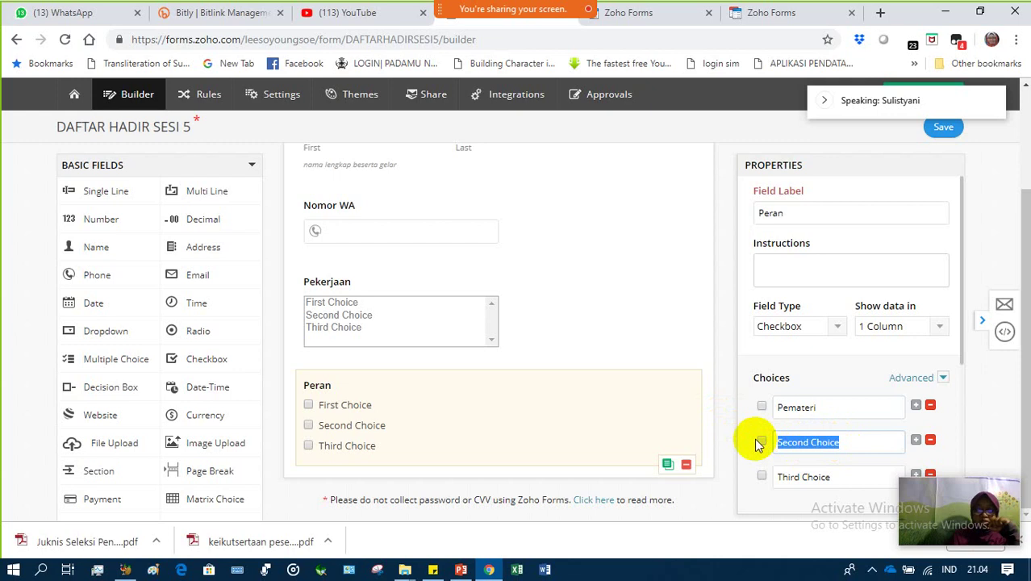
pyautogui.write('Peser')
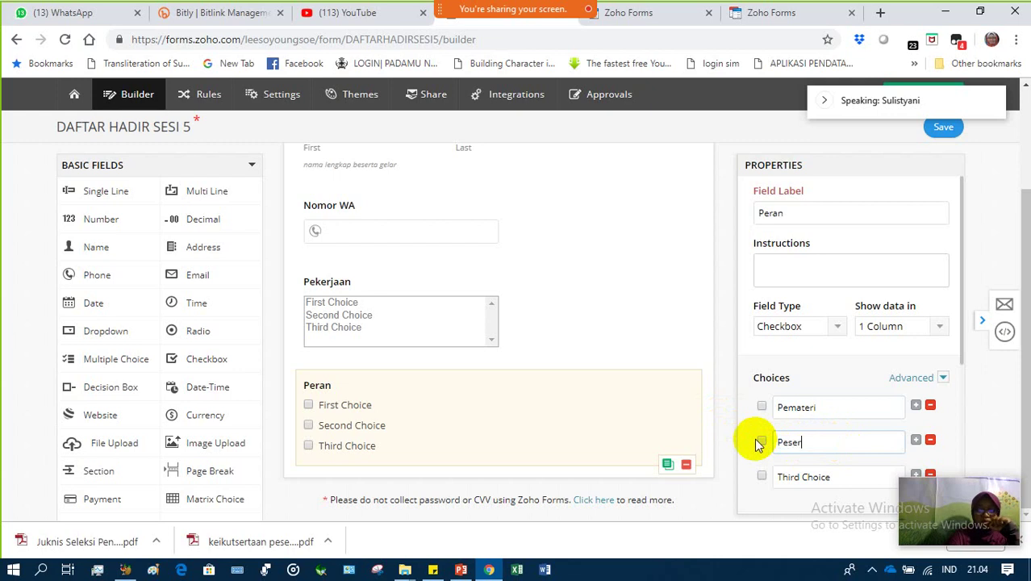
pyautogui.write('ta')
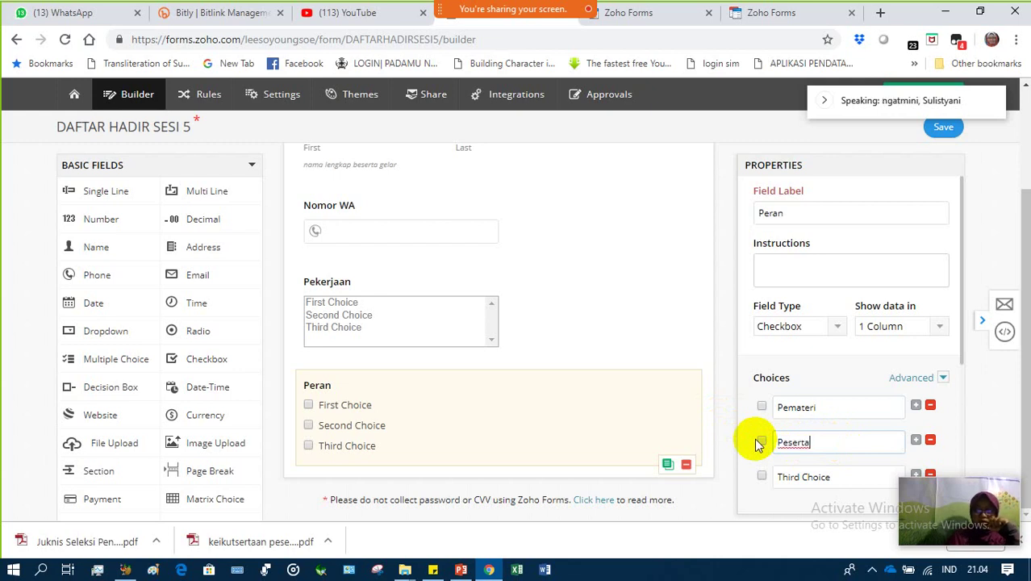
pyautogui.moveTo(839, 477); pyautogui.dragTo(767, 478)
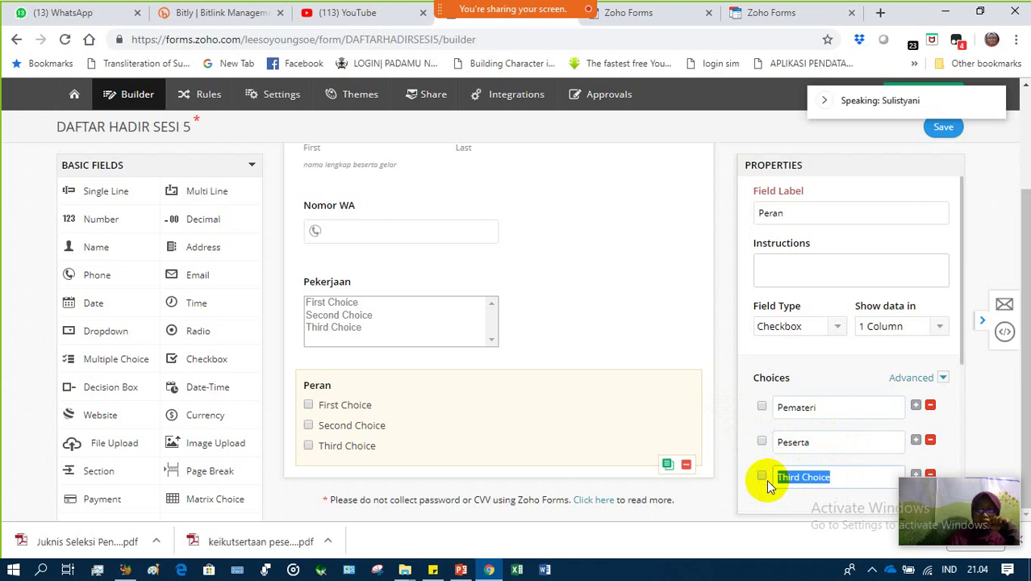
pyautogui.write('Mo')
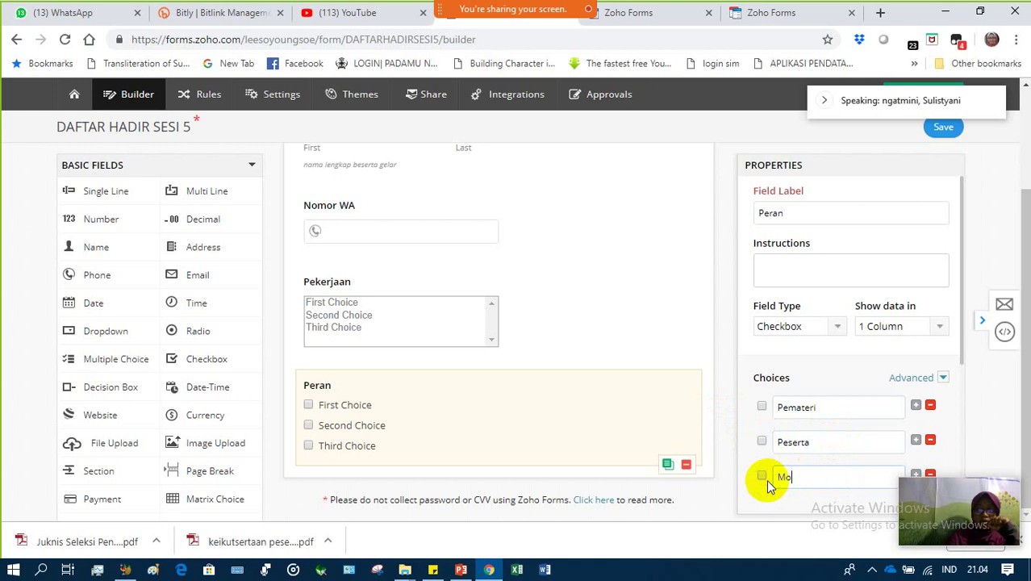
pyautogui.write('derator')
pyautogui.click(916, 475)
pyautogui.scroll(-2, 853, 468)
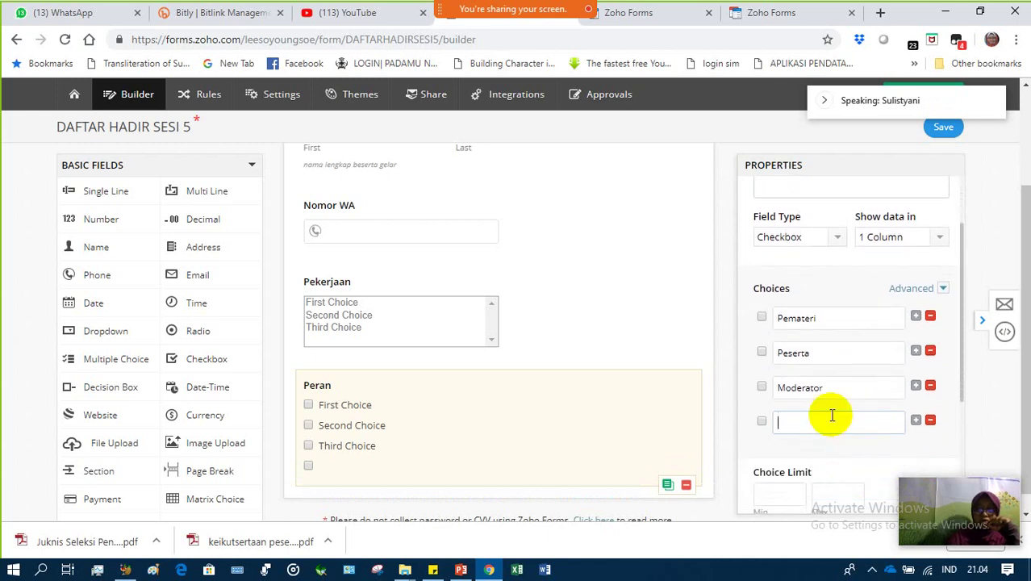
pyautogui.write('Host')
# Step: Limit the Peran field's choices to a minimum of 1 and a maximum of 1, and make the field mandatory
pyautogui.scroll(-2, 832, 416)
pyautogui.scroll(-2, 828, 415)
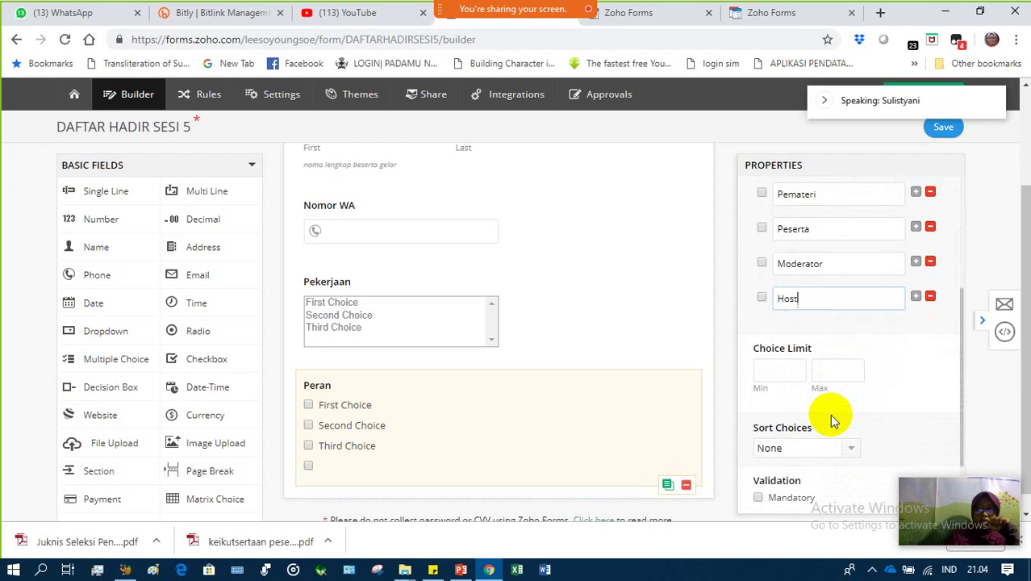
pyautogui.click(774, 292)
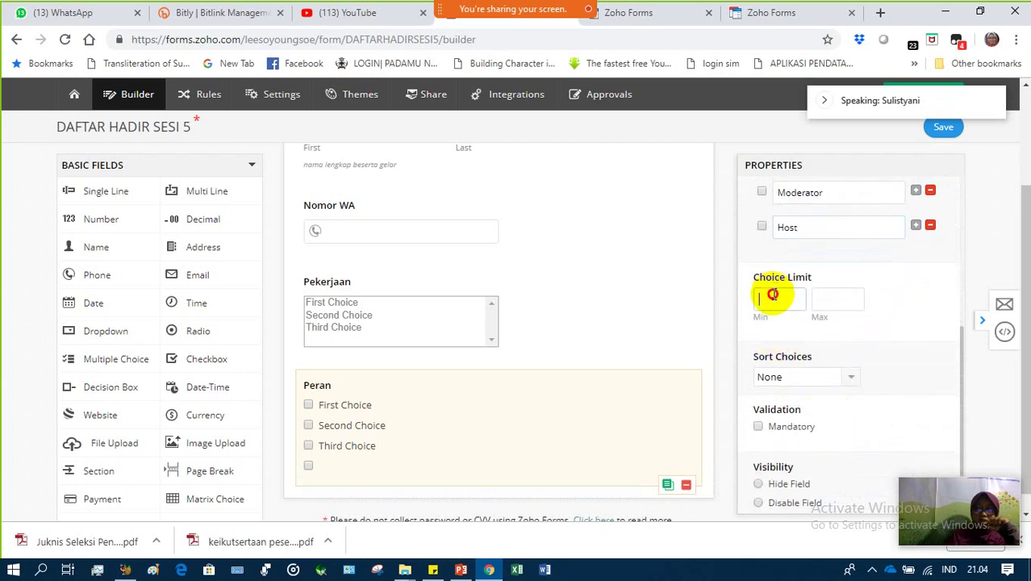
pyautogui.write('1')
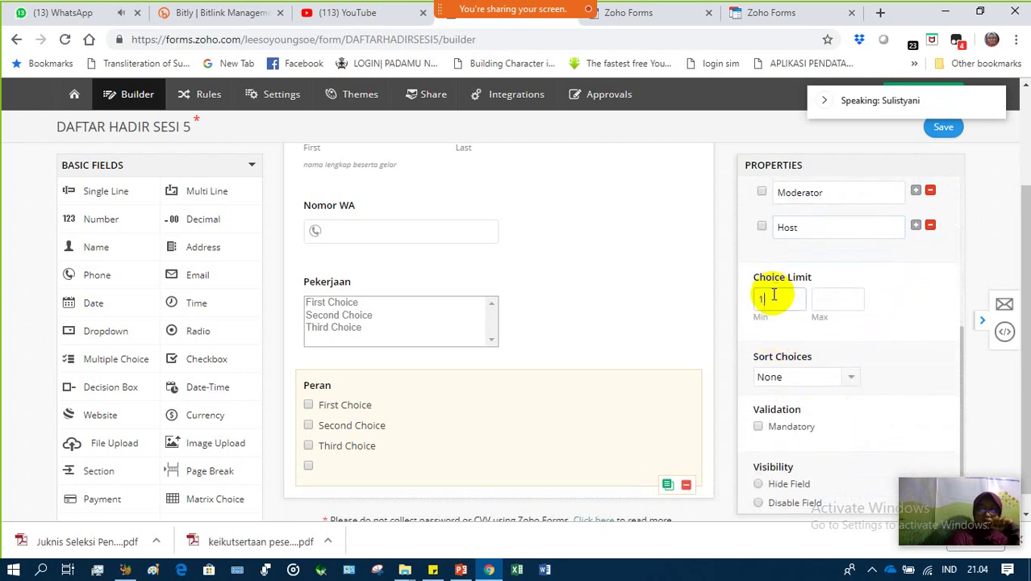
pyautogui.click(837, 297)
pyautogui.write('1')
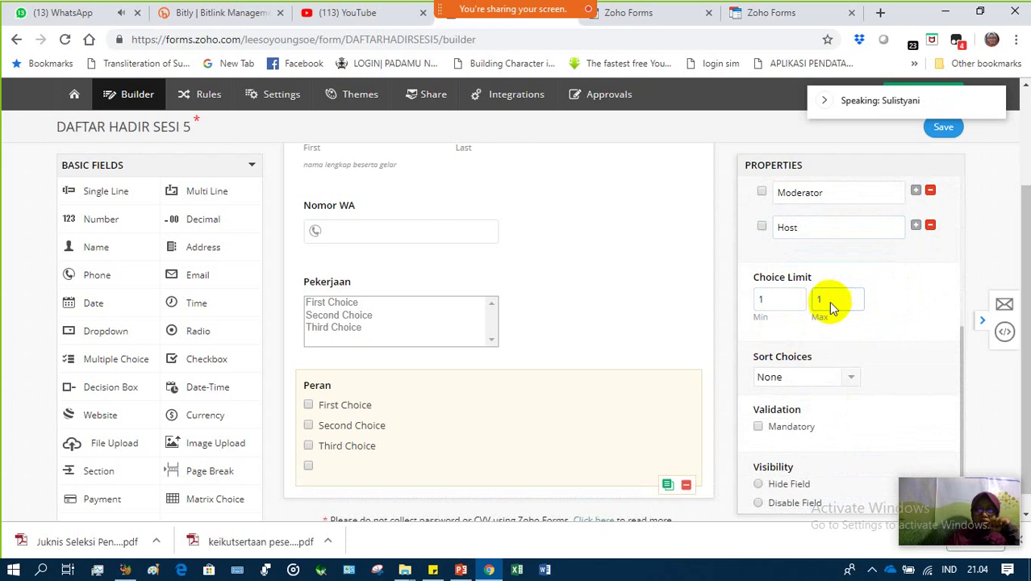
pyautogui.scroll(-1, 807, 404)
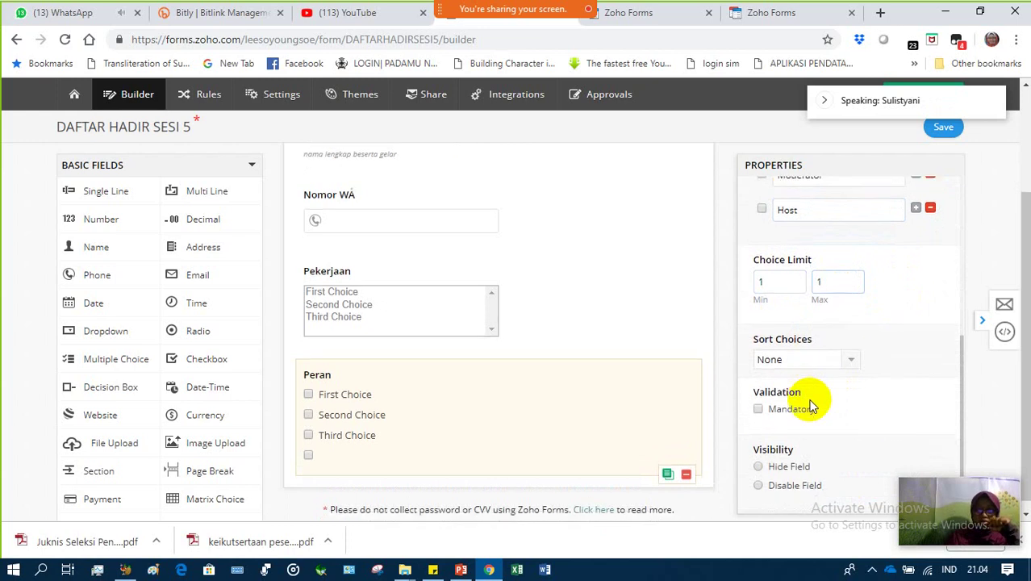
pyautogui.click(759, 412)
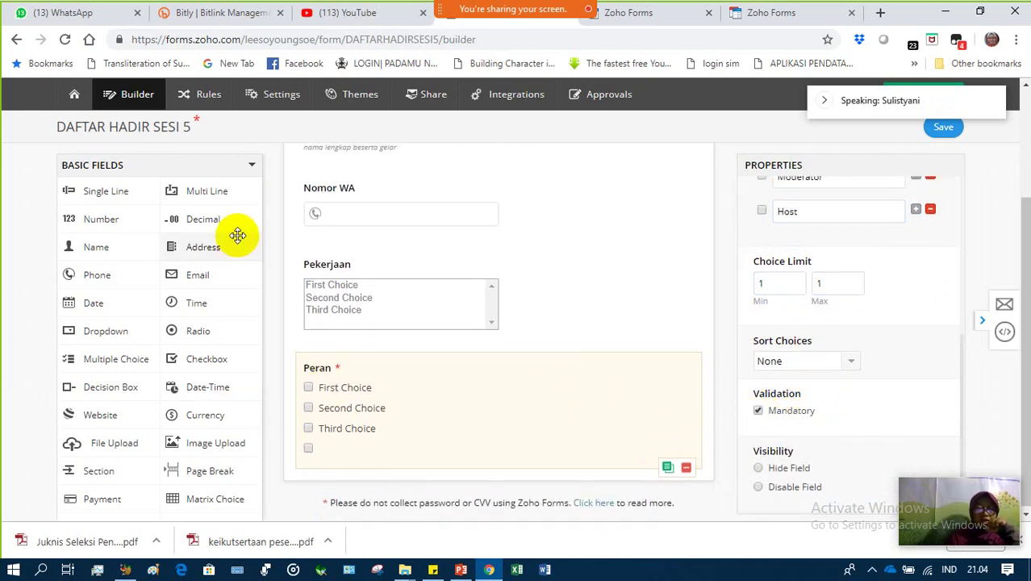
# Step: Add a Signature field from the advanced fields below Peran
pyautogui.click(250, 167)
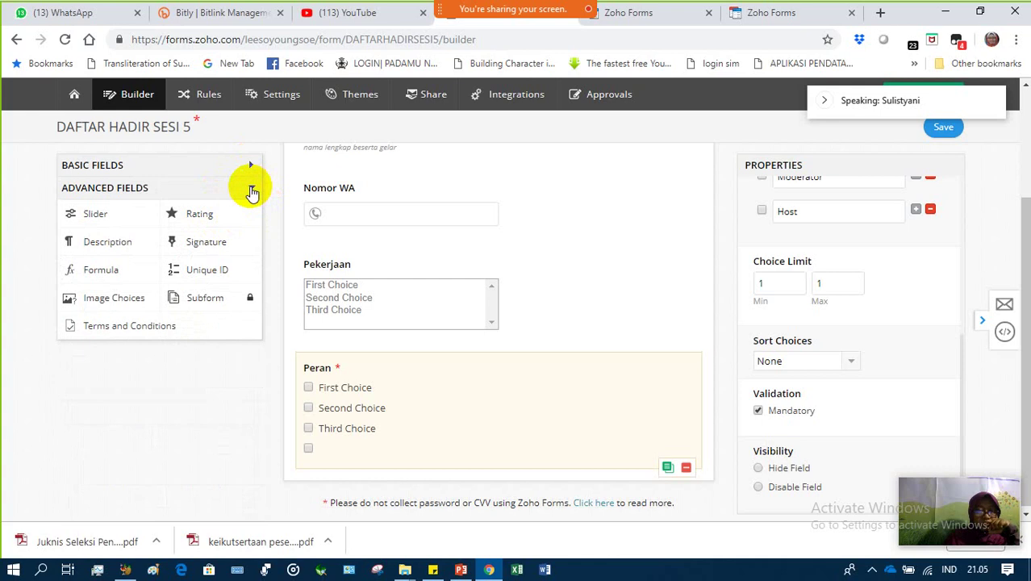
pyautogui.moveTo(203, 243)
pyautogui.mouseDown()
pyautogui.moveTo(319, 343)
pyautogui.moveTo(367, 480)
pyautogui.mouseUp()
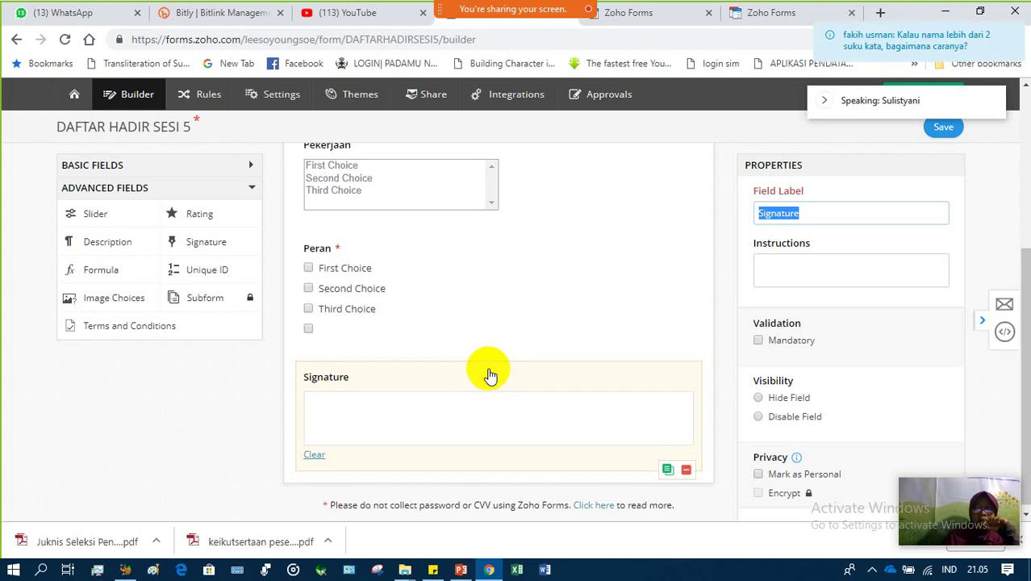
pyautogui.scroll(1, 490, 376)
pyautogui.scroll(-1, 490, 375)
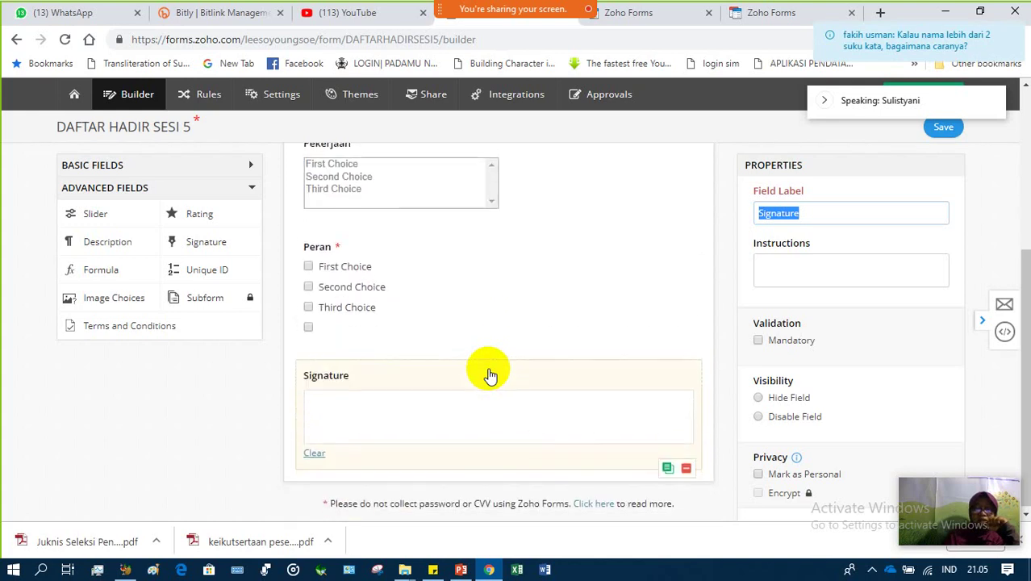
pyautogui.scroll(1, 490, 375)
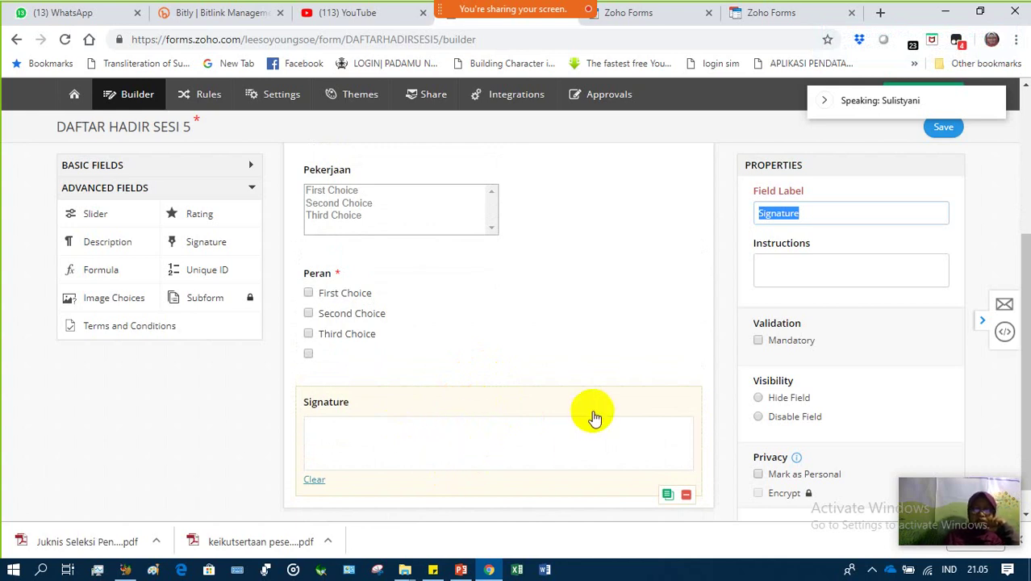
# Step: Save the attendance form and copy its public permalink from the sharing options
pyautogui.scroll(5, 593, 417)
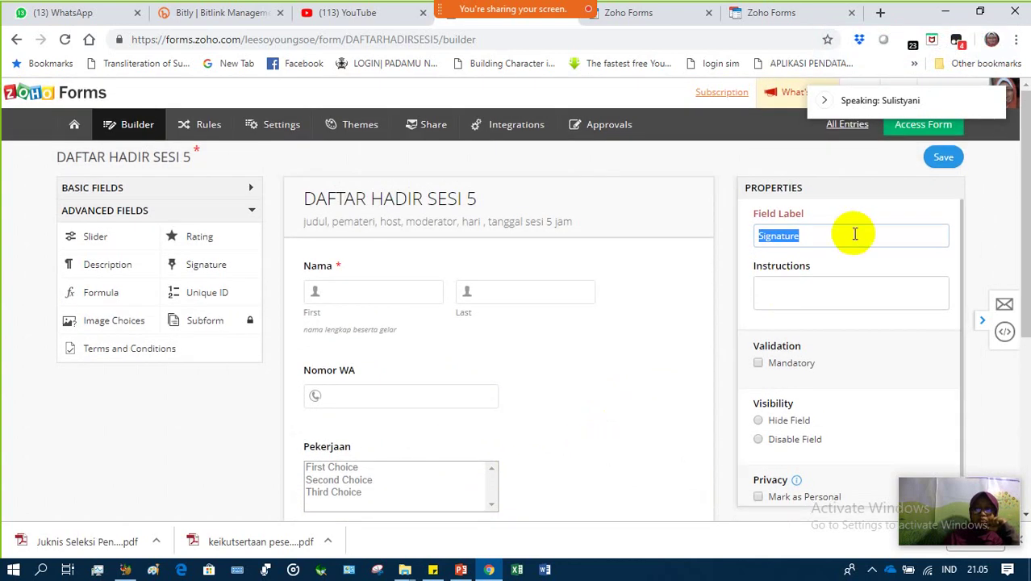
pyautogui.click(946, 159)
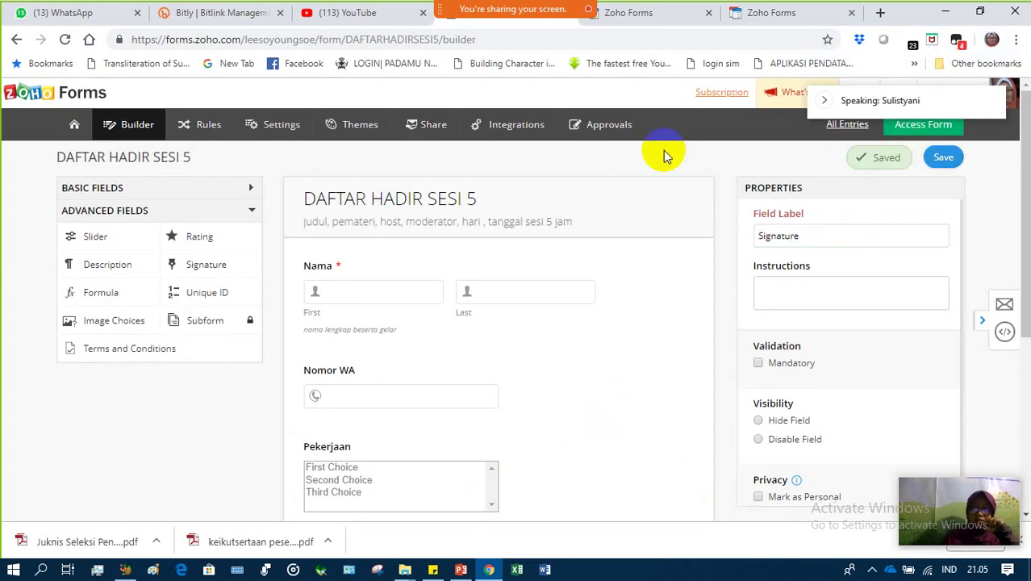
pyautogui.click(430, 126)
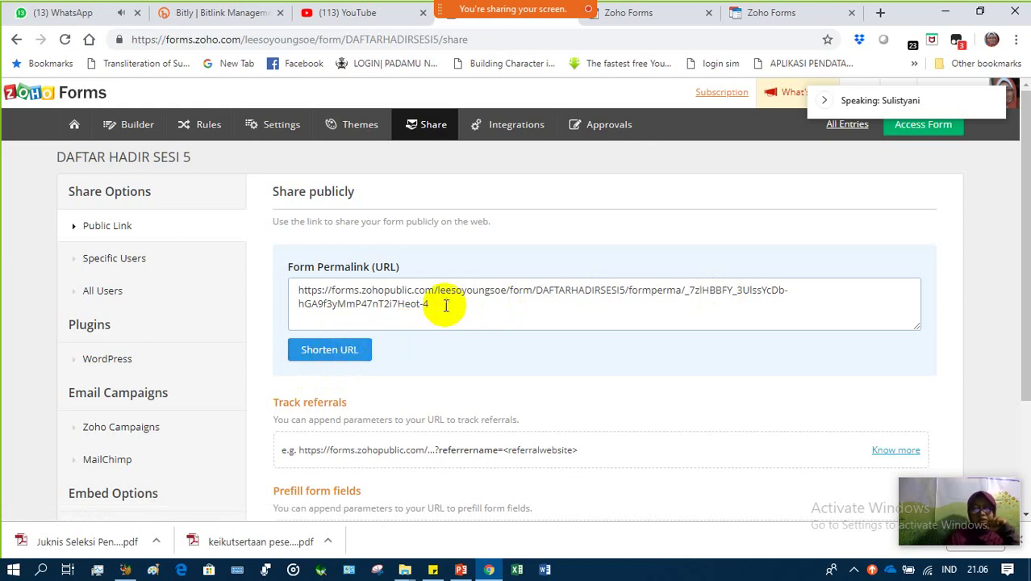
pyautogui.moveTo(439, 305); pyautogui.dragTo(295, 288)
pyautogui.hotkey('ctrl', 'c')
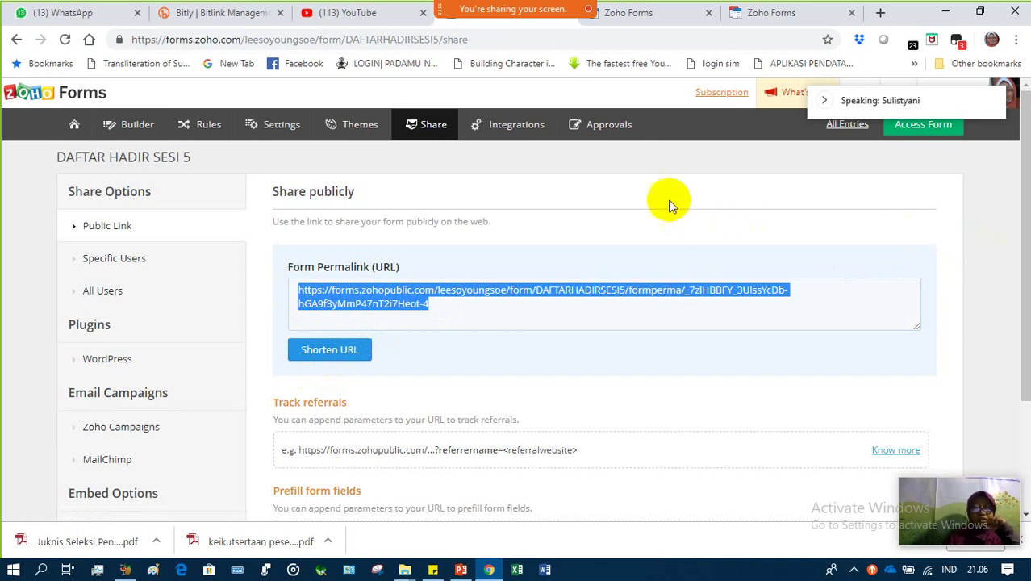
pyautogui.click(629, 184)
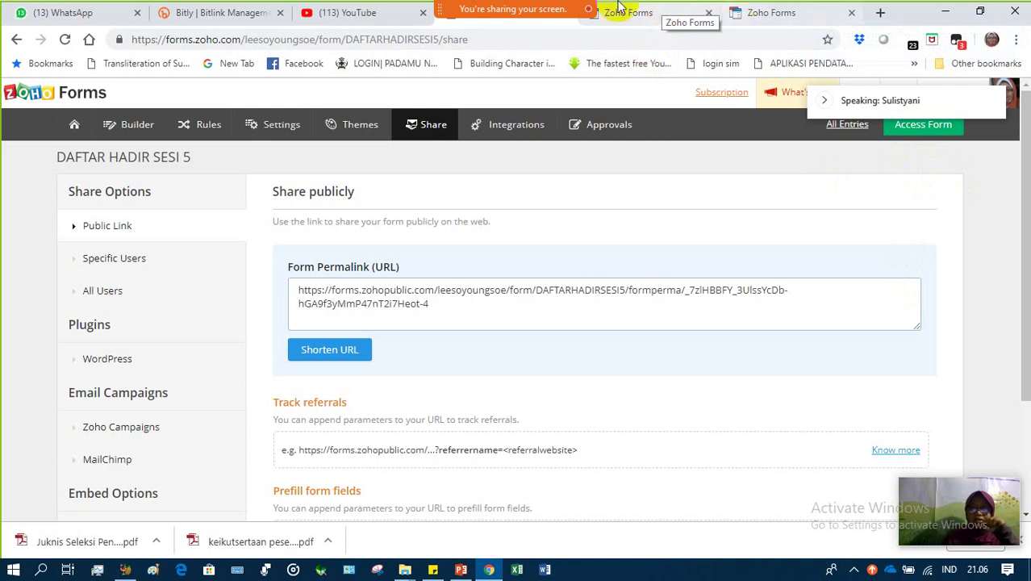
# Step: Open the meeting chat, return to the form builder and place the chat window beside the form
pyautogui.moveTo(581, 7)
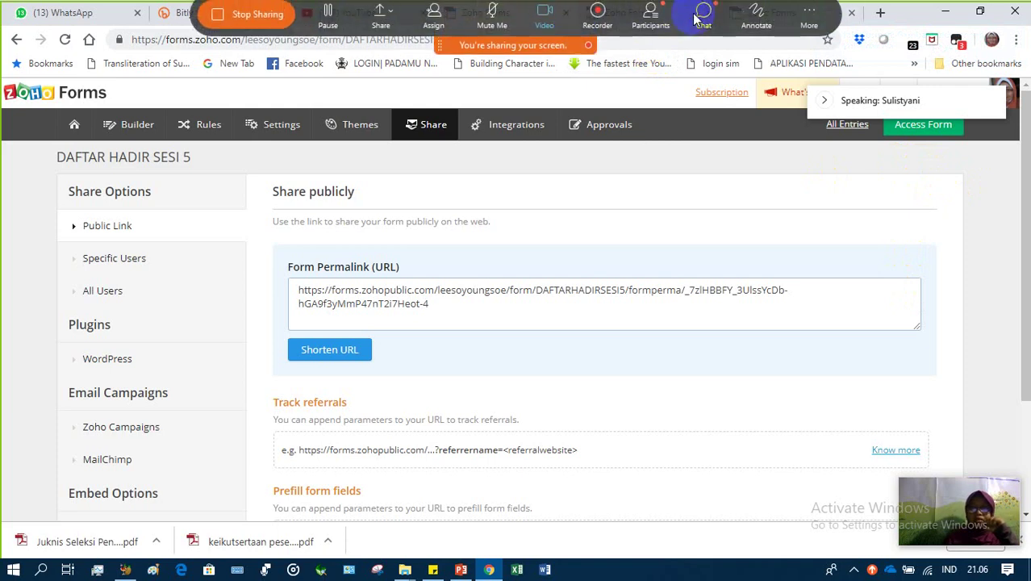
pyautogui.click(704, 24)
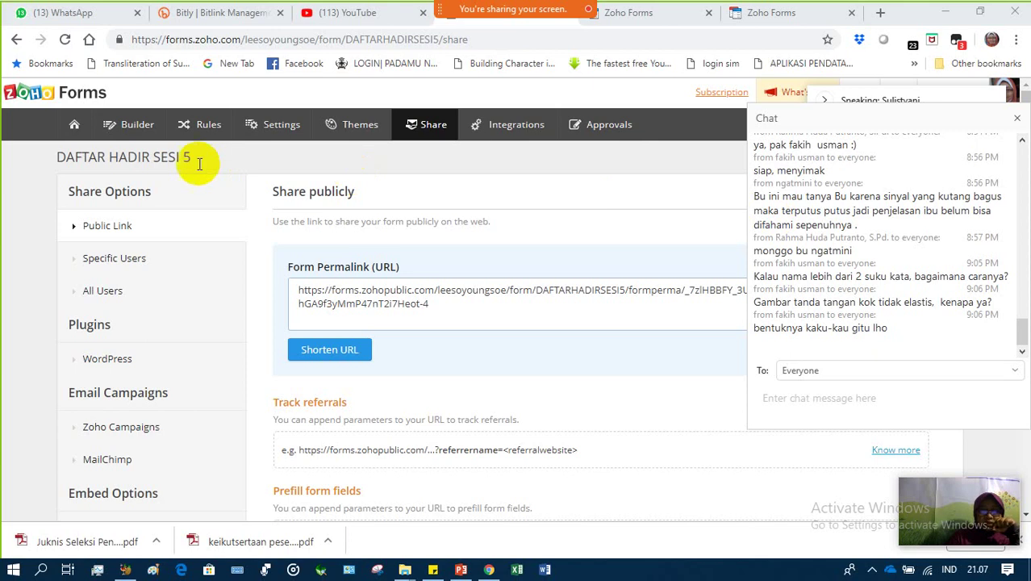
pyautogui.click(17, 41)
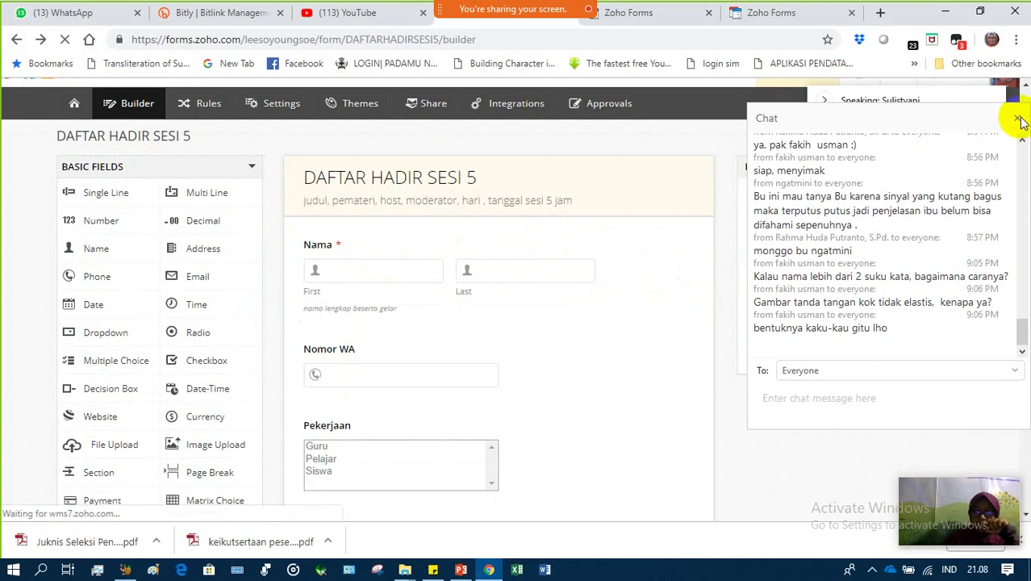
pyautogui.moveTo(974, 121); pyautogui.dragTo(992, 378)
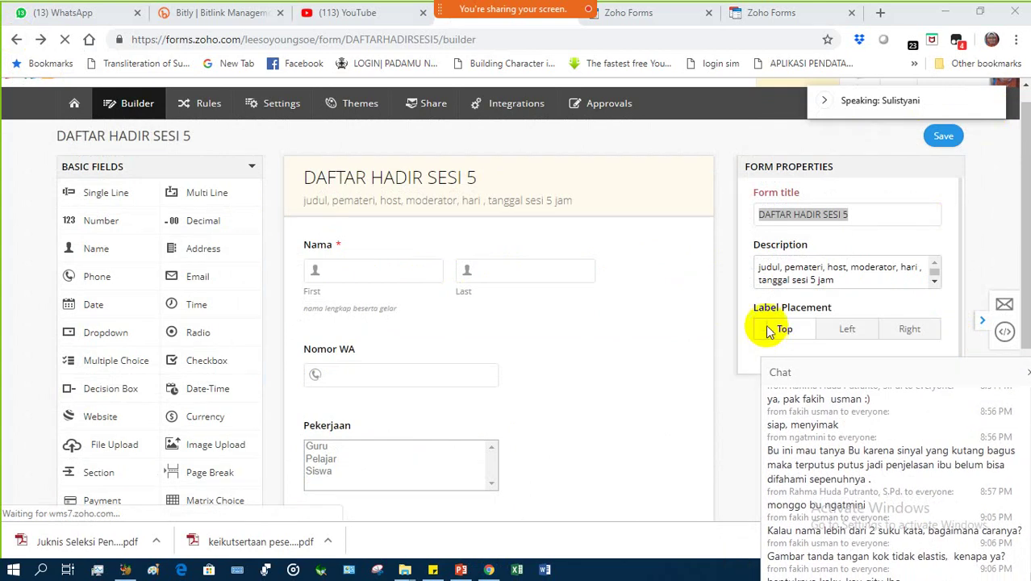
pyautogui.scroll(-4, 766, 329)
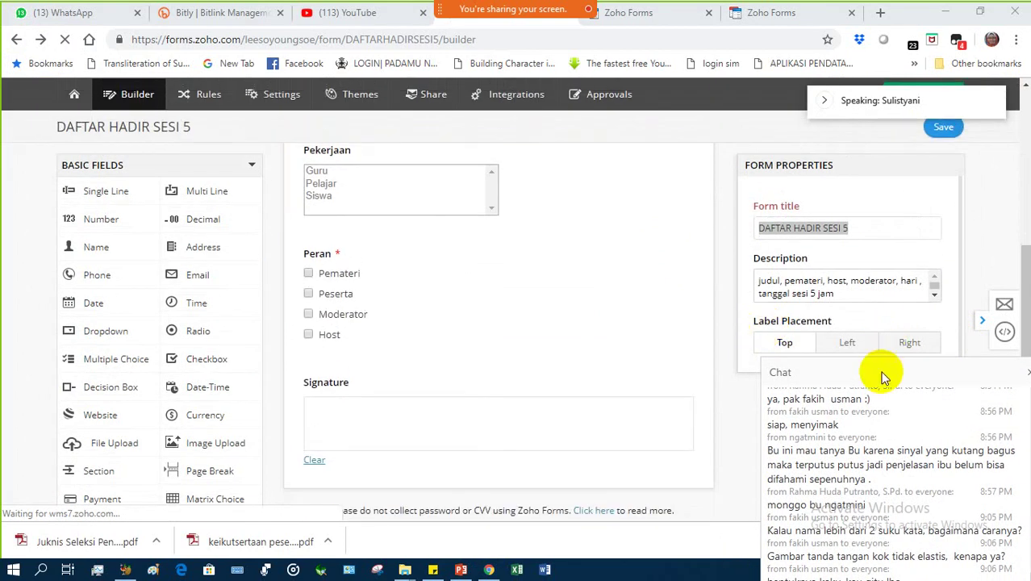
pyautogui.moveTo(882, 374); pyautogui.dragTo(116, 139)
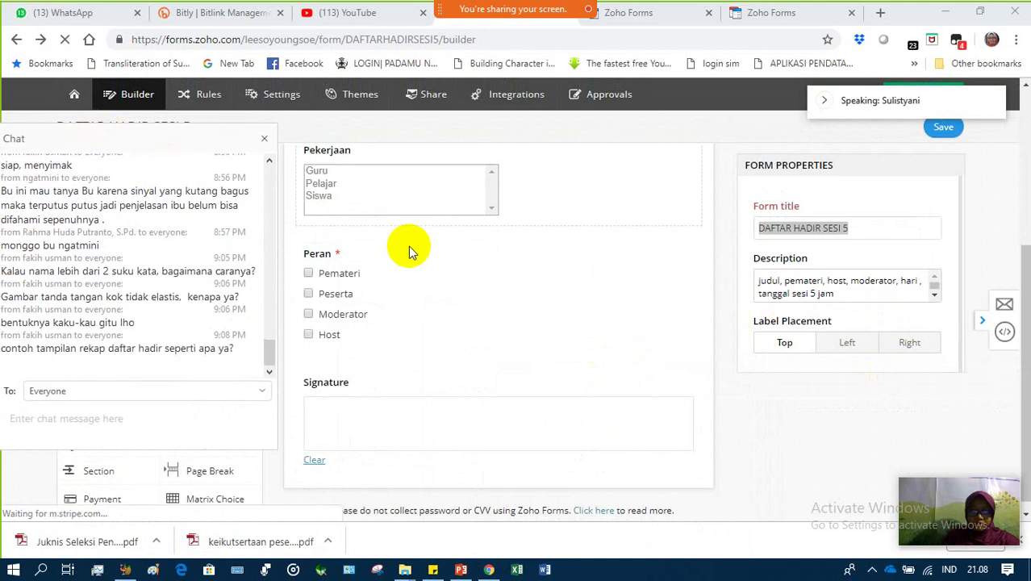
# Step: Try the Small, Medium and Large field sizes on the Nama field, ending with Large
pyautogui.scroll(5, 410, 248)
pyautogui.click(410, 288)
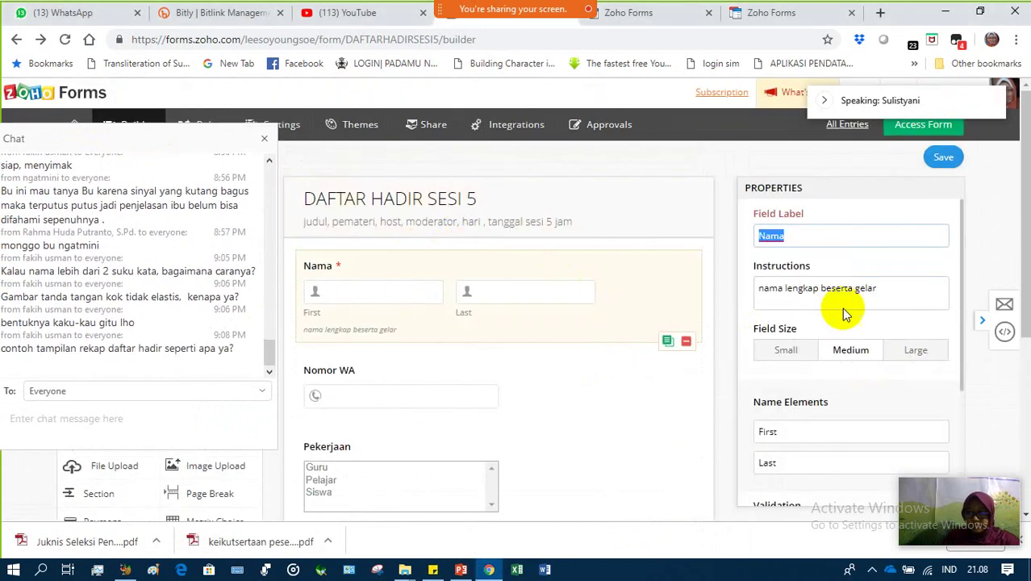
pyautogui.scroll(-2, 1018, 311)
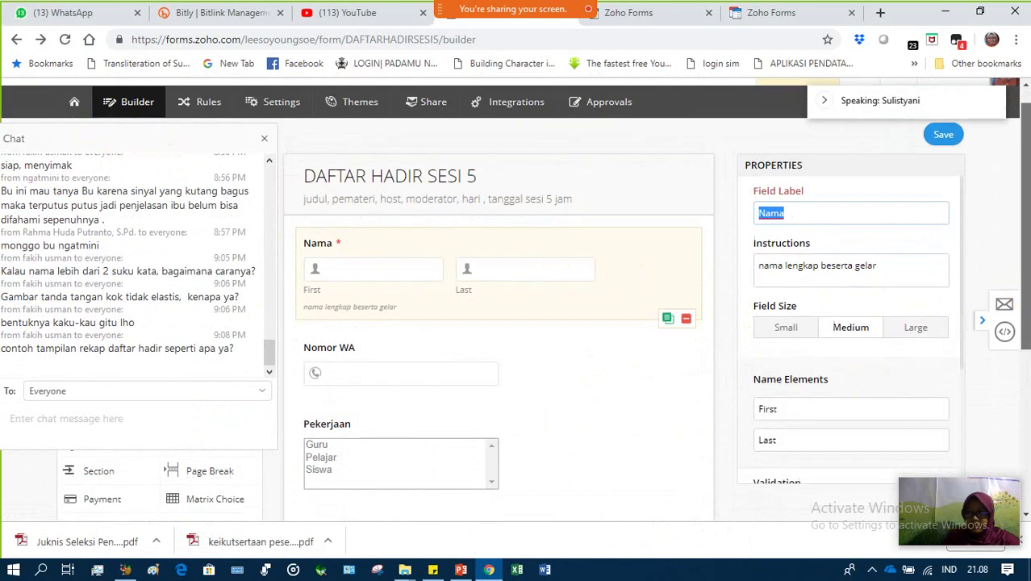
pyautogui.click(835, 436)
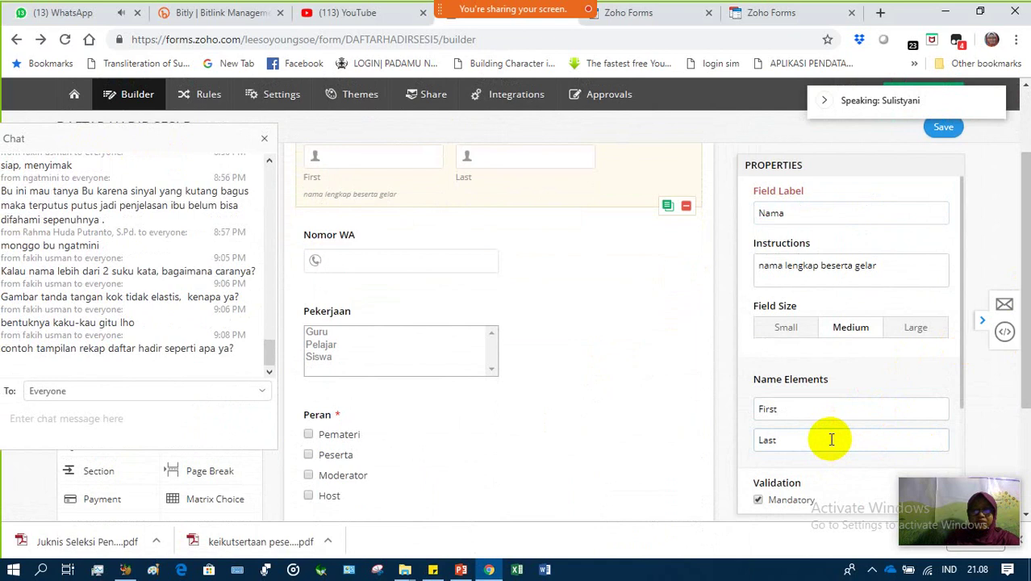
pyautogui.moveTo(829, 440); pyautogui.dragTo(704, 445)
pyautogui.moveTo(775, 410); pyautogui.dragTo(732, 408)
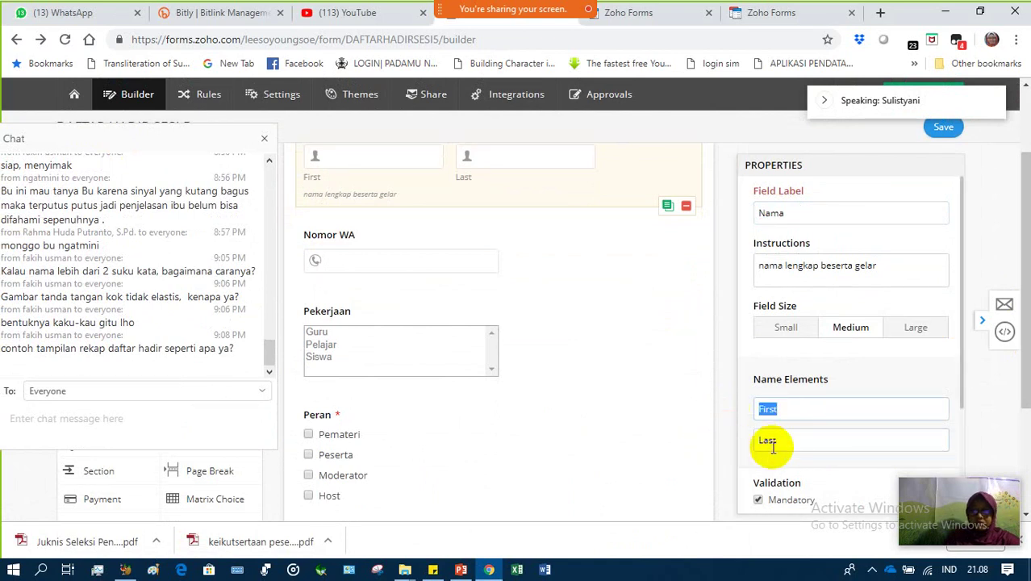
pyautogui.click(786, 331)
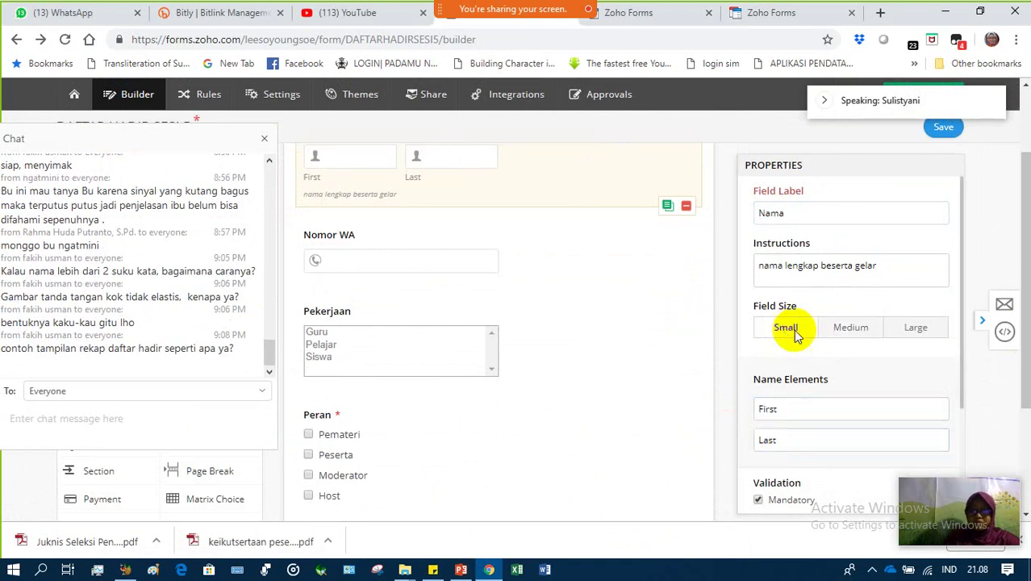
pyautogui.click(853, 329)
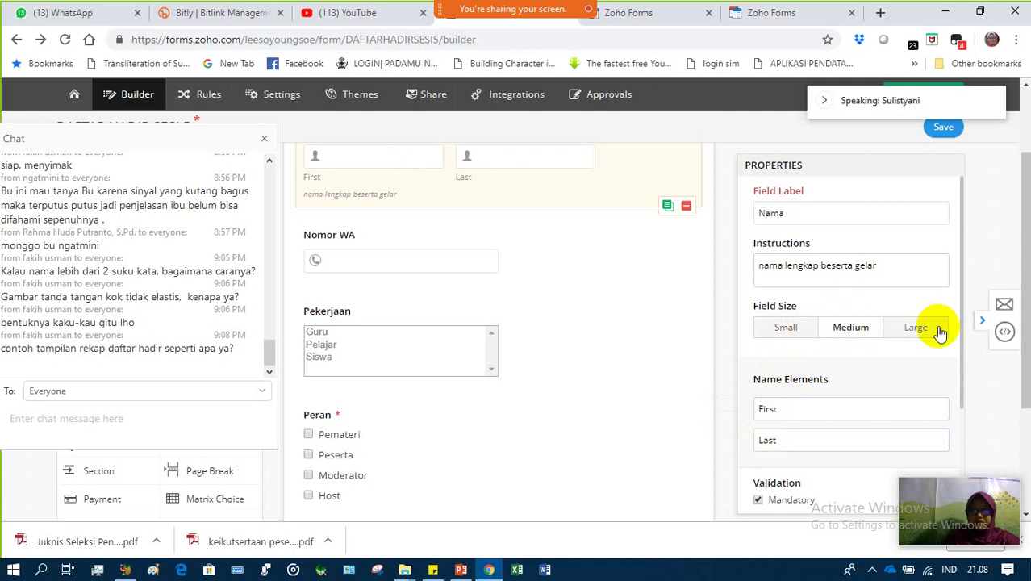
pyautogui.click(940, 332)
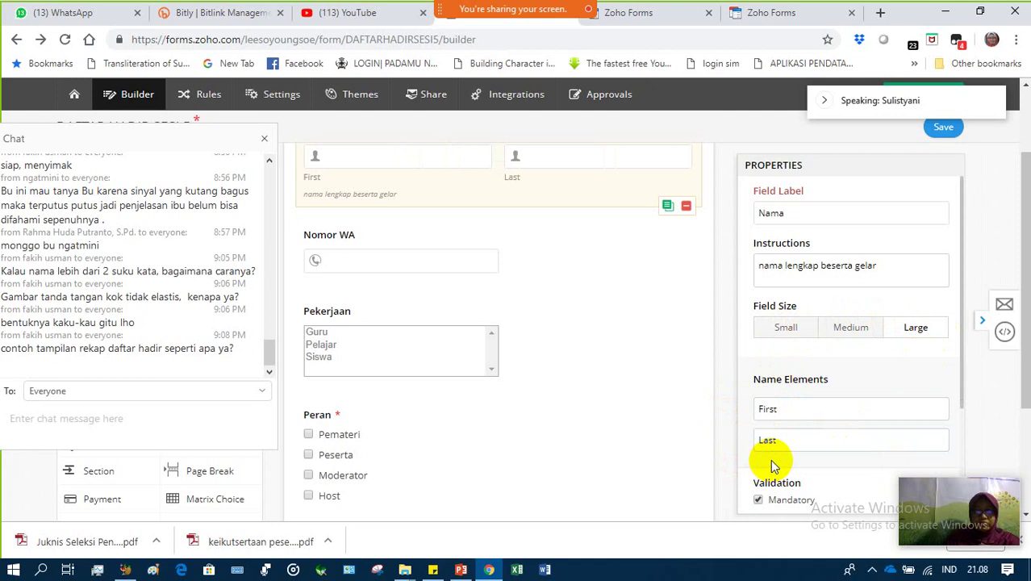
pyautogui.click(407, 161)
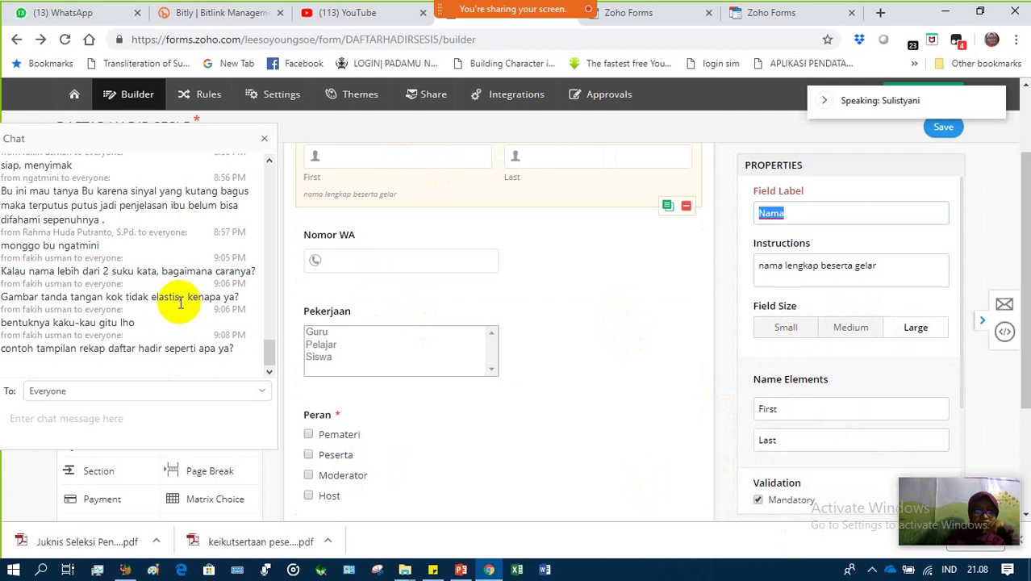
# Step: Leave the builder for the forms list, discarding the unsaved changes, and move the chat window away from the list
pyautogui.scroll(1, 181, 303)
pyautogui.scroll(-1, 181, 302)
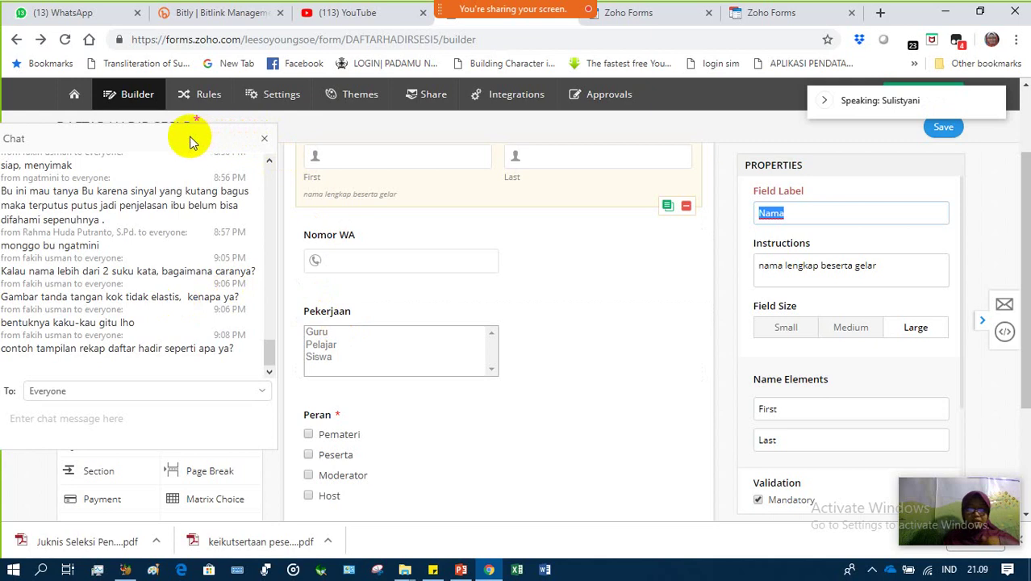
pyautogui.moveTo(194, 139); pyautogui.dragTo(789, 238)
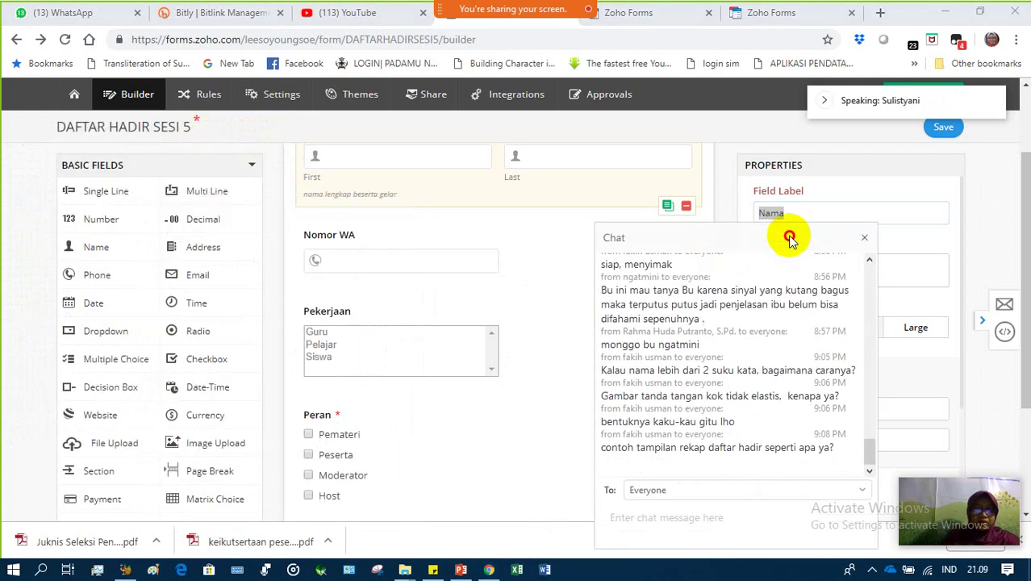
pyautogui.moveTo(74, 97)
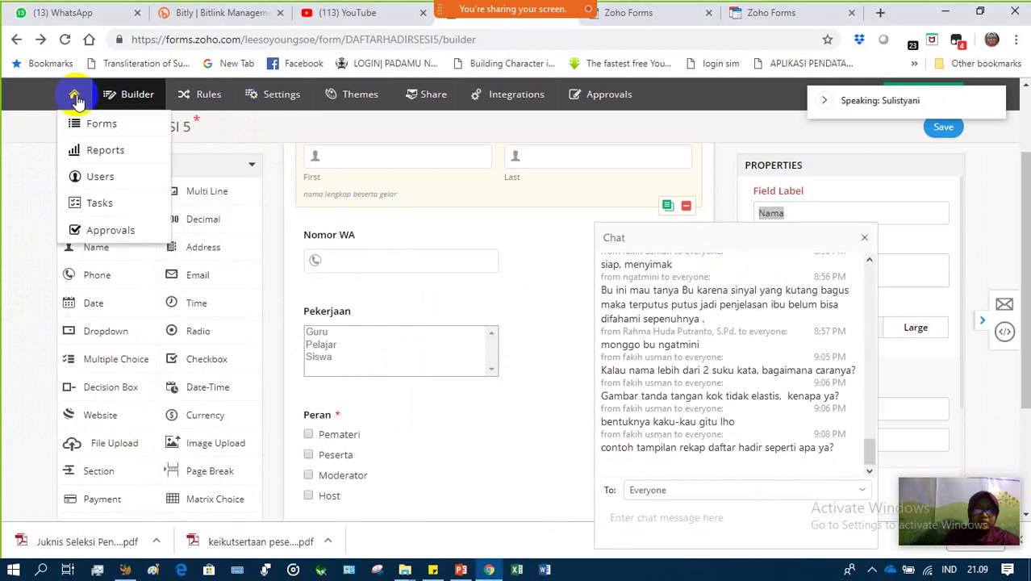
pyautogui.click(96, 123)
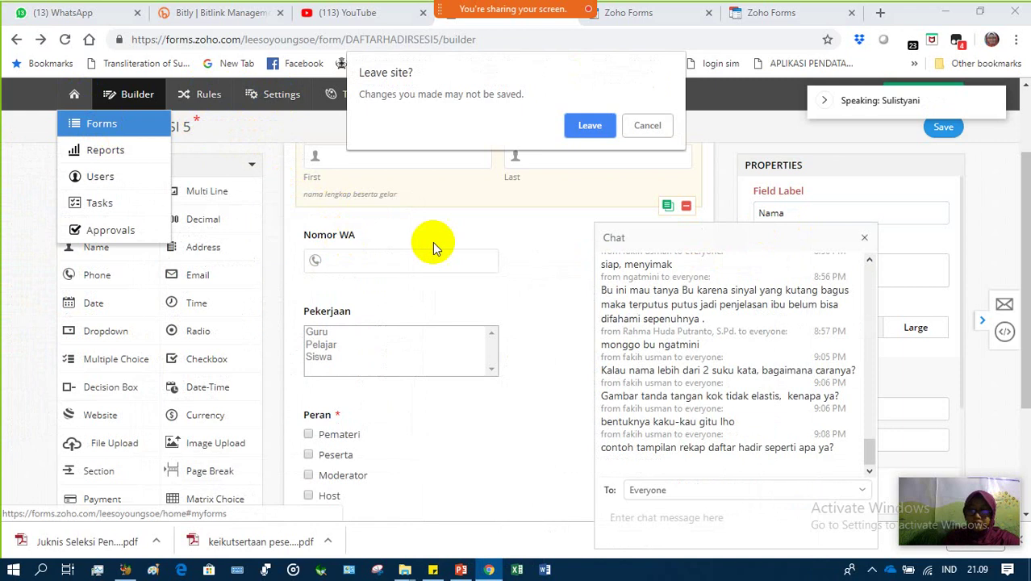
pyautogui.click(587, 126)
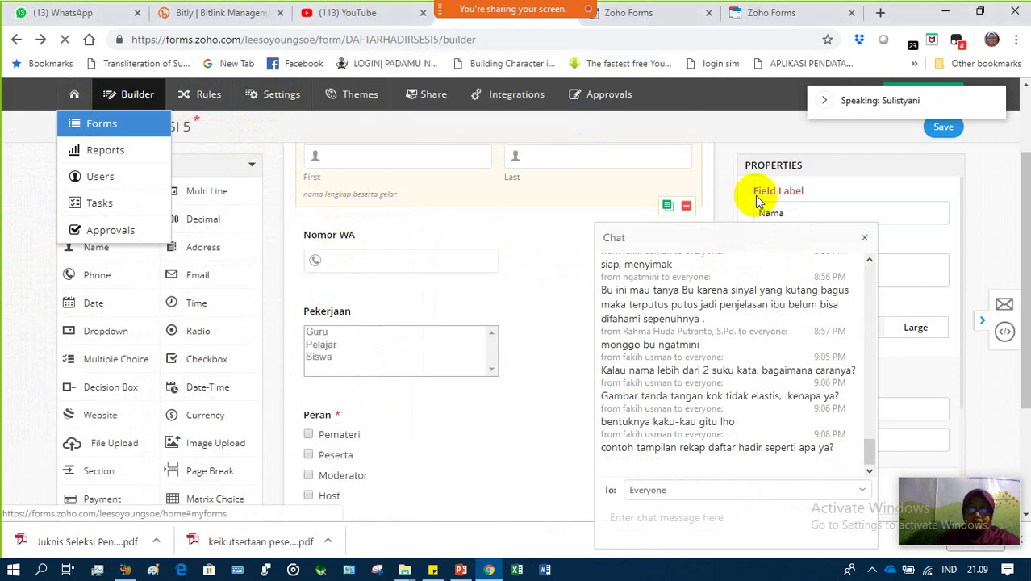
pyautogui.moveTo(702, 246); pyautogui.dragTo(863, 162)
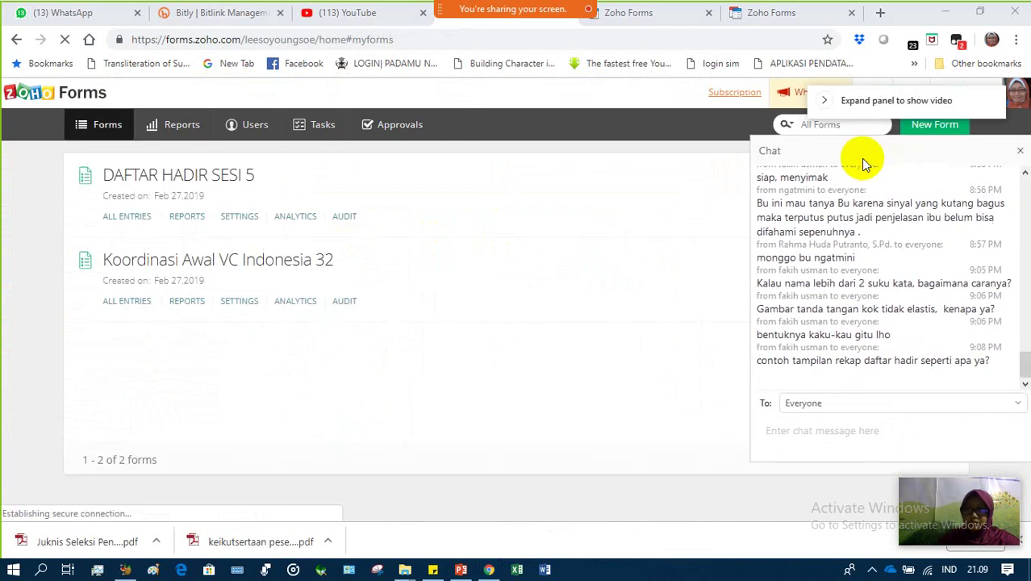
# Step: Check the reports of the form Koordinasi Awal VC Indonesia 32 and return to the forms list
pyautogui.moveTo(219, 253)
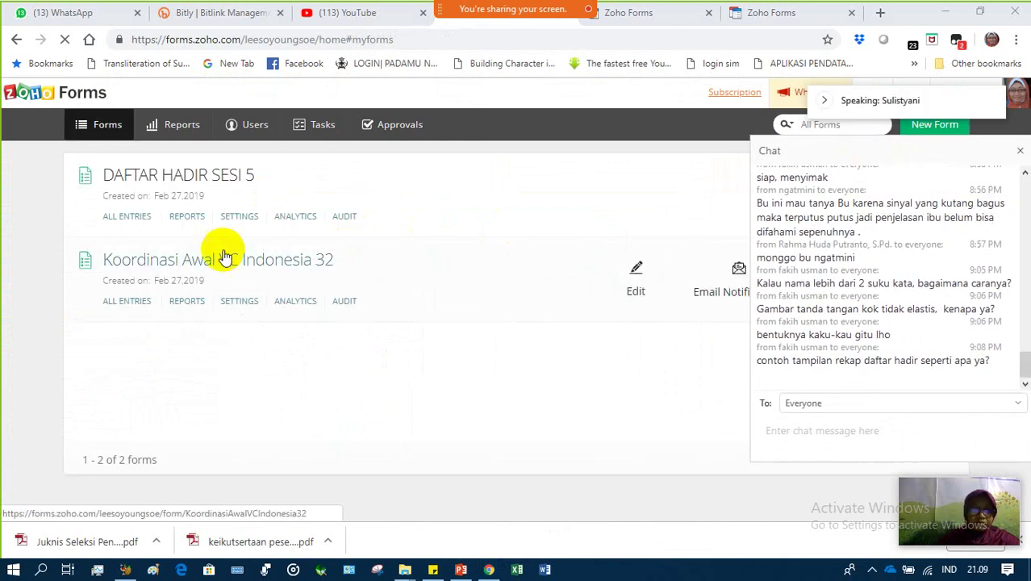
pyautogui.click(184, 304)
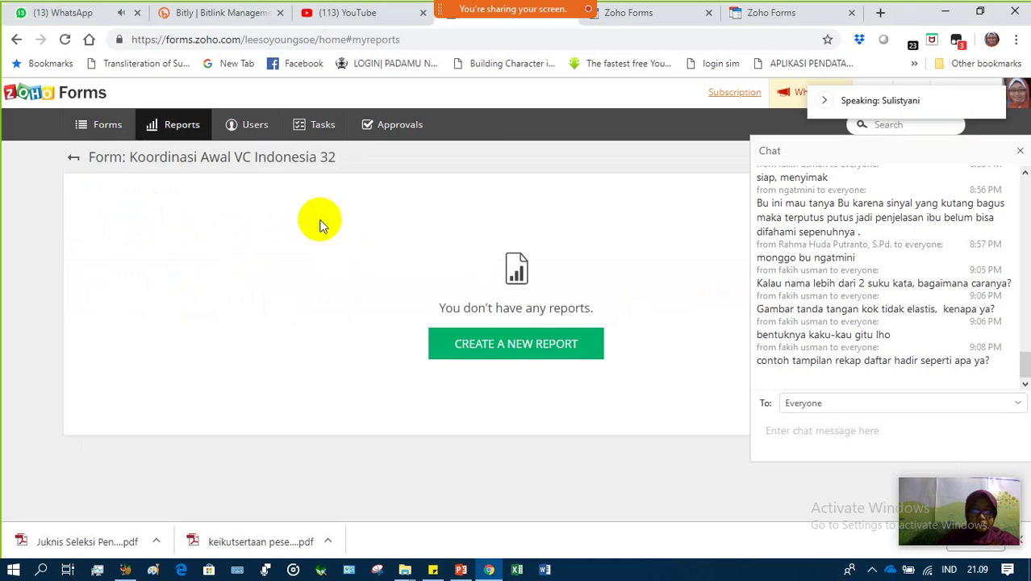
pyautogui.click(16, 39)
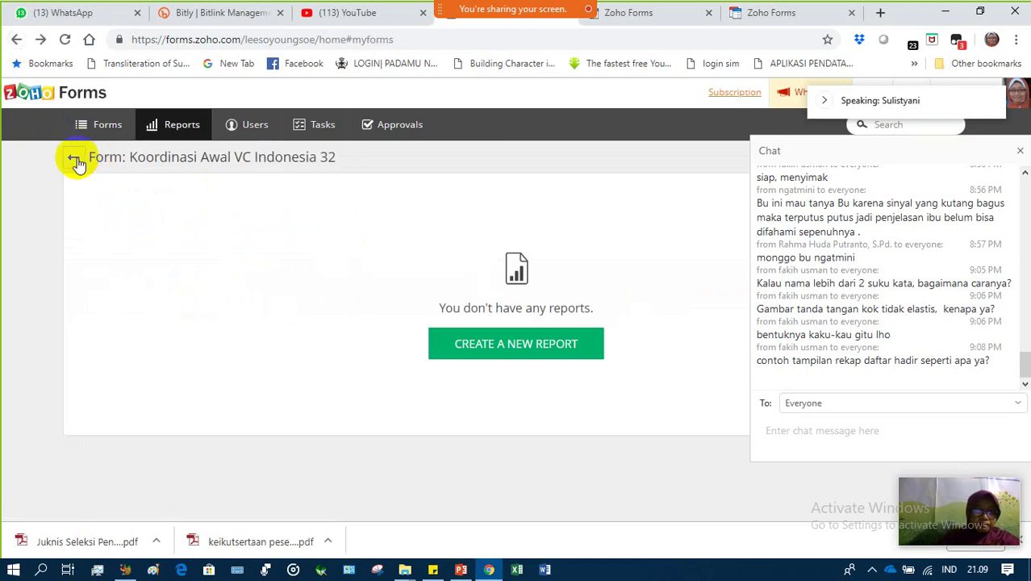
pyautogui.click(74, 160)
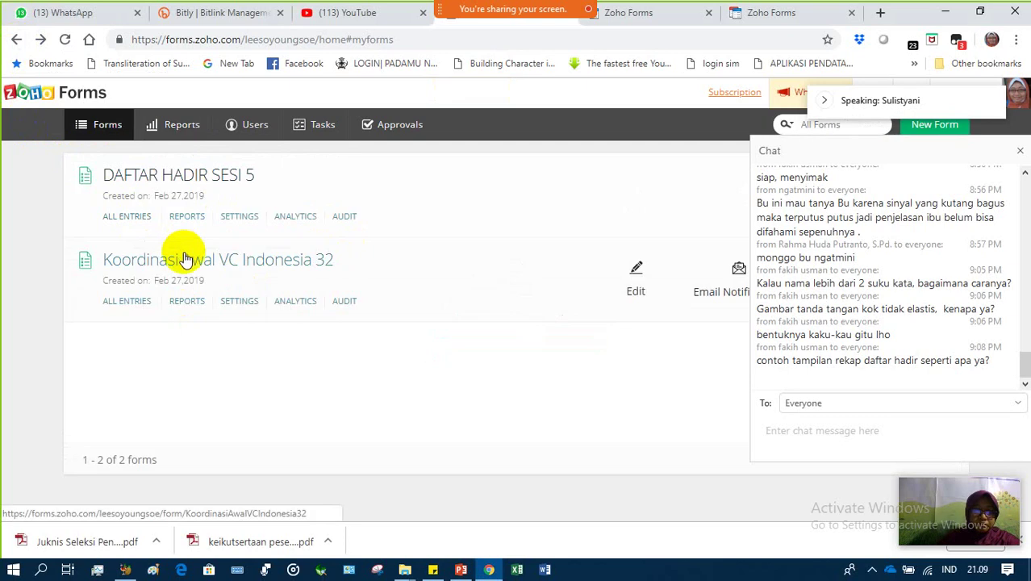
# Step: Open all entries of Koordinasi Awal VC Indonesia 32, close the chat and examine the attendance records through to the Signature column
pyautogui.click(123, 306)
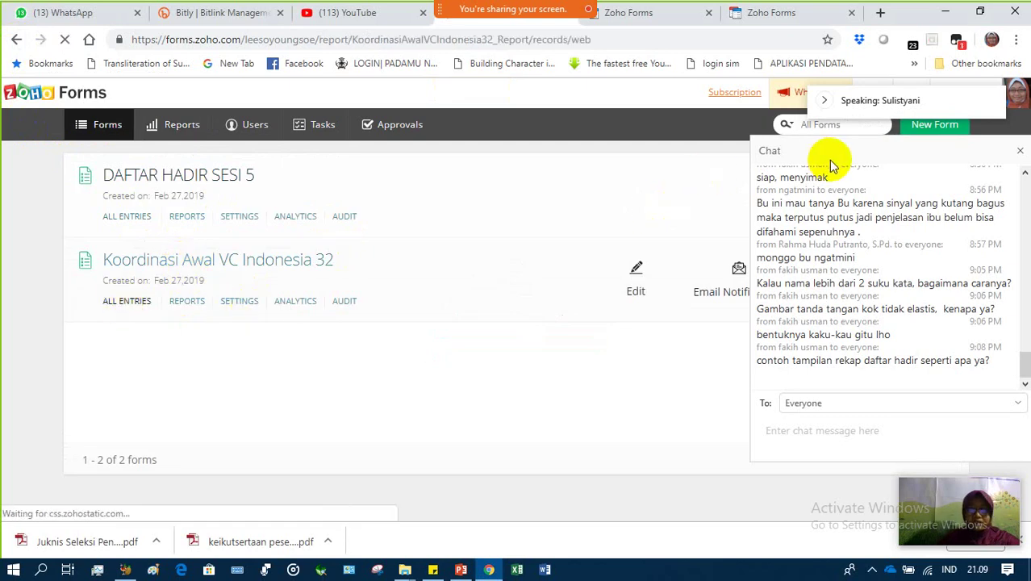
pyautogui.click(1020, 151)
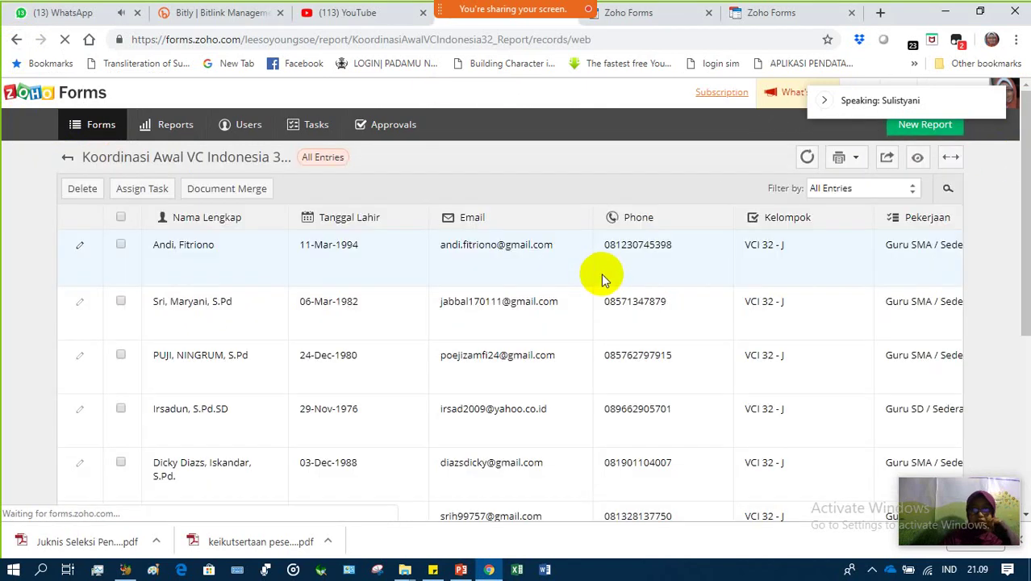
pyautogui.hscroll(5, 649, 284)
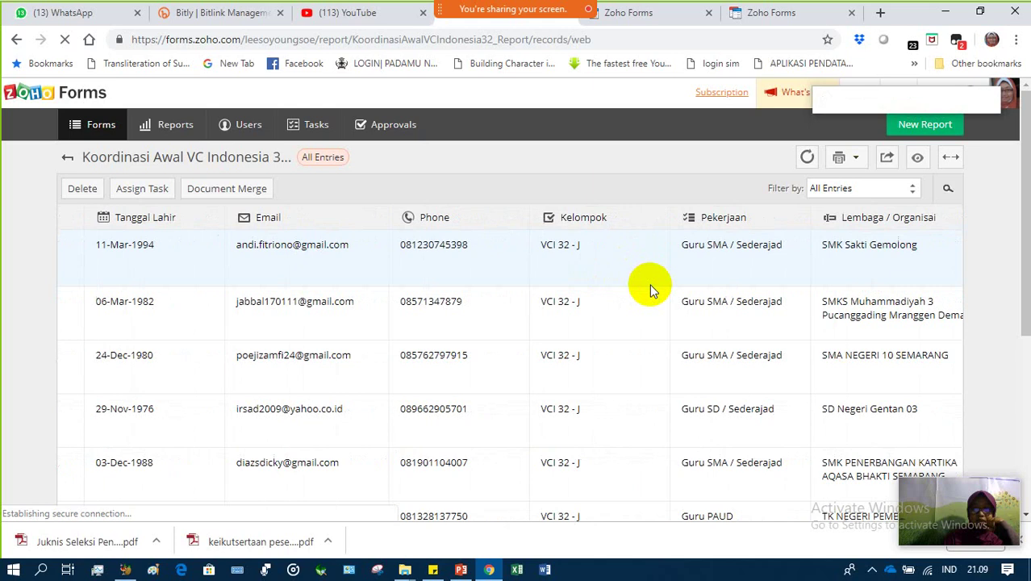
pyautogui.hscroll(5, 650, 284)
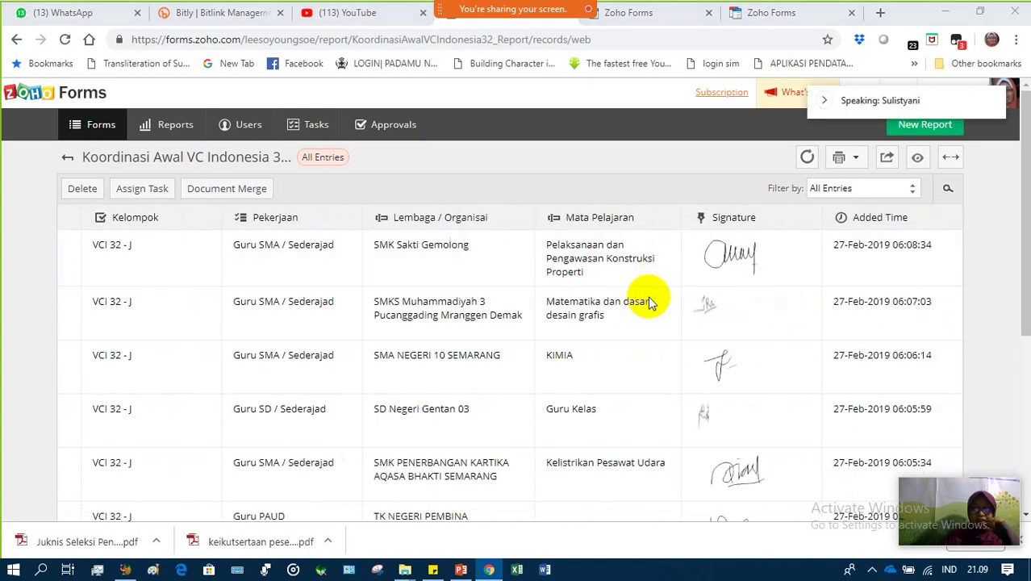
pyautogui.scroll(-5, 647, 376)
pyautogui.scroll(5, 647, 383)
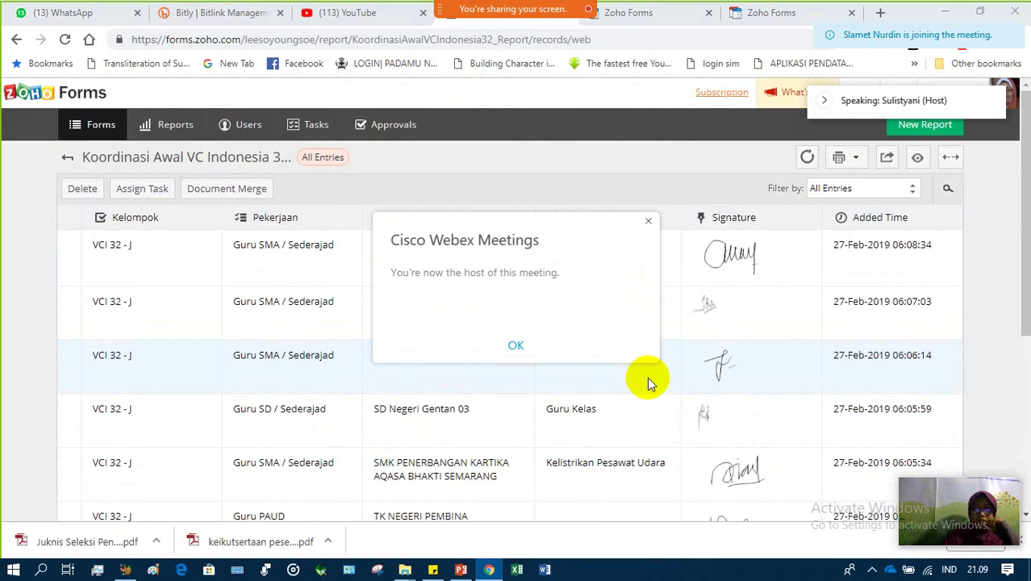
pyautogui.click(546, 355)
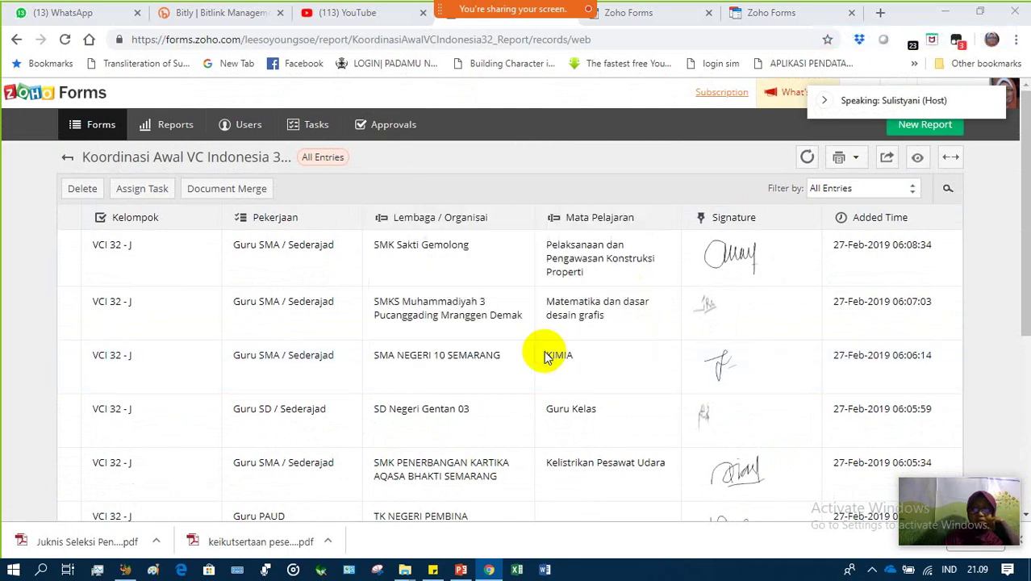
# Step: Open the print preview of the Koordinasi Awal VC Indonesia 32 entries as a list and cancel the print dialog
pyautogui.scroll(-3, 708, 316)
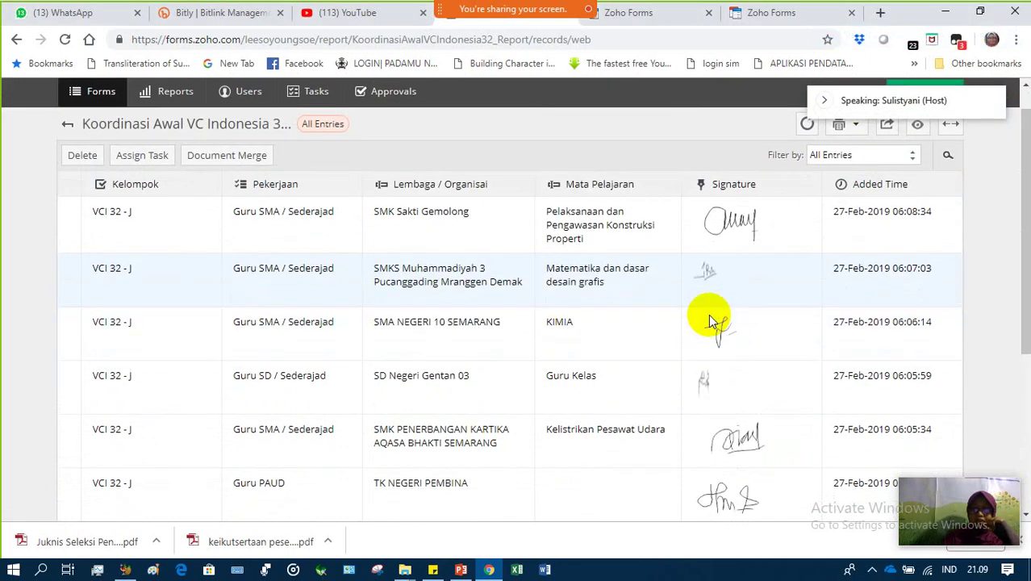
pyautogui.scroll(3, 708, 316)
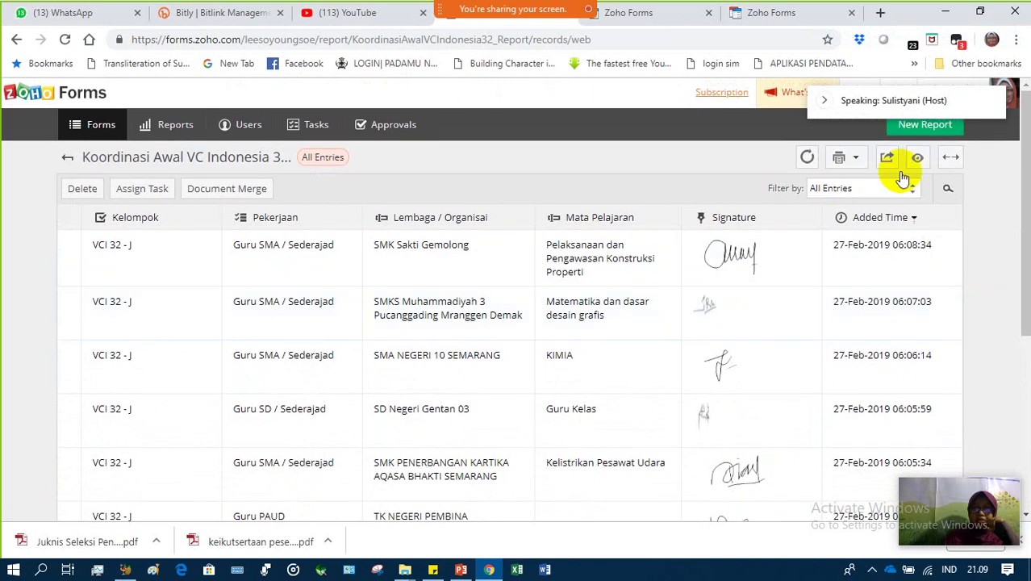
pyautogui.click(852, 162)
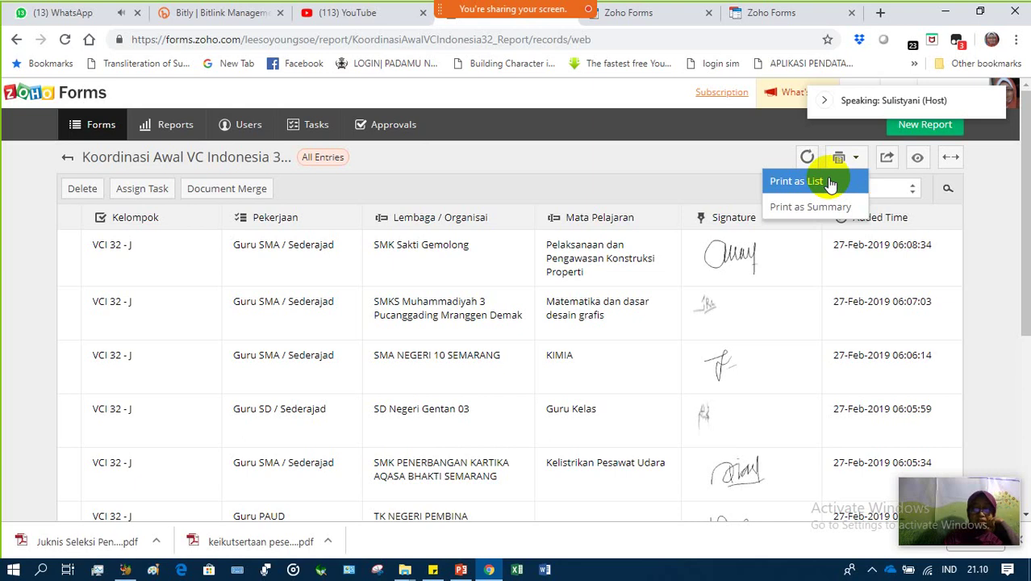
pyautogui.click(832, 183)
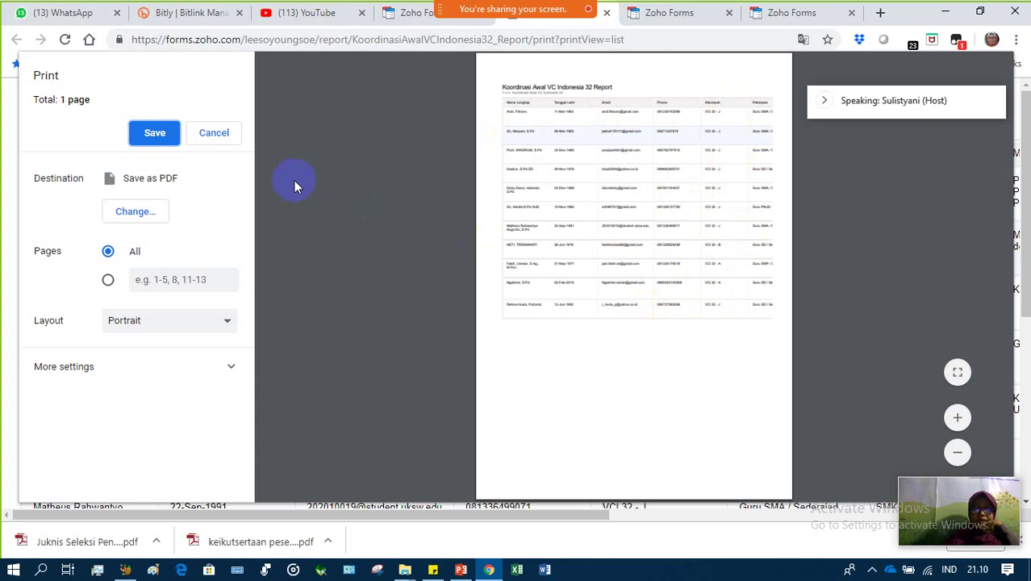
pyautogui.click(221, 136)
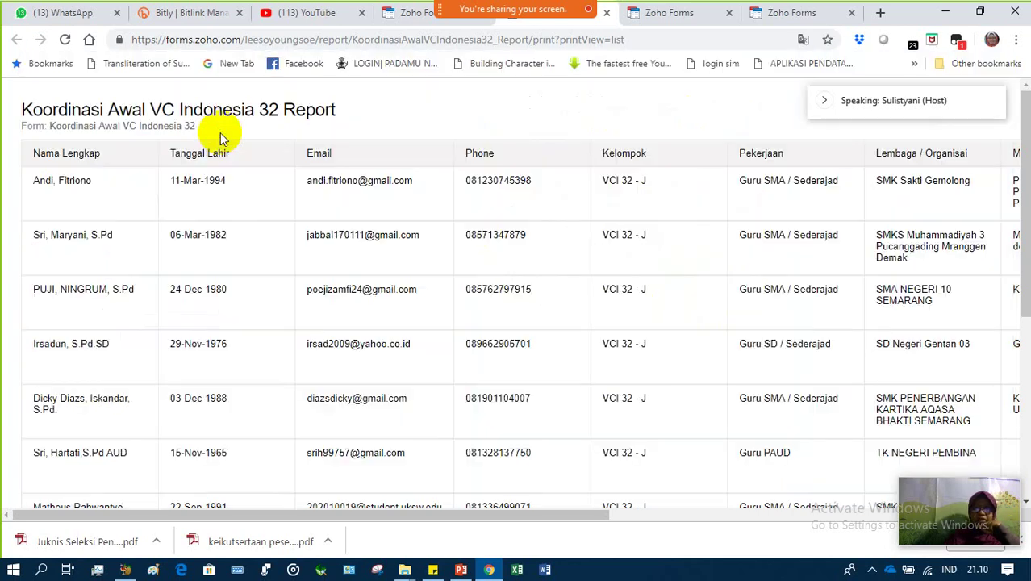
# Step: Examine the list print layout of the attendance entries across to the Signature and Added Time columns
pyautogui.hscroll(3, 611, 192)
pyautogui.hscroll(5, 610, 192)
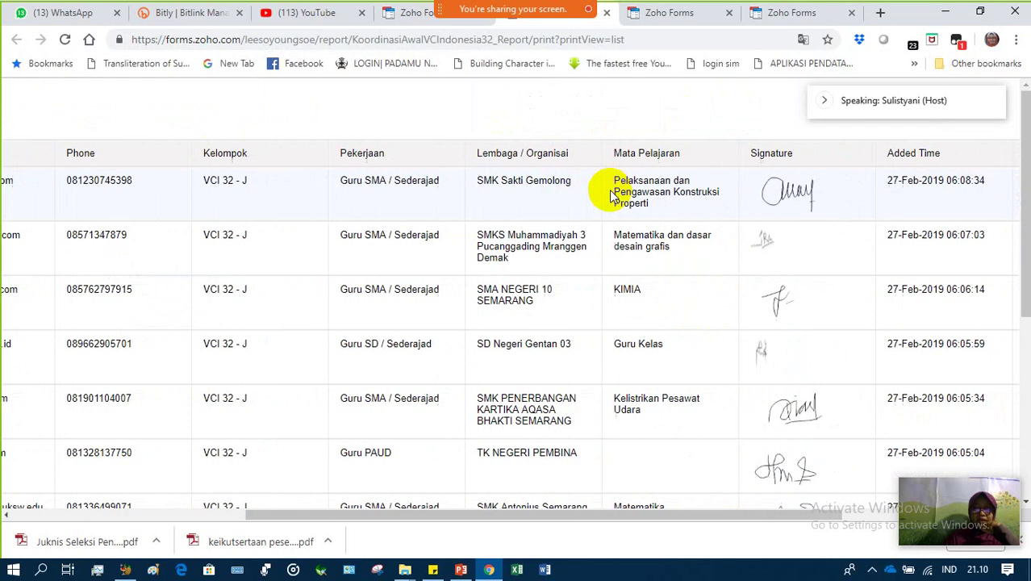
pyautogui.hscroll(-8, 615, 195)
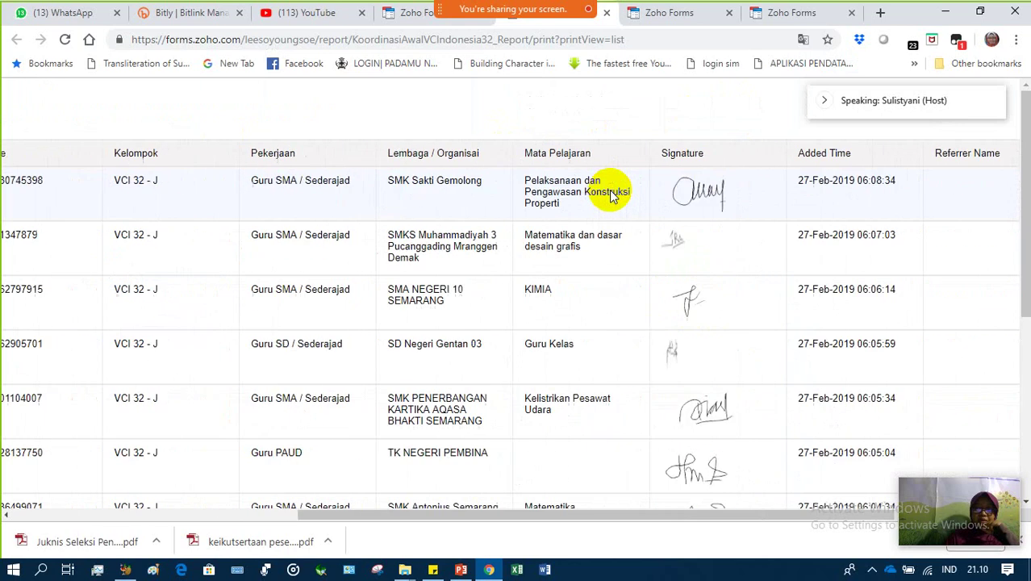
pyautogui.scroll(-1, 634, 187)
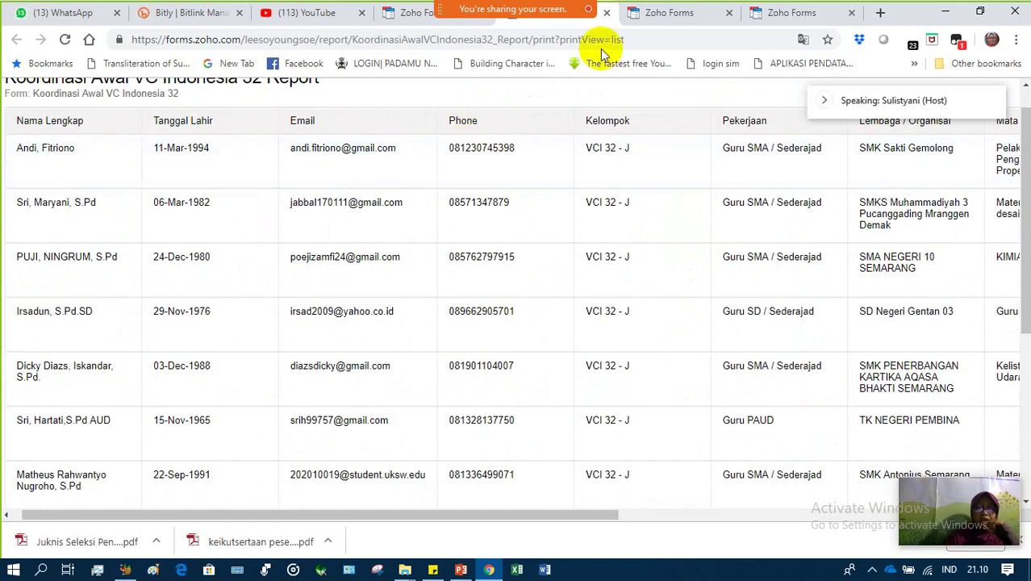
# Step: Return to the entries, preview them as a print summary through to the last page, and close the summary without printing
pyautogui.click(406, 20)
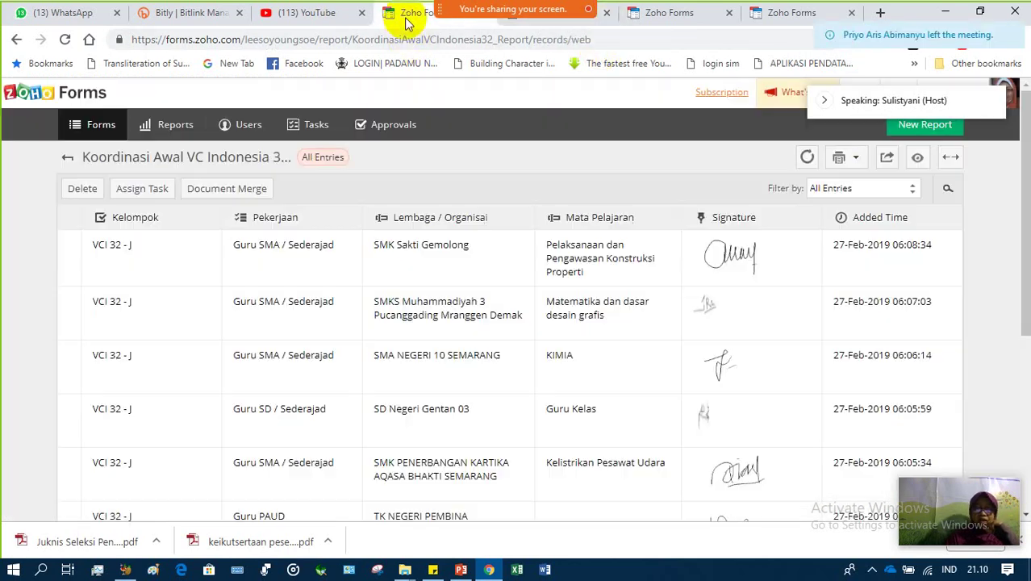
pyautogui.click(840, 157)
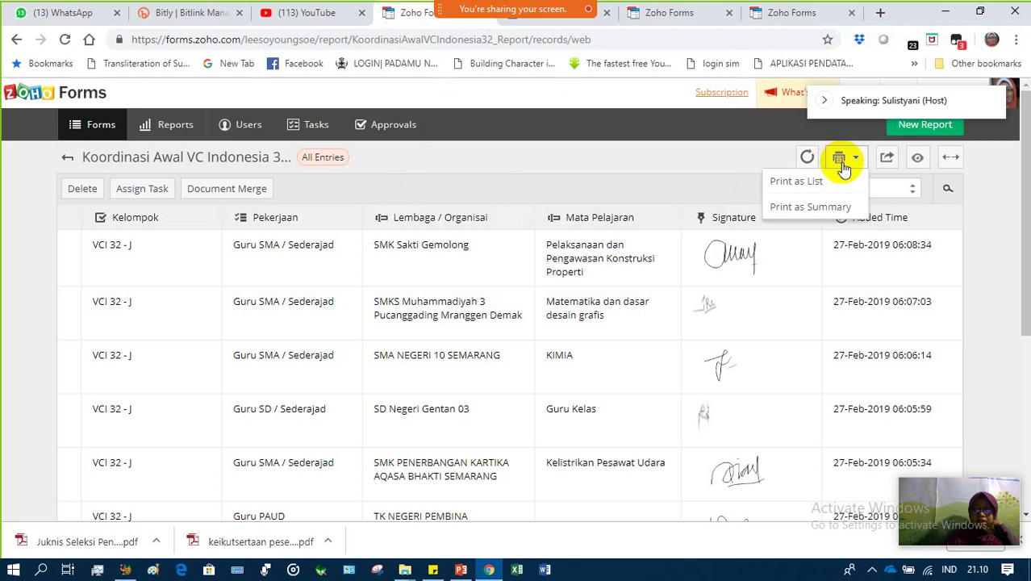
pyautogui.click(803, 208)
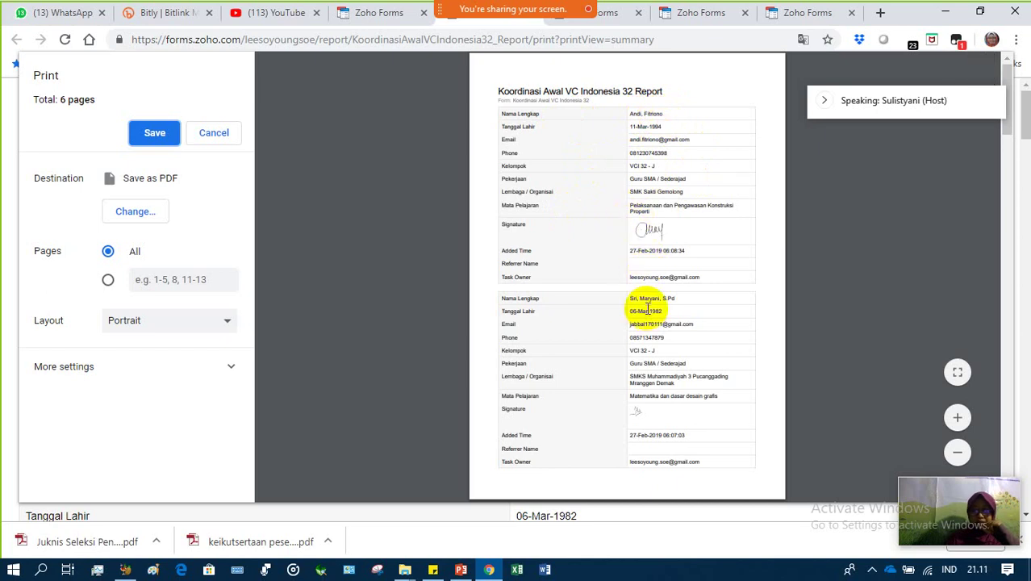
pyautogui.scroll(-1, 647, 307)
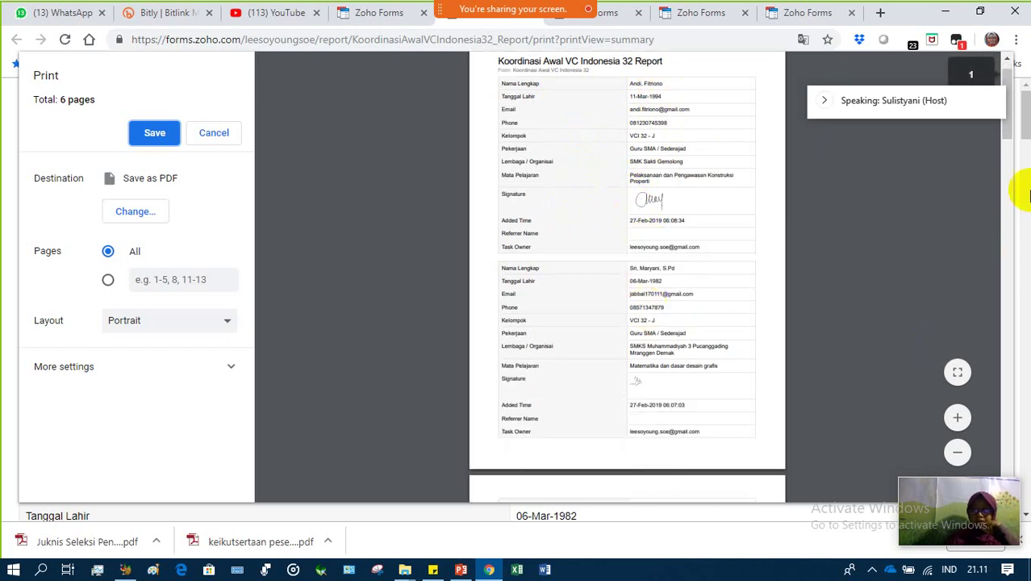
pyautogui.rightClick(1014, 124)
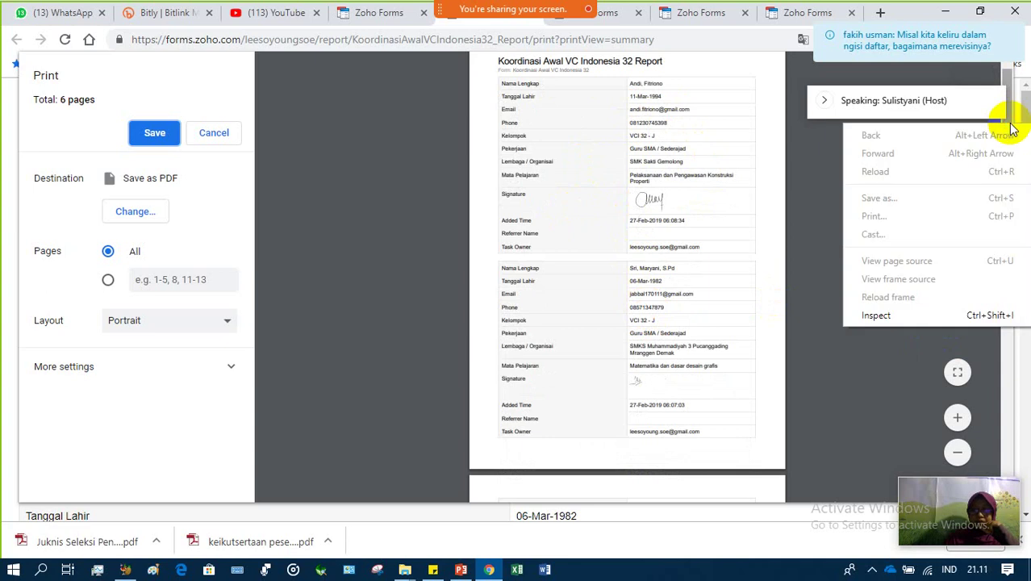
pyautogui.click(1011, 124)
pyautogui.moveTo(1012, 127); pyautogui.dragTo(1006, 478)
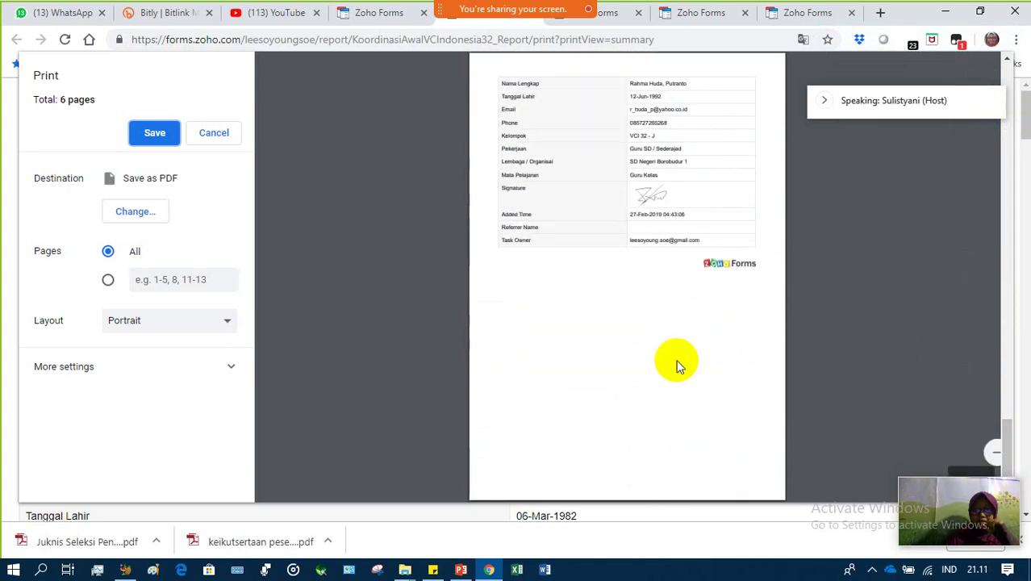
pyautogui.click(215, 134)
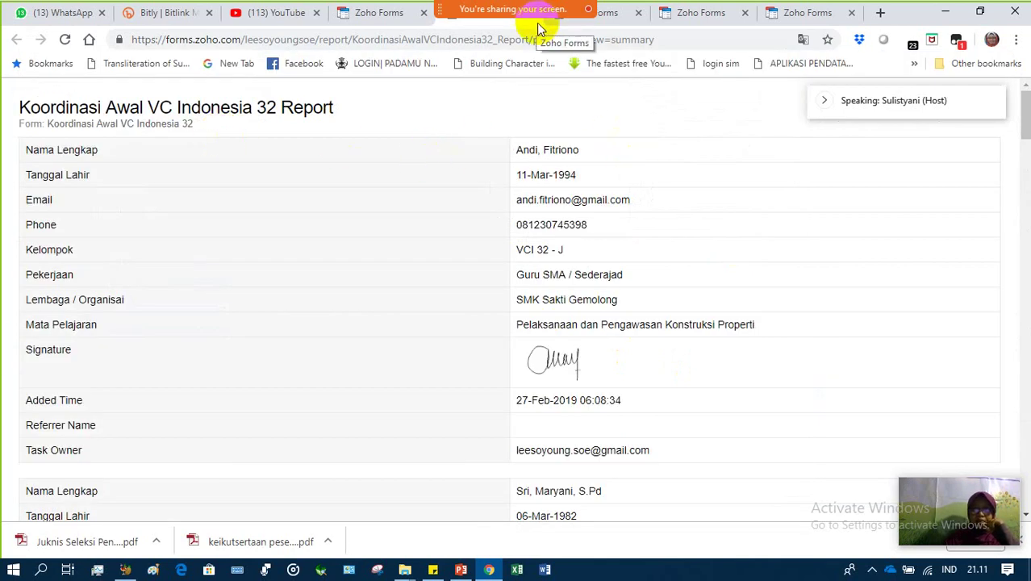
pyautogui.click(747, 16)
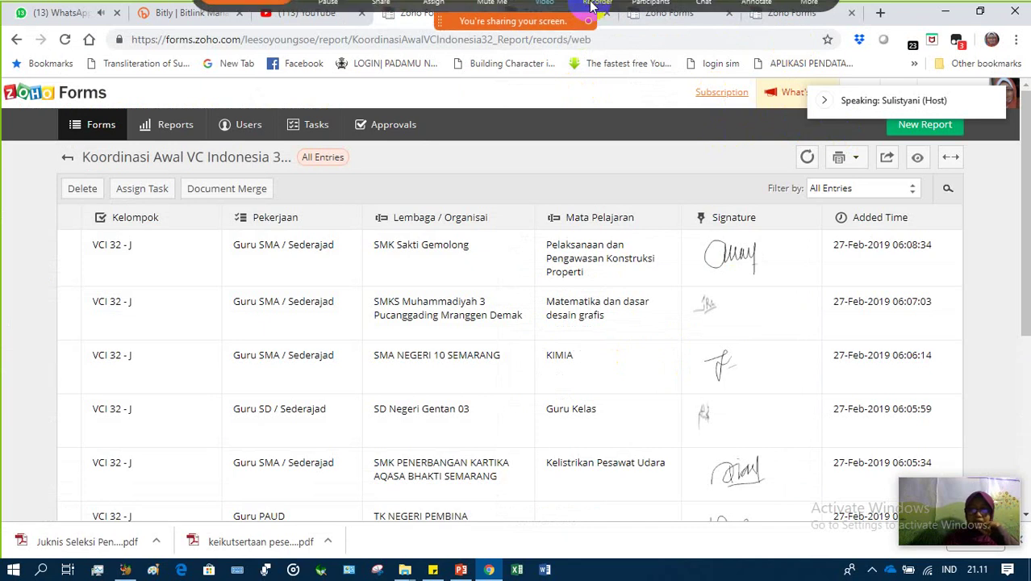
# Step: Open the meeting chat and read the participants' latest questions about the attendance form
pyautogui.moveTo(593, 9)
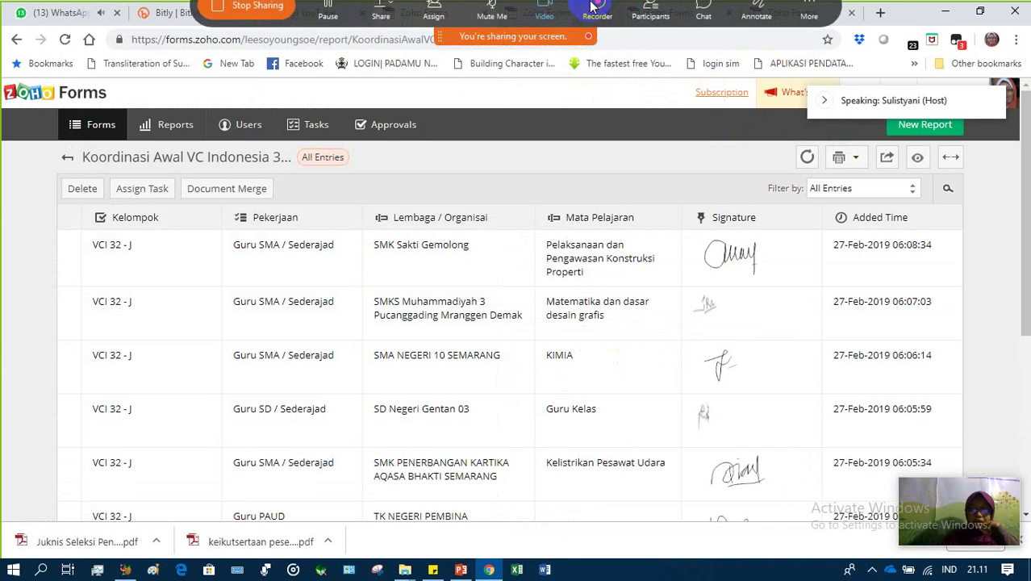
pyautogui.click(702, 20)
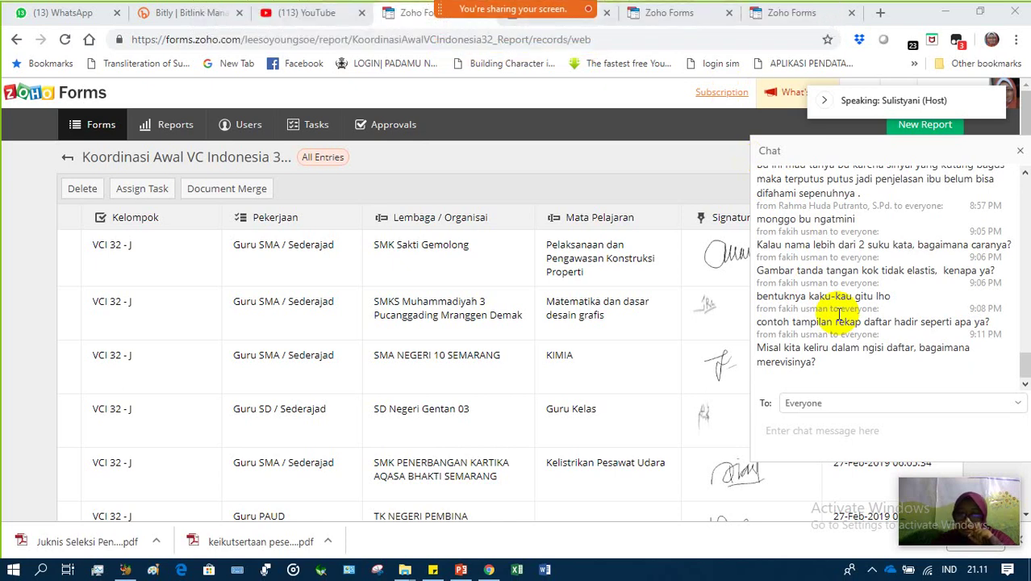
pyautogui.click(614, 277)
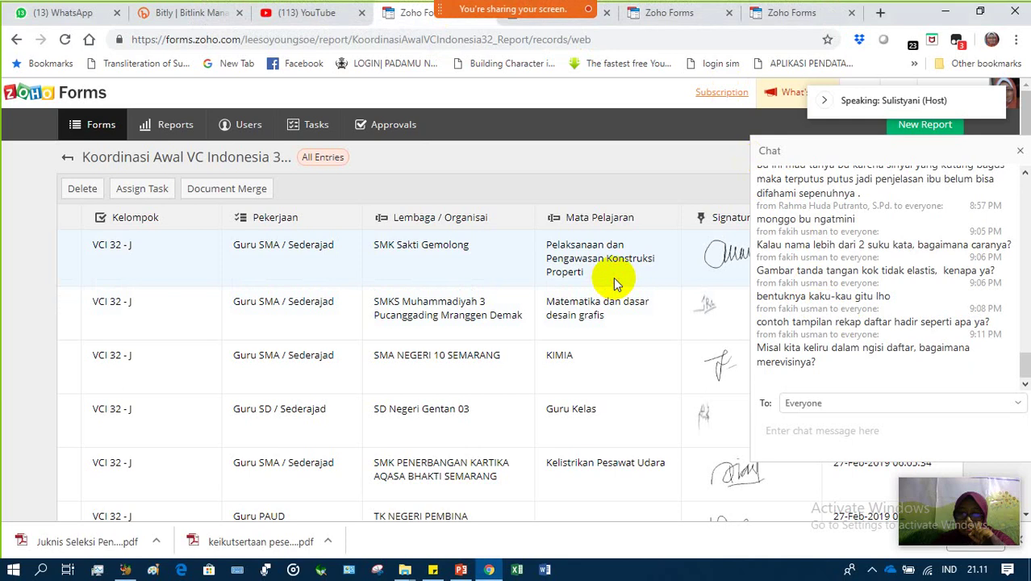